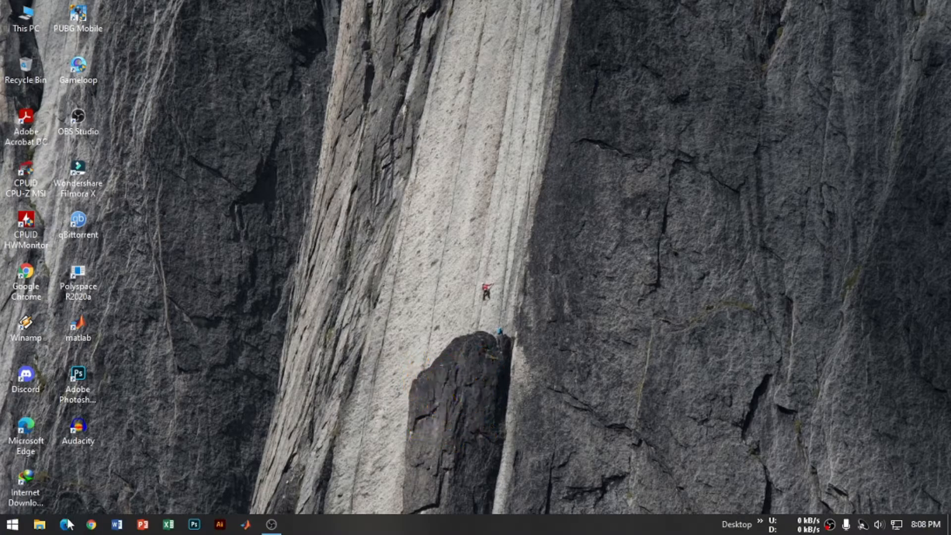
Step: Open the Canva website in Microsoft Edge
left_click(66, 523)
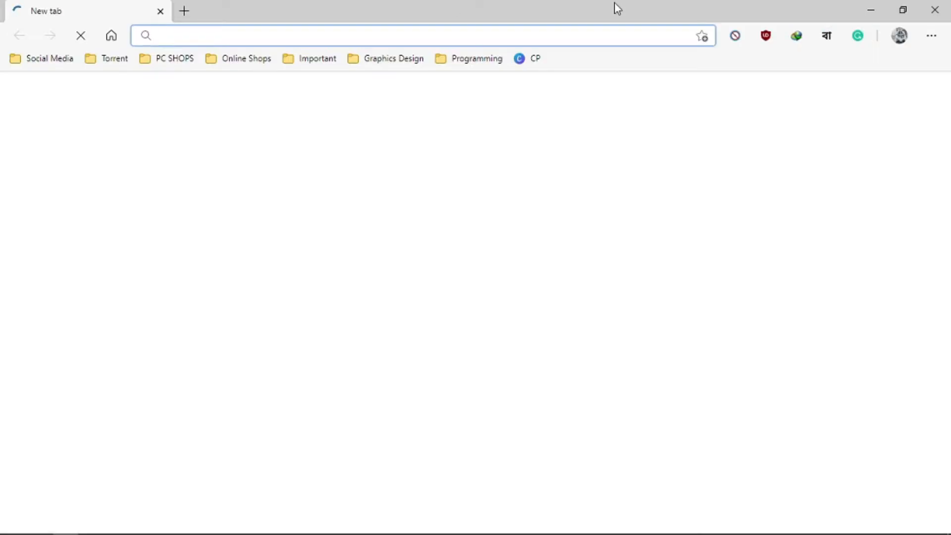
type("canv")
key("Return")
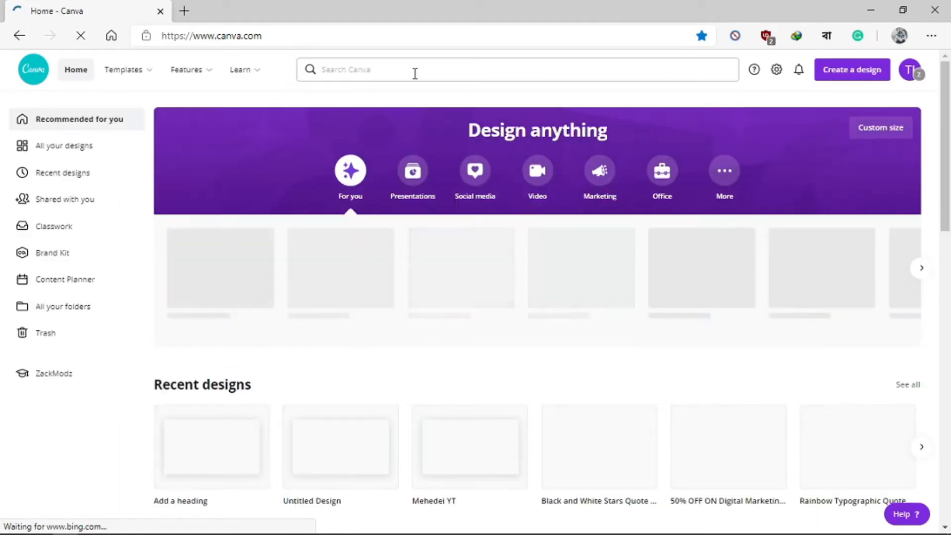
Step: Search Canva for "channel art", choose the YouTube Channel Art suggestion and create a blank YouTube Channel Art design
left_click(411, 71)
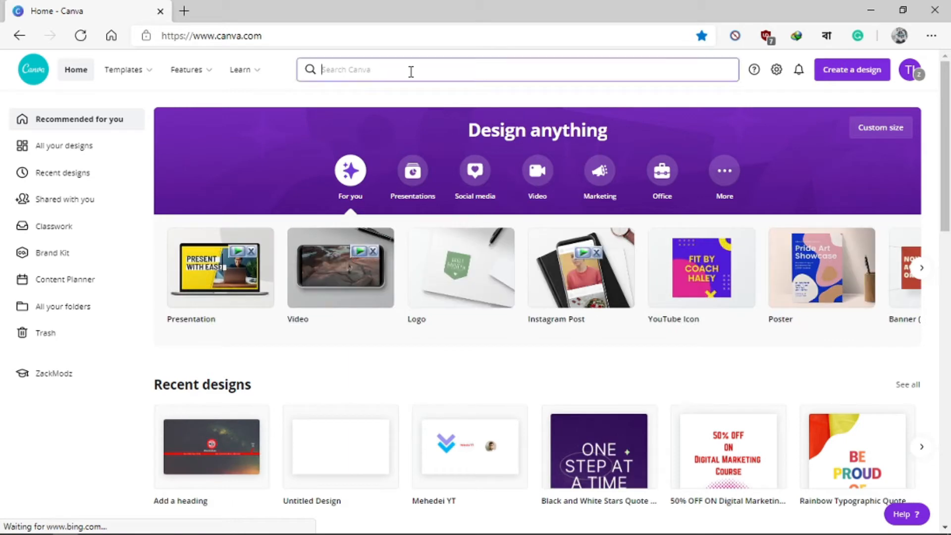
type("channel art")
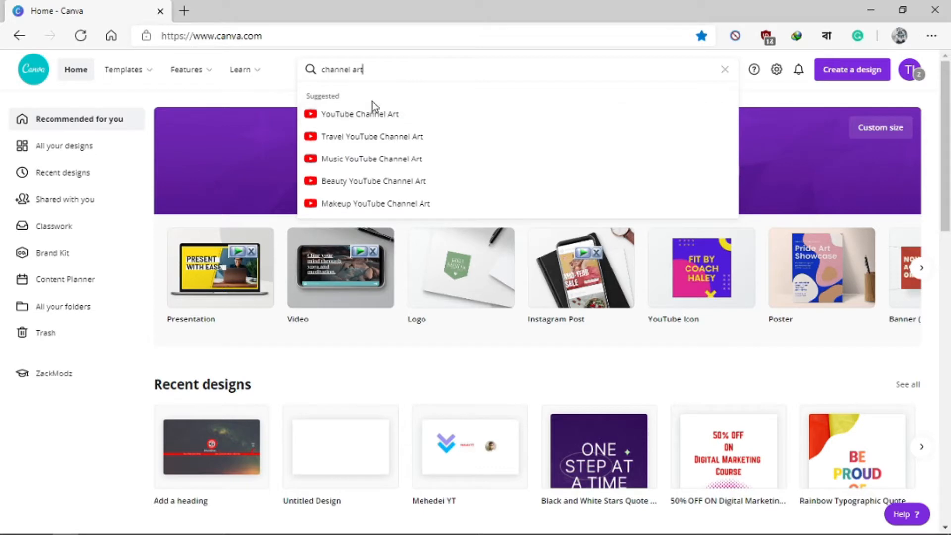
left_click(371, 115)
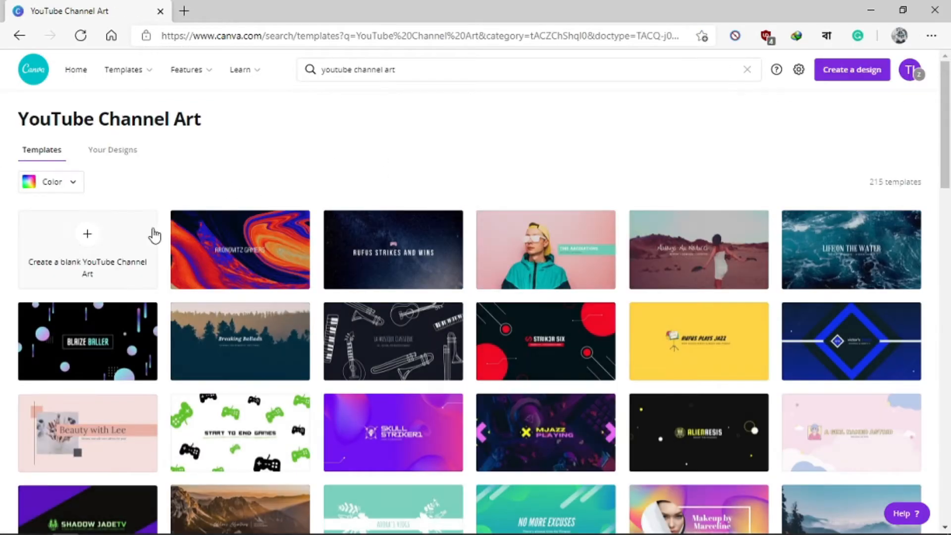
left_click(105, 240)
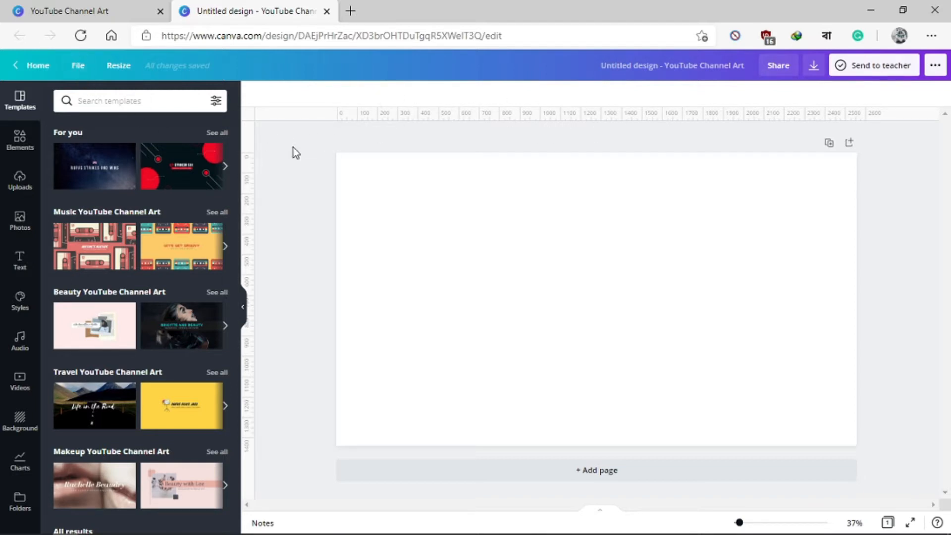
Step: Check whether the display of rulers and guides is switched on for the design
left_click(78, 69)
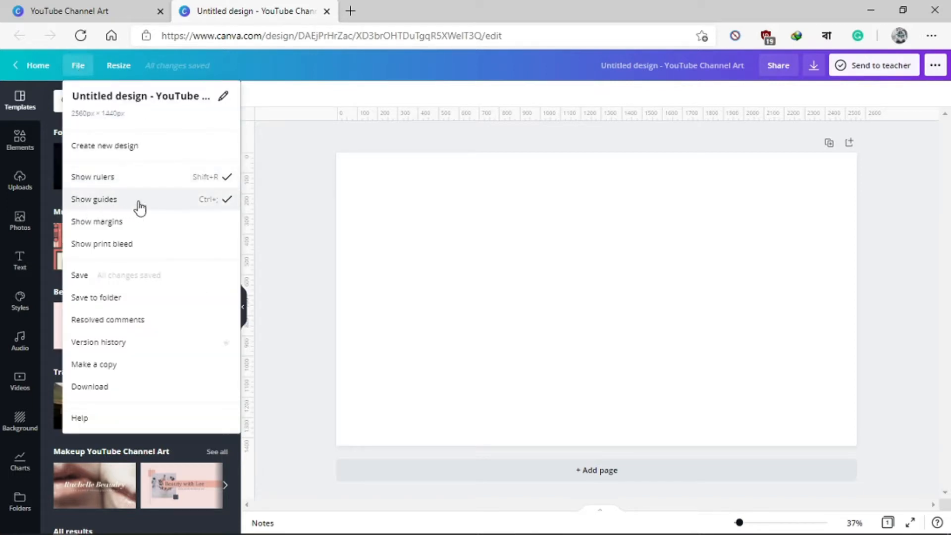
left_click(297, 189)
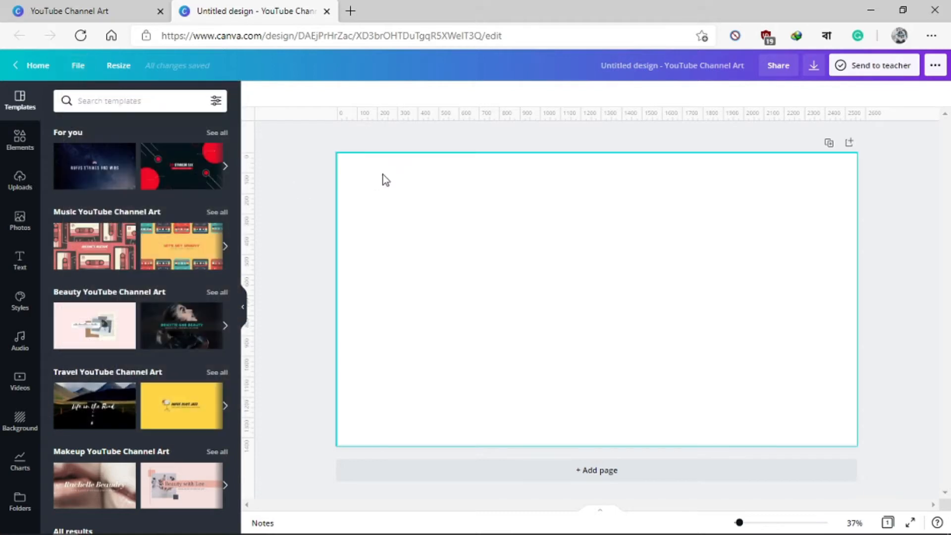
left_click(443, 273)
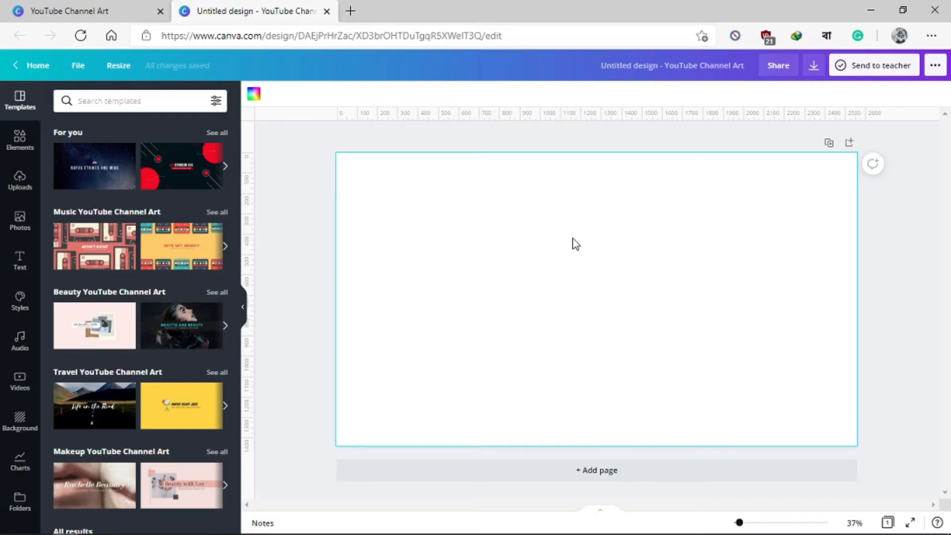
Step: Fill the page background with the uploaded grey channel art size template
left_click(21, 183)
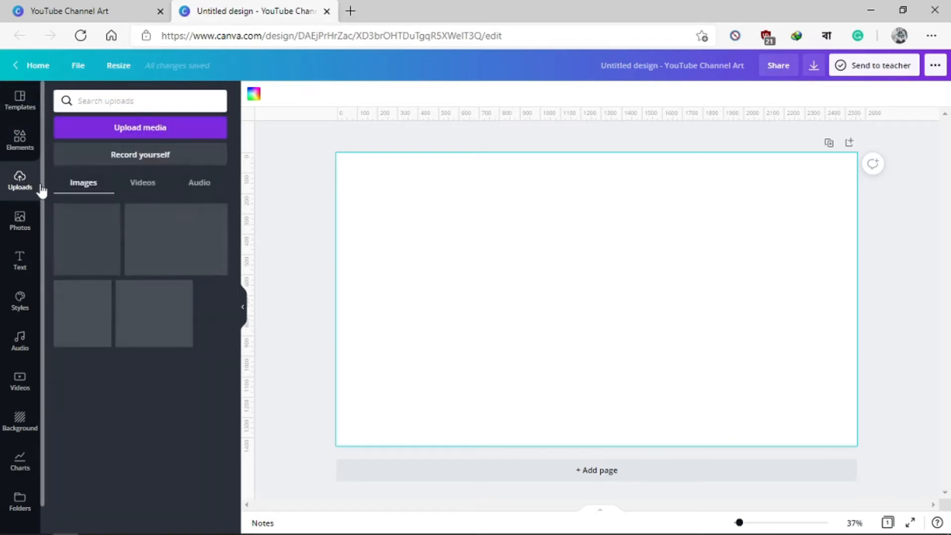
left_click_drag(163, 247, 362, 275)
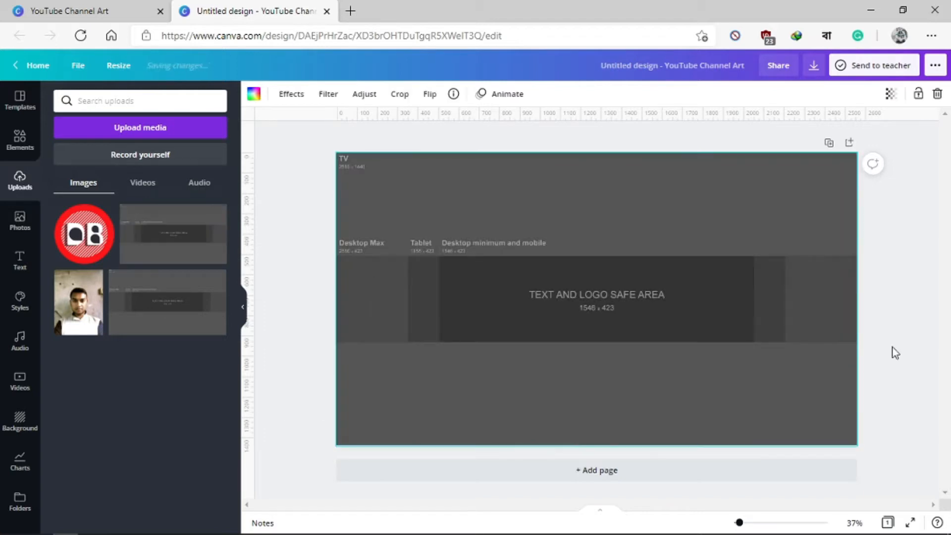
left_click(891, 248)
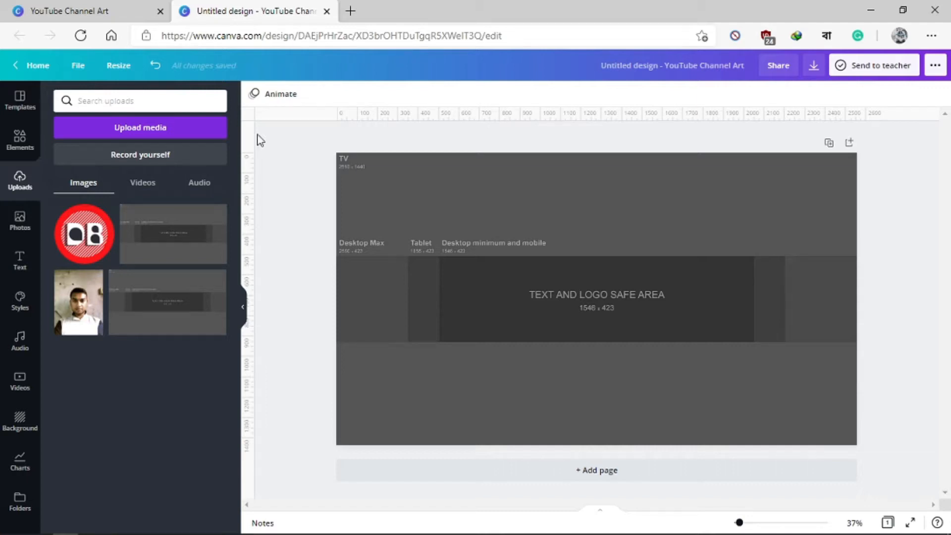
Step: Place vertical guides on the left edges of the tablet and safe areas, and a horizontal guide along their upper edge
left_click_drag(252, 182, 407, 177)
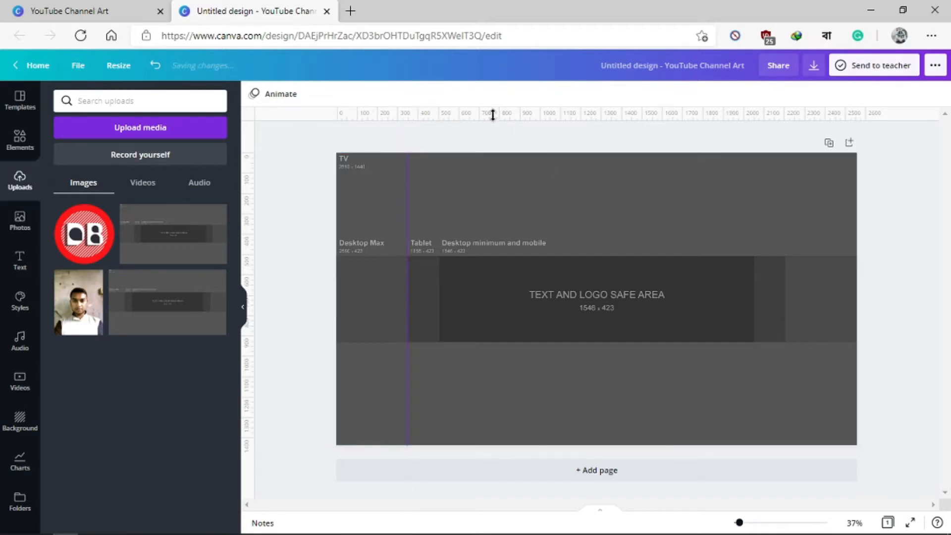
left_click_drag(492, 112, 520, 257)
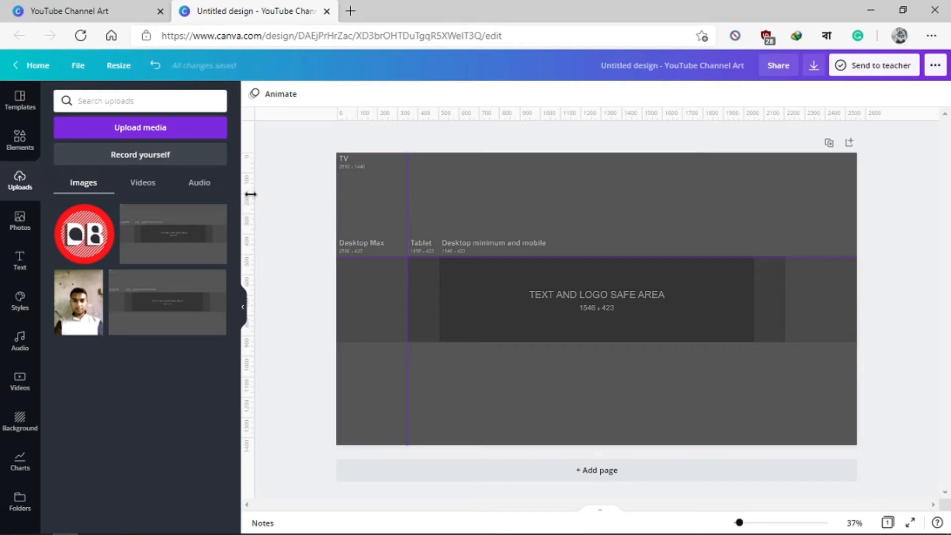
left_click_drag(249, 193, 439, 219)
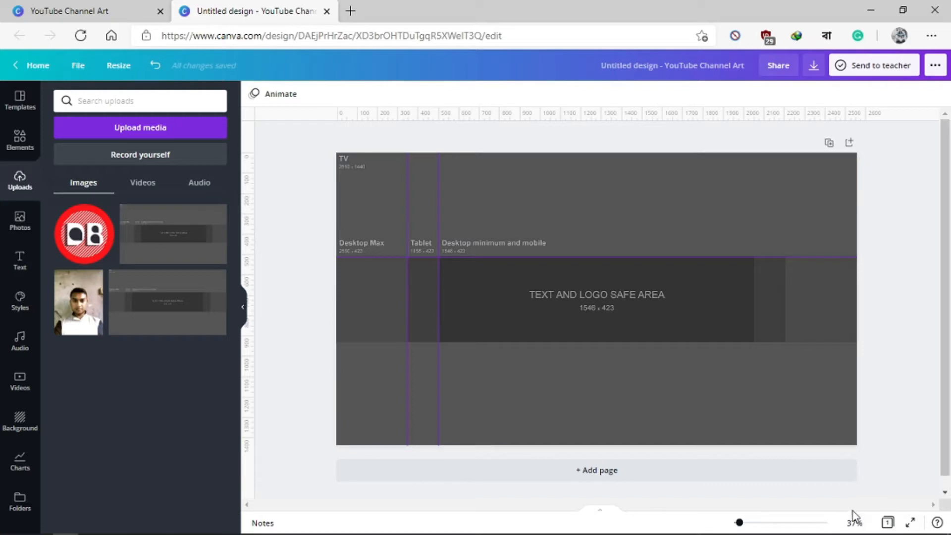
Step: Place vertical guides on the right edges of the safe area (2056) and tablet area, and a horizontal guide along their lower edge
left_click(861, 522)
left_click(825, 491)
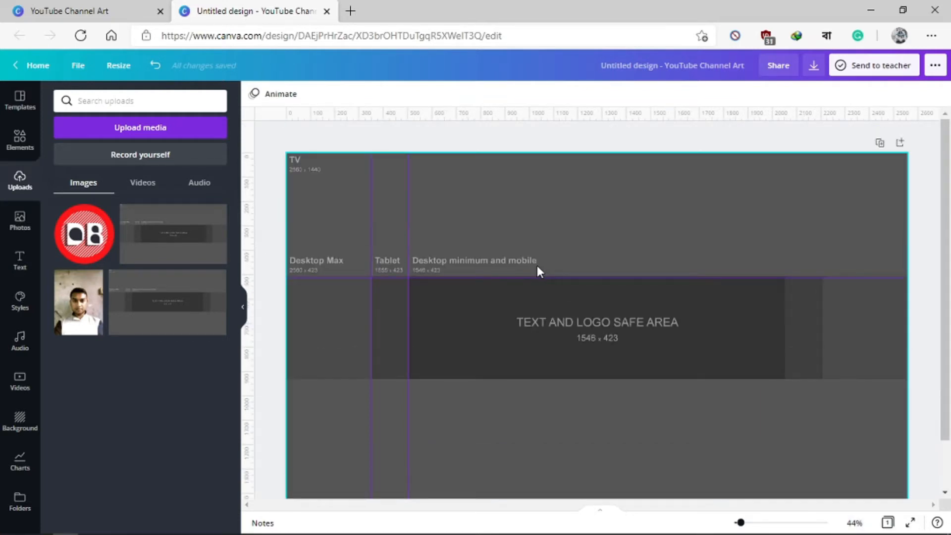
left_click_drag(253, 217, 786, 278)
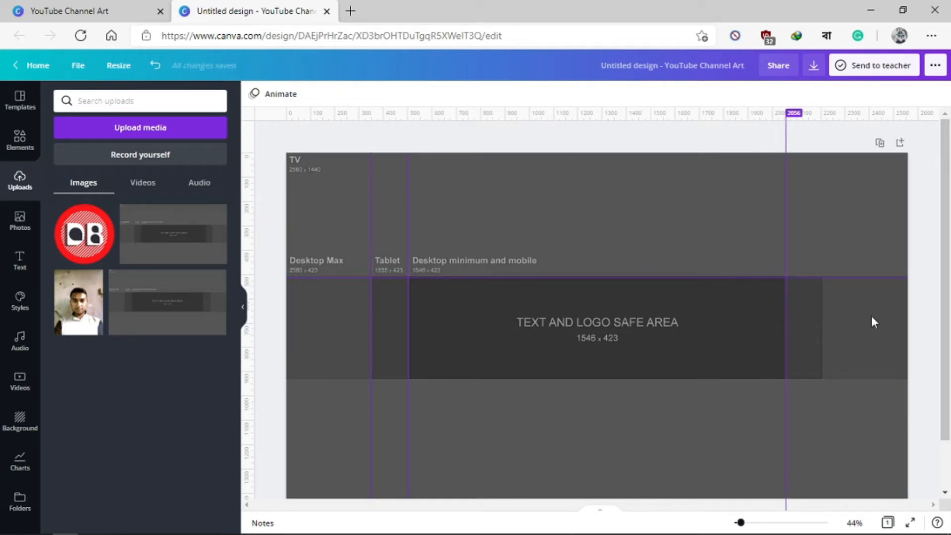
left_click_drag(253, 227, 823, 261)
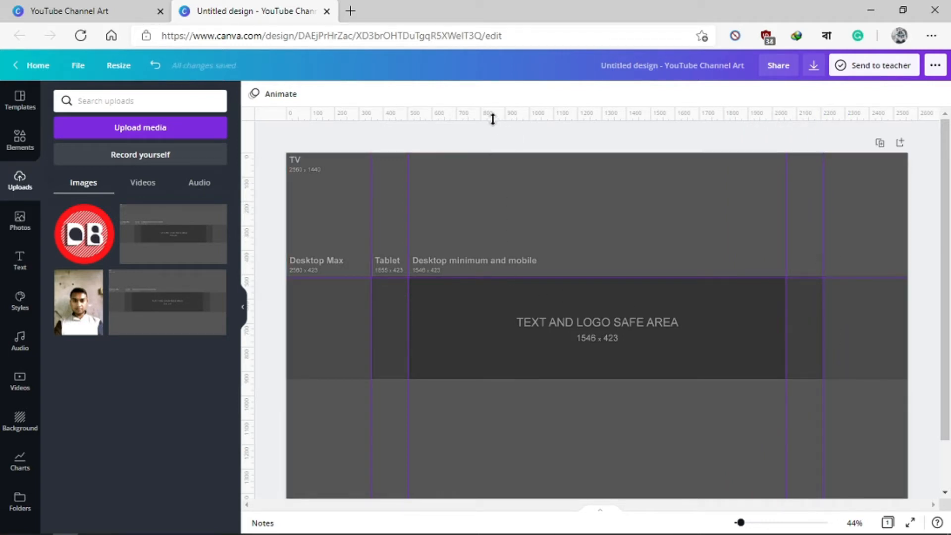
left_click_drag(492, 118, 505, 379)
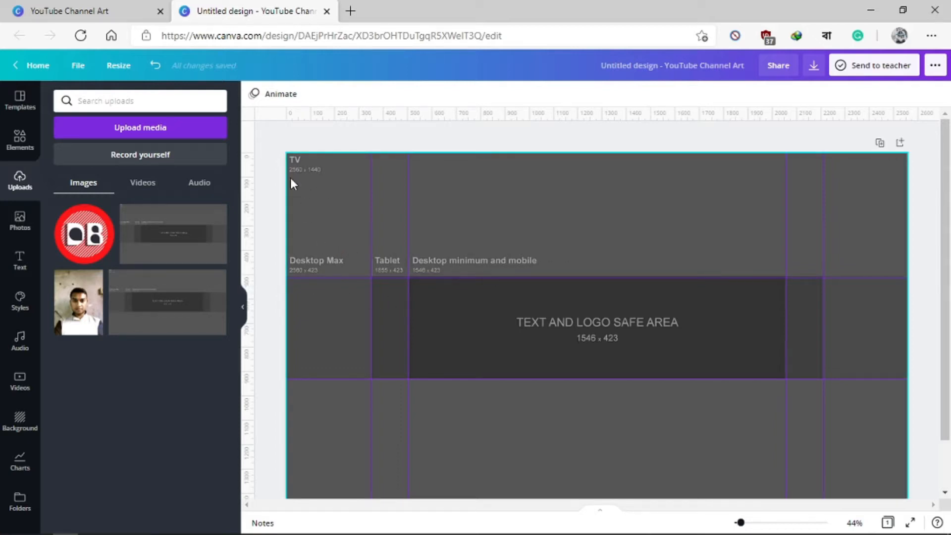
Step: Delete the template image from the page background, keeping the guides
left_click(293, 159)
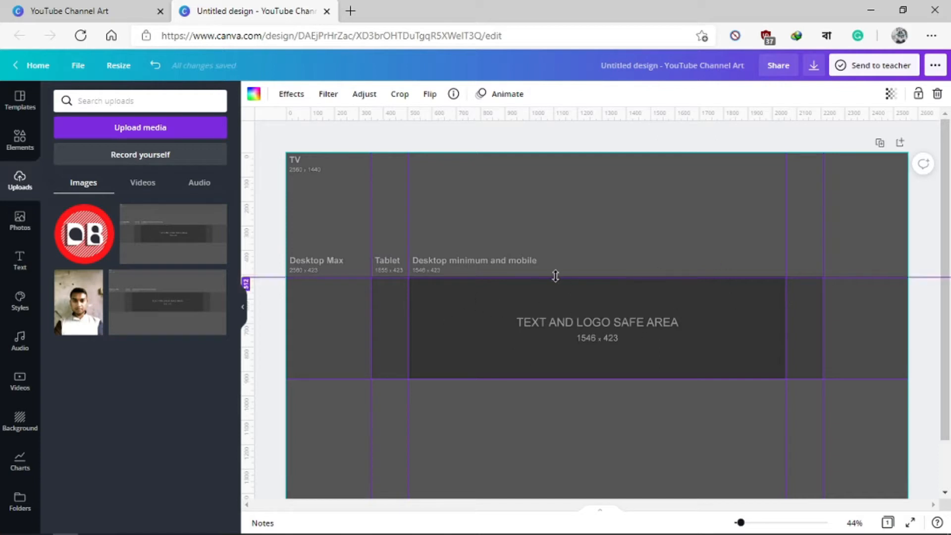
mouse_move(553, 275)
left_mouse_down()
mouse_move(560, 272)
mouse_move(551, 276)
left_mouse_up()
right_click(525, 185)
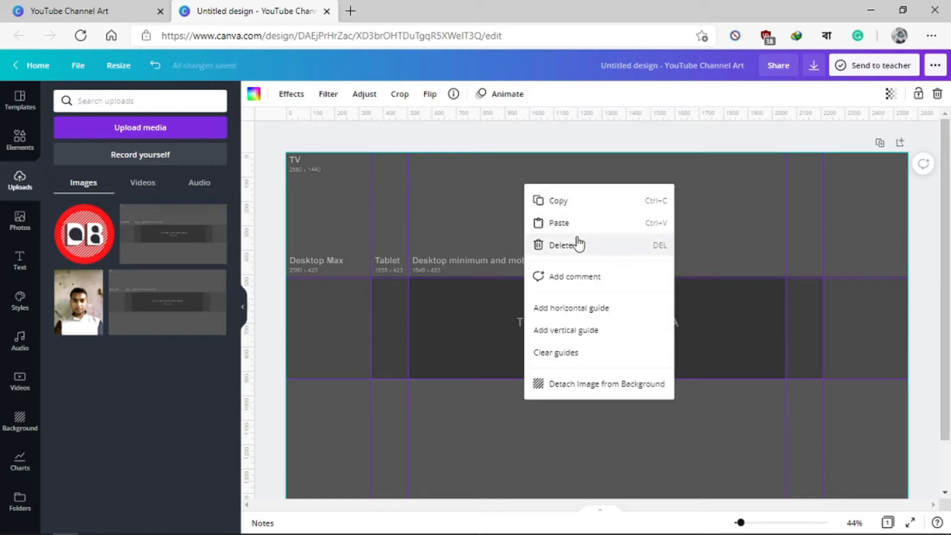
left_click(575, 243)
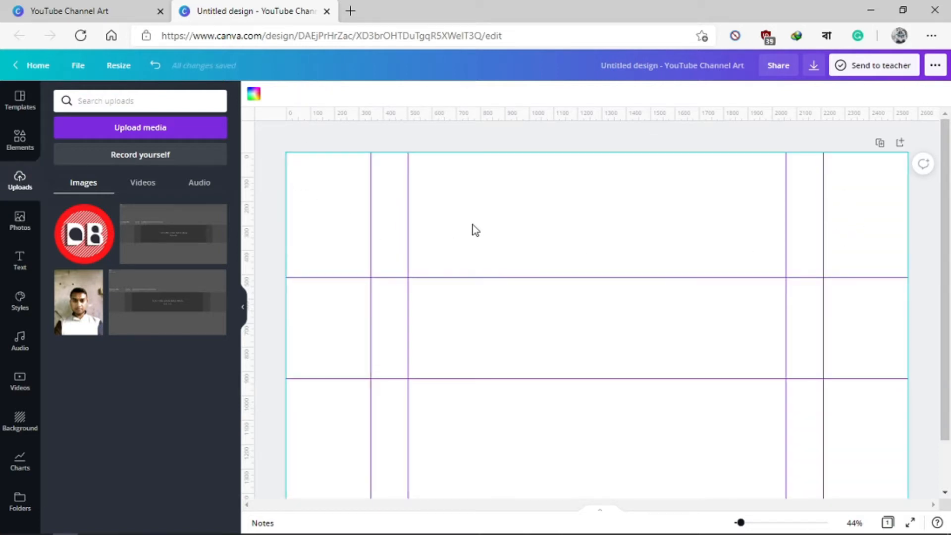
scroll(474, 229, "down", 1)
scroll(474, 230, "up", 1)
scroll(417, 236, "down", 1)
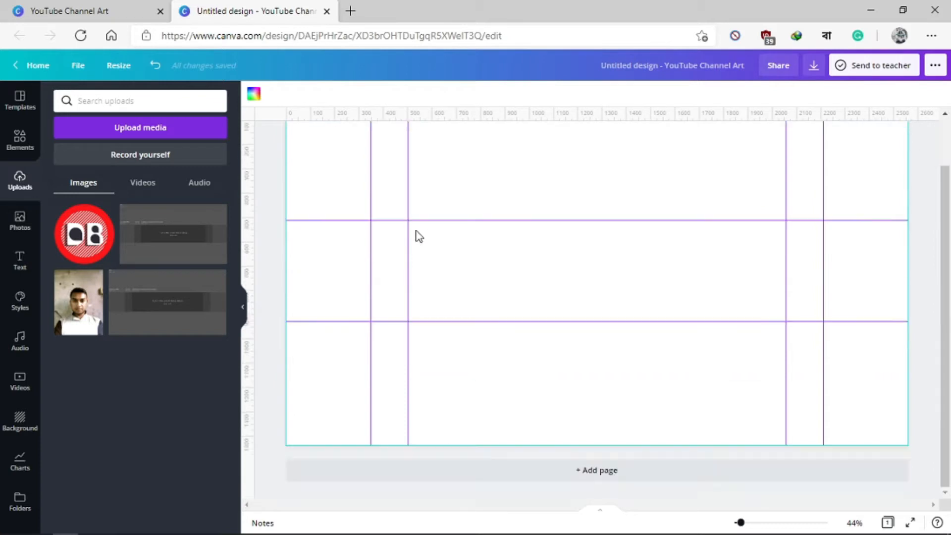
scroll(418, 236, "up", 1)
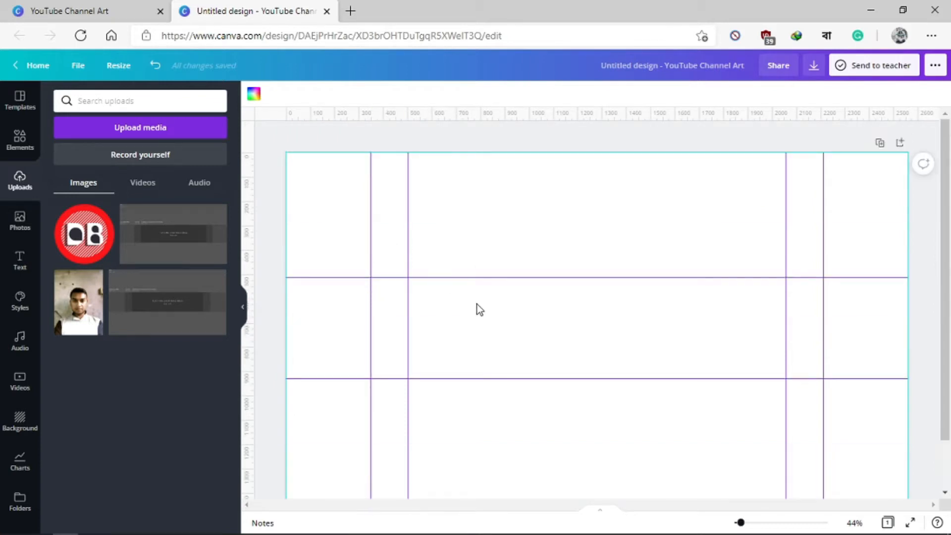
scroll(475, 310, "down", 2)
scroll(465, 238, "up", 2)
scroll(475, 228, "down", 2)
scroll(441, 221, "up", 2)
Step: Set the page background to the custom dark greyish-purple colour #4A4352
left_click(253, 94)
left_click(128, 228)
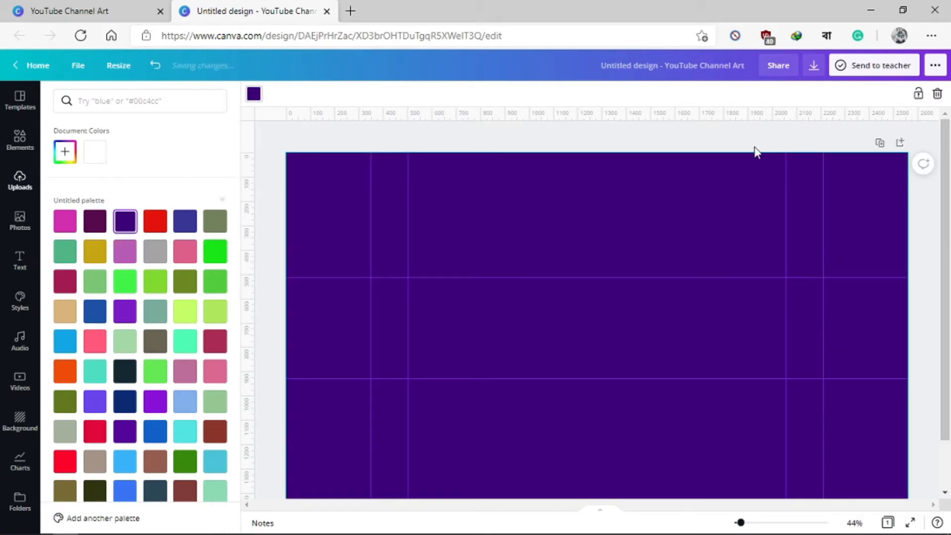
left_click(65, 151)
left_click(208, 209)
left_click_drag(208, 209, 90, 220)
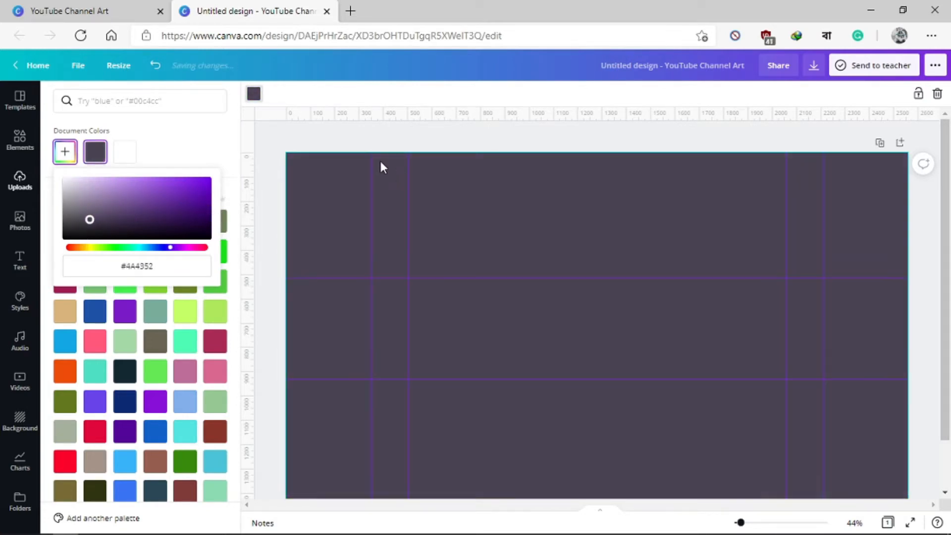
left_click(299, 127)
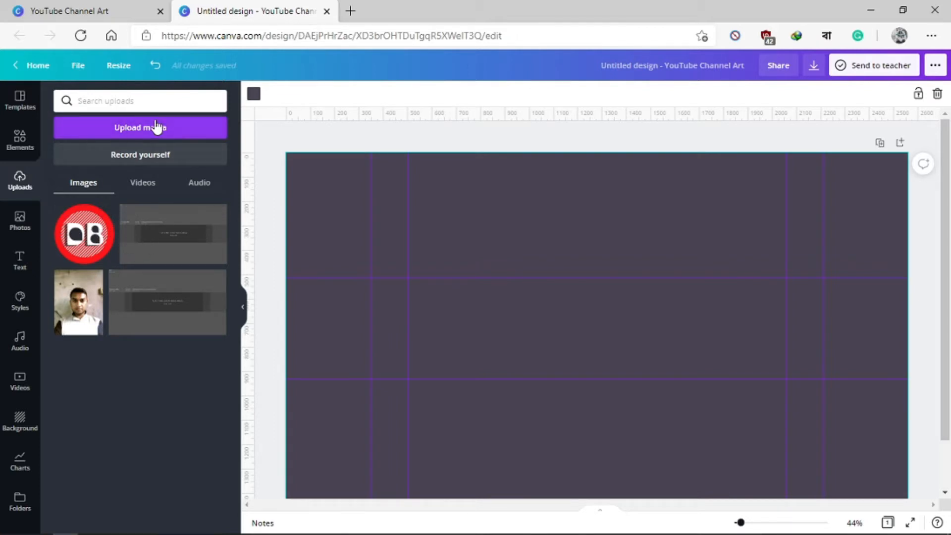
left_click(101, 133)
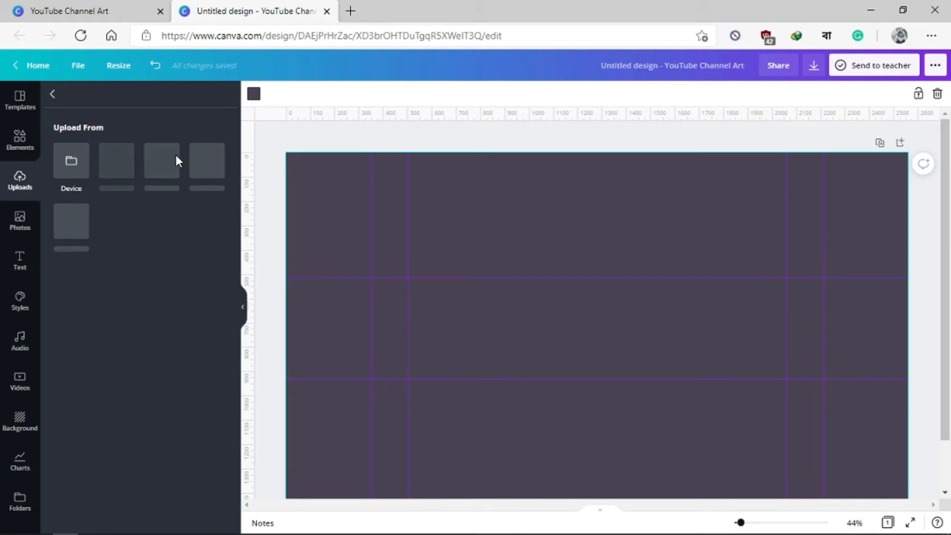
left_click(71, 169)
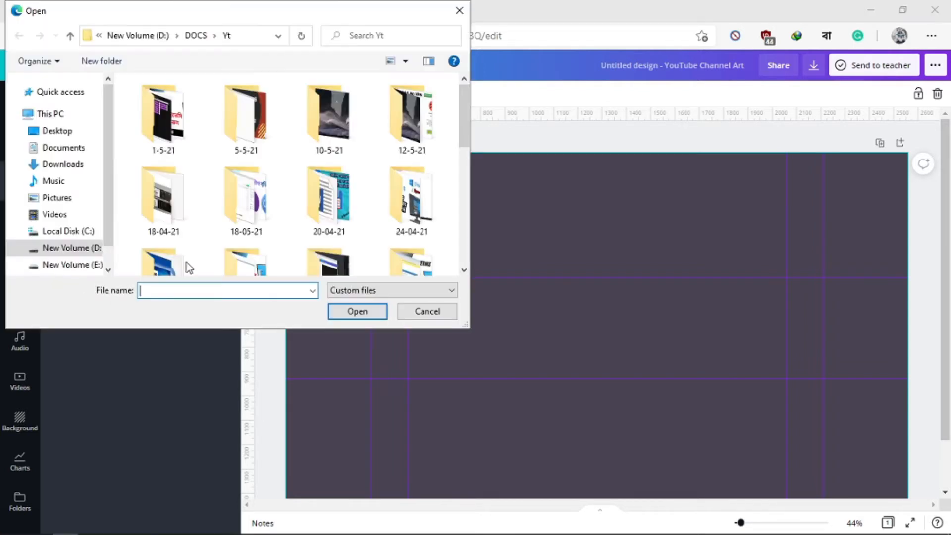
scroll(297, 158, "down", 1)
left_click(427, 311)
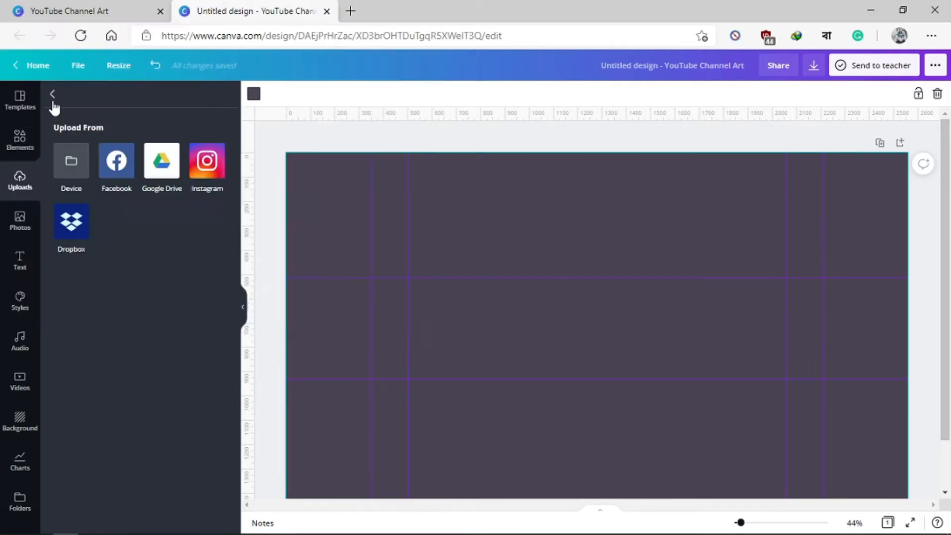
left_click(53, 95)
Step: Add the uploaded round red DB logo, shrink it and position it near the page centre, just below the upper horizontal guide
left_click_drag(73, 243, 515, 293)
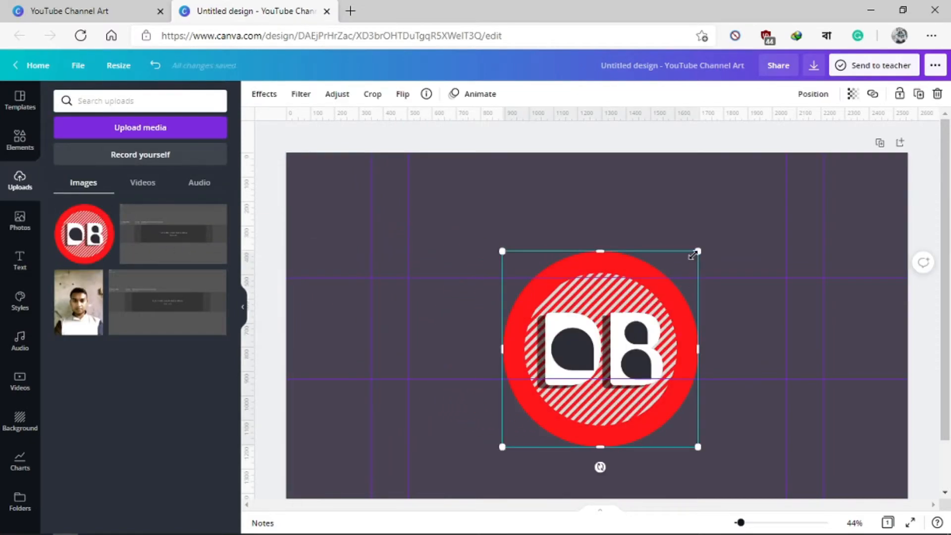
left_click_drag(697, 251, 570, 322)
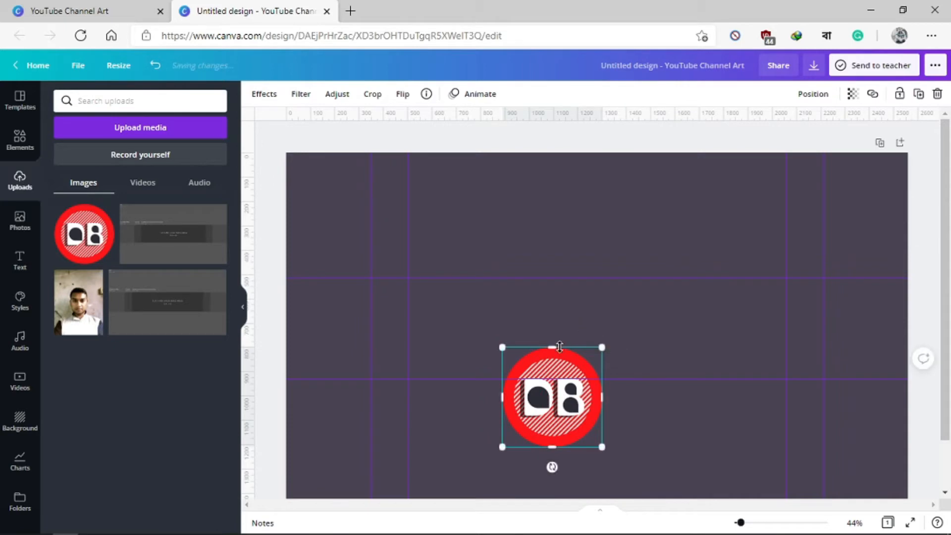
left_click_drag(550, 359, 593, 292)
left_click_drag(572, 338, 589, 301)
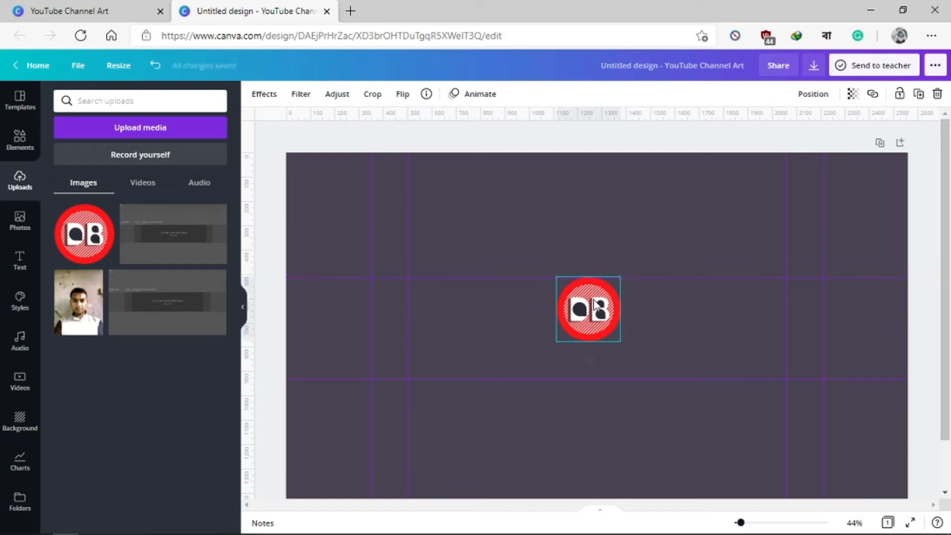
key("Down")
key("Down")
key("Down")
key("Down")
key("Down")
key("Down")
key("Down")
key("Down")
key("Down")
key("Down")
key("Down")
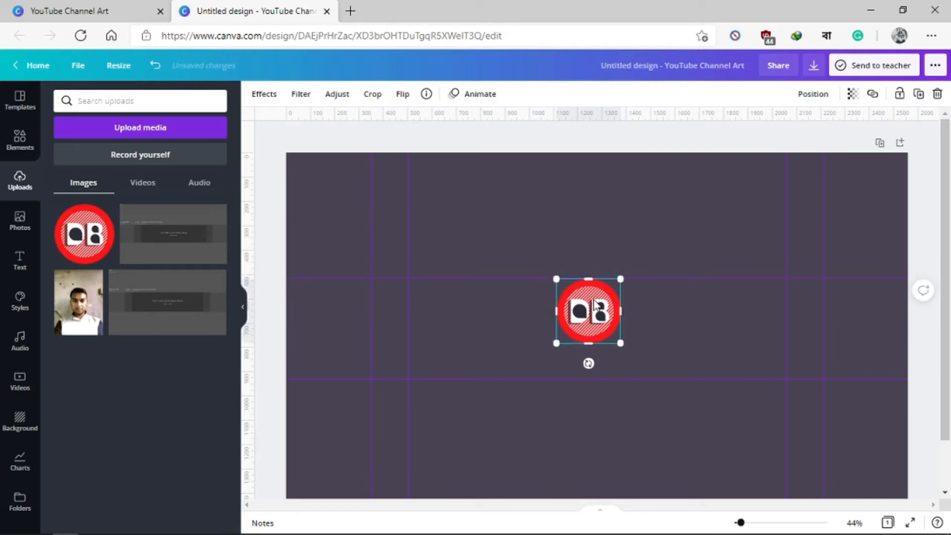
key("Down")
key("Down")
key("Down")
key("Down")
key("Down")
key("Down")
key("Down")
key("Down")
key("Down")
key("Down")
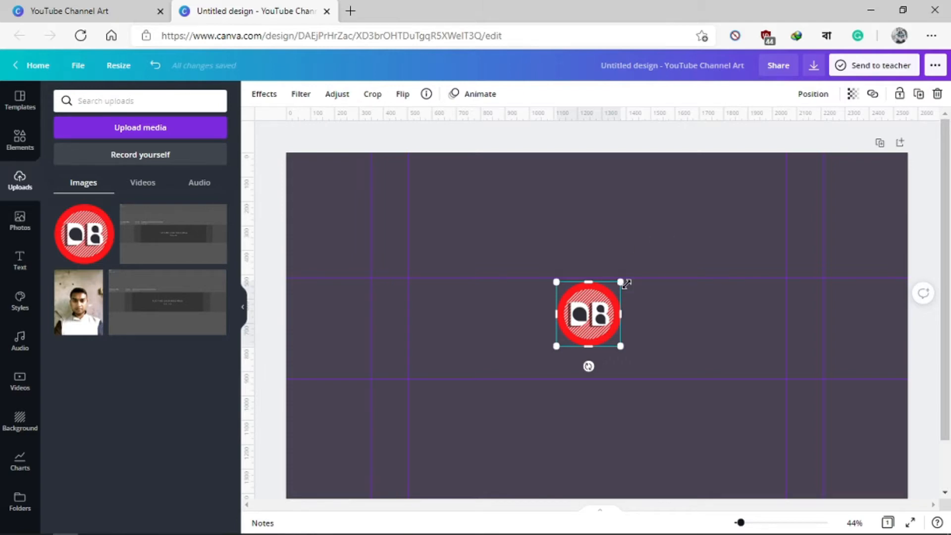
Step: Shrink the DB logo further and centre it horizontally between the guides, slightly above the middle of the safe area
left_click_drag(626, 284, 603, 299)
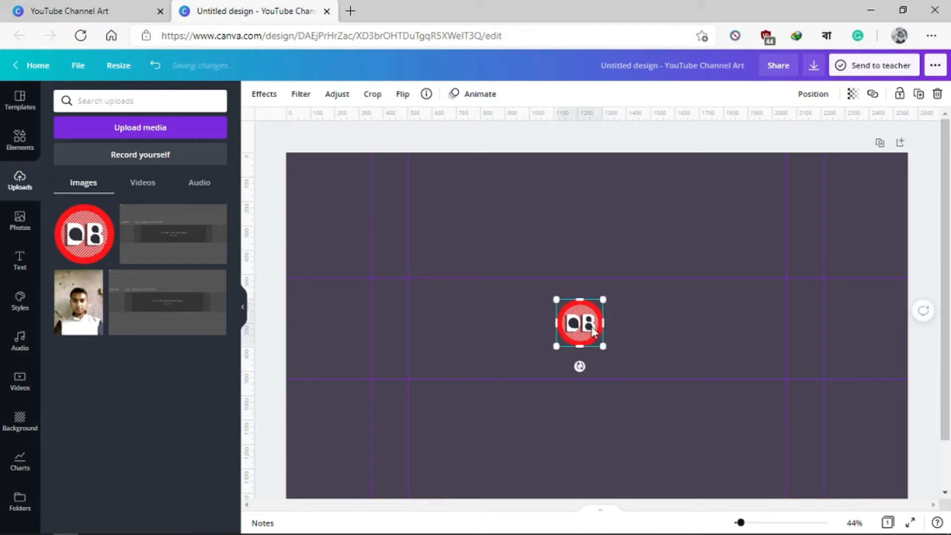
mouse_move(593, 331)
left_mouse_down()
mouse_move(619, 324)
mouse_move(610, 325)
left_mouse_up()
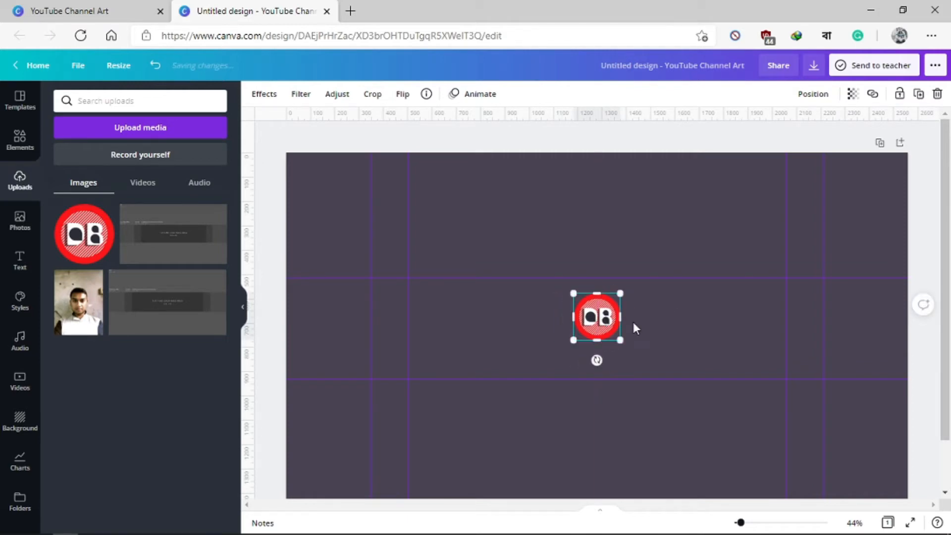
key("Up")
key("Up")
key("Up")
key("Up")
key("Up")
key("Up")
key("Up")
key("Up")
key("Up")
key("Up")
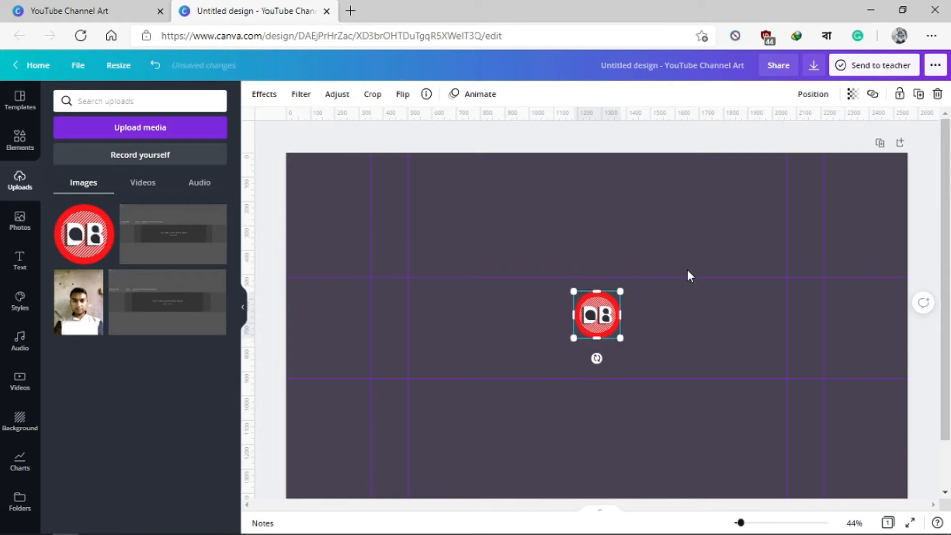
Step: Nudge the DB logo slightly upward so it sits just below the upper horizontal guide, leaving room for text underneath
key("Up")
key("Up")
key("Up")
key("Up")
key("Up")
key("Up")
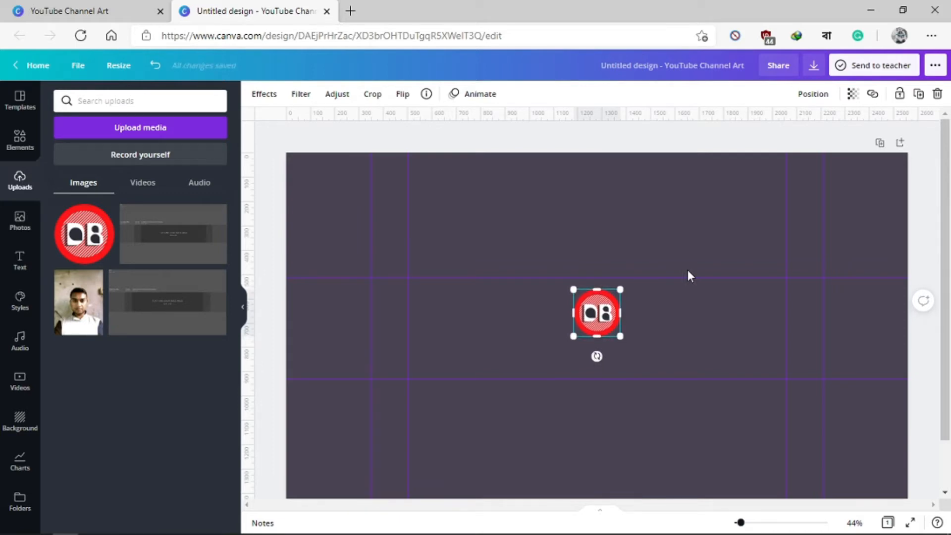
key("Up")
key("Up")
key("Up")
key("Up")
key("Up")
key("Up")
key("Up")
key("Up")
key("Up")
key("Up")
key("Up")
key("Up")
key("Up")
key("Up")
key("Up")
key("Up")
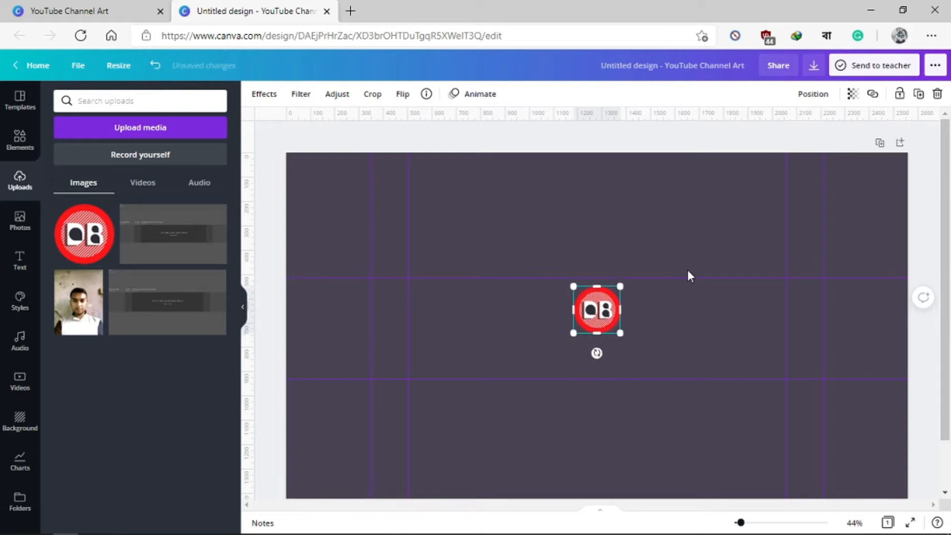
key("Up")
key("Up")
key("Up")
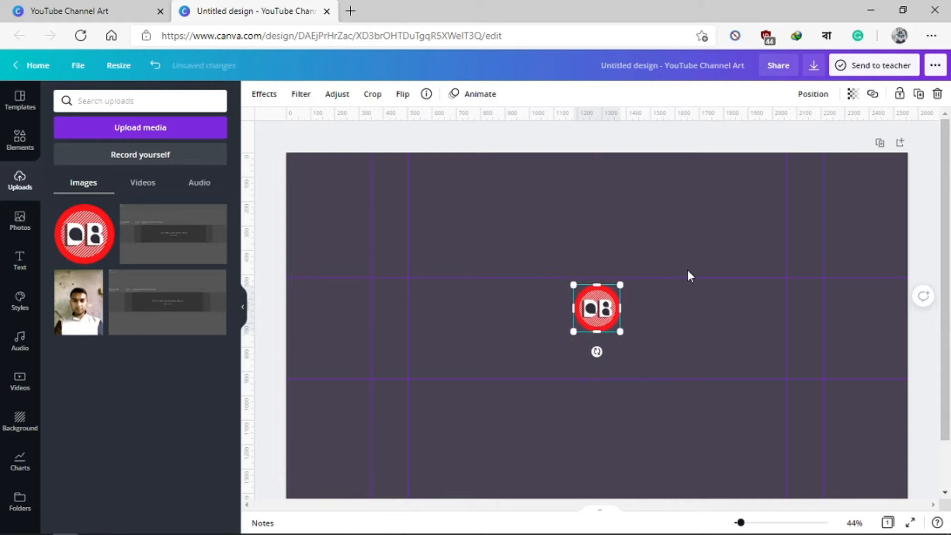
left_click(667, 302)
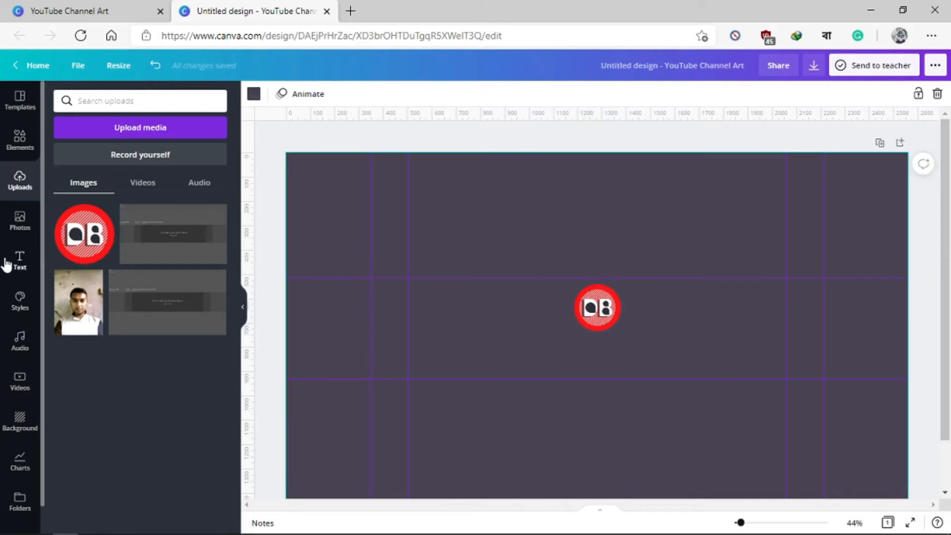
Step: Add a heading text box to the page and replace its placeholder with "Dhadanbaaz YT"
left_click(19, 260)
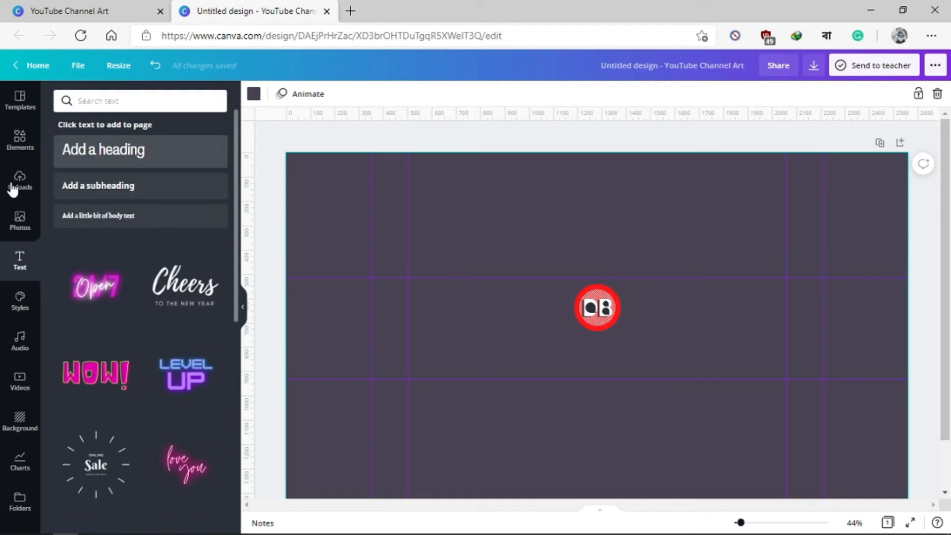
left_click(101, 167)
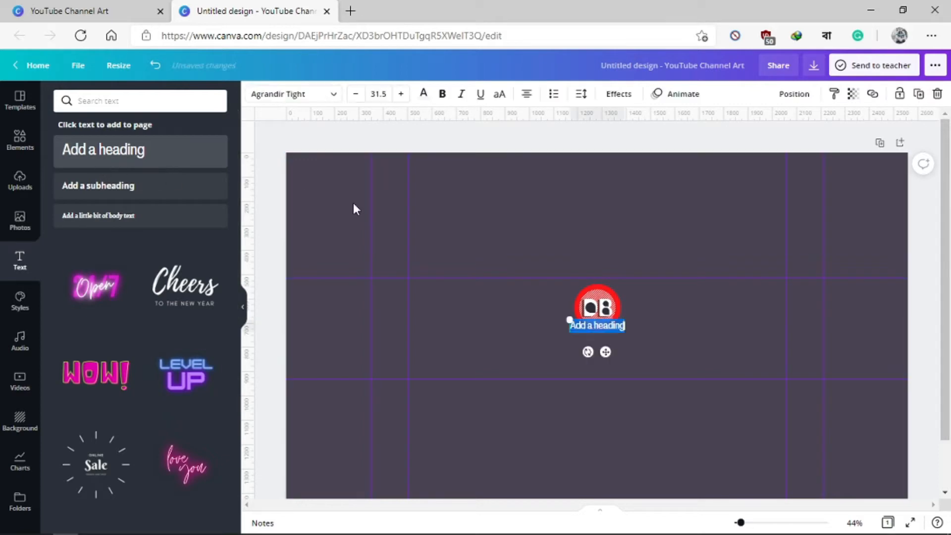
left_click(592, 325)
key("ctrl+a")
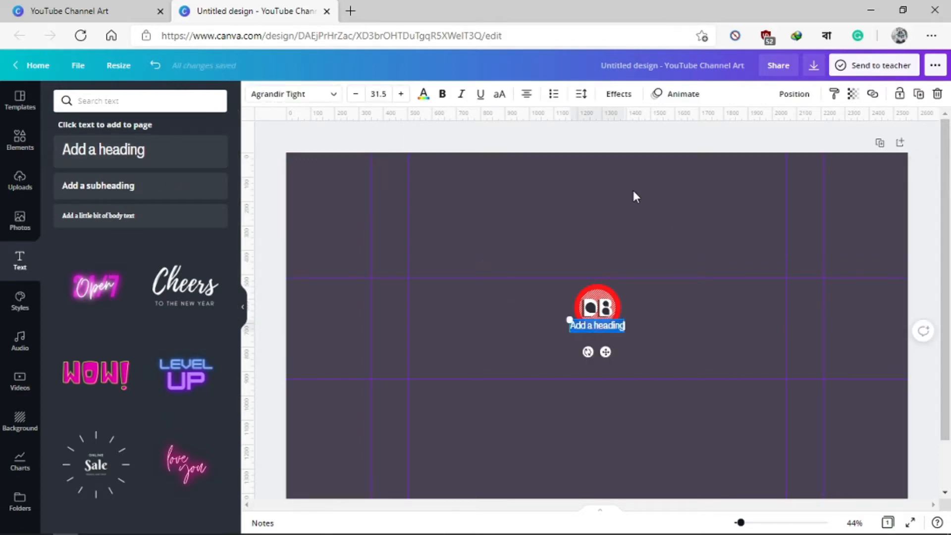
key("BackSpace")
type("Dhadal")
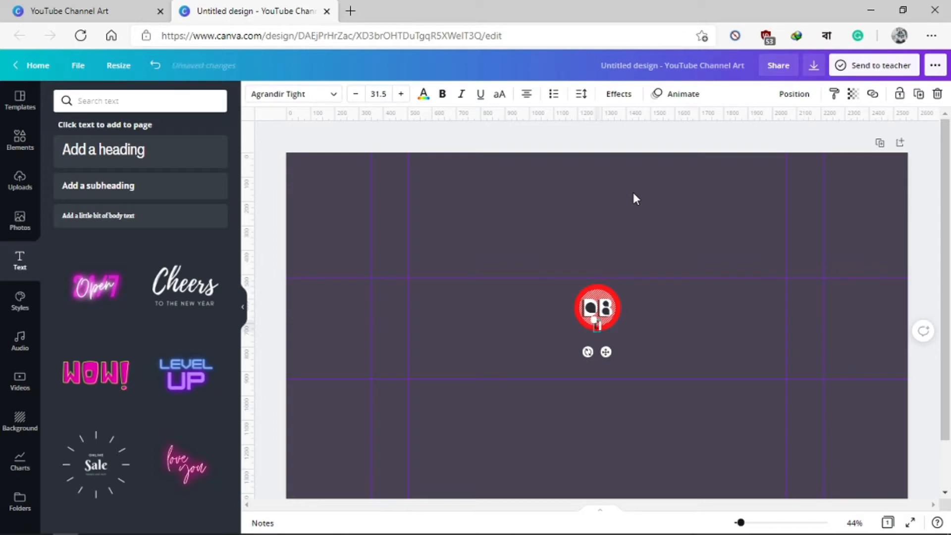
type("baaz")
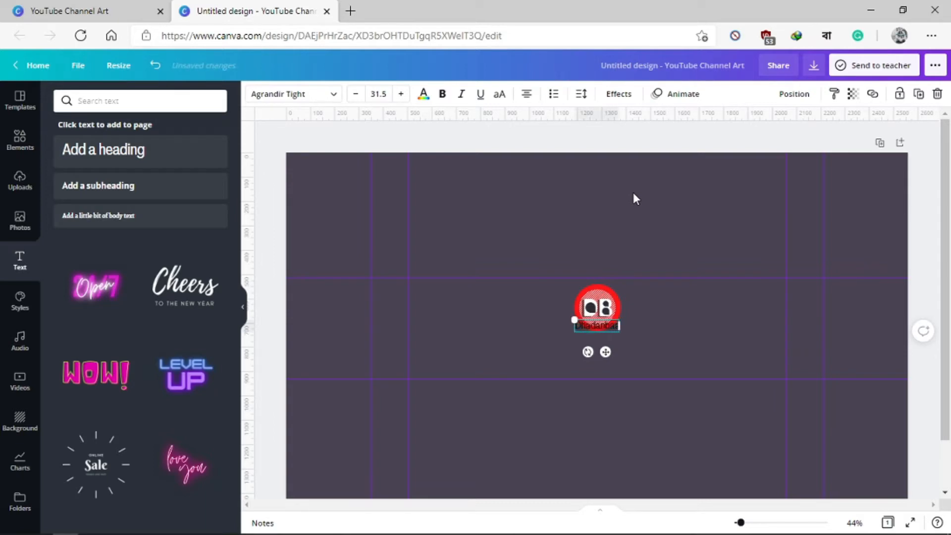
type(" YT")
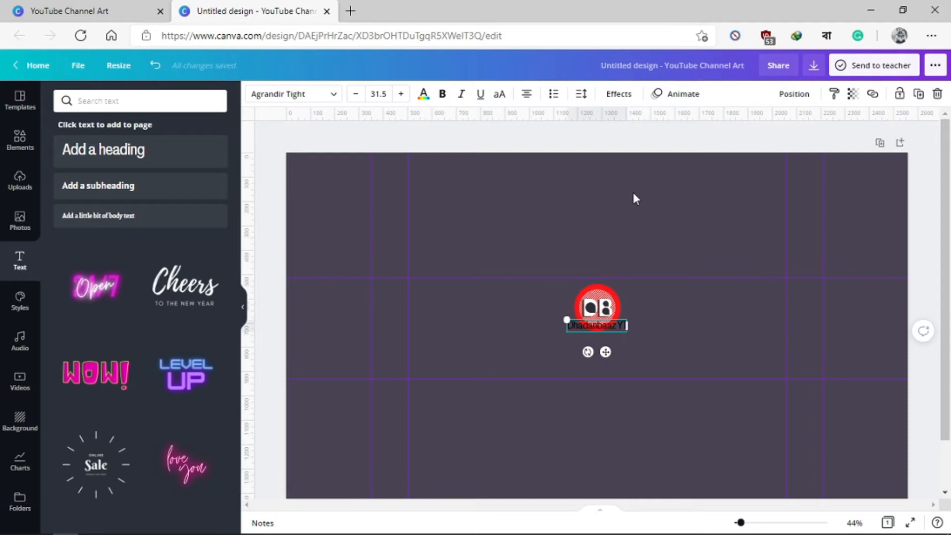
Step: Set the whole "Dhadanbaaz YT" heading in the Nourd font and make it bold
key("ctrl+a")
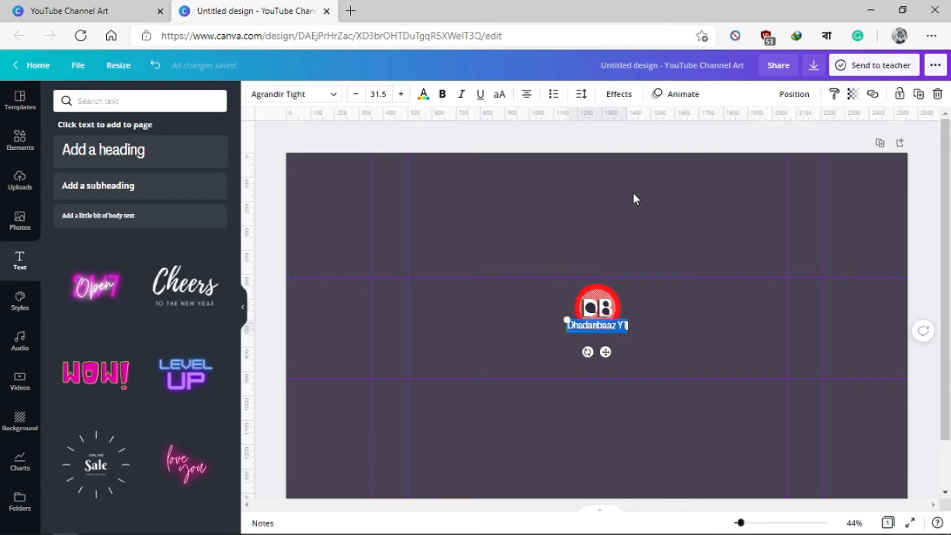
left_click(312, 94)
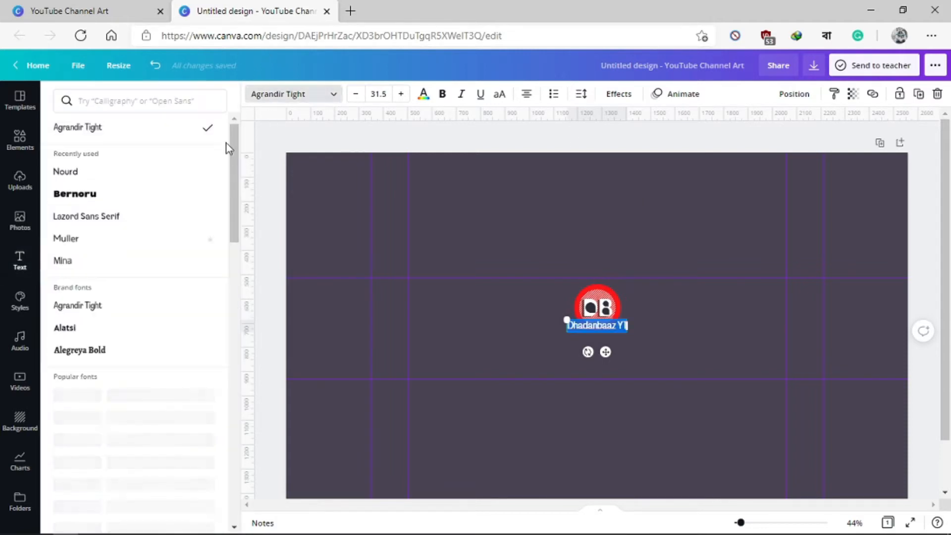
left_click(77, 174)
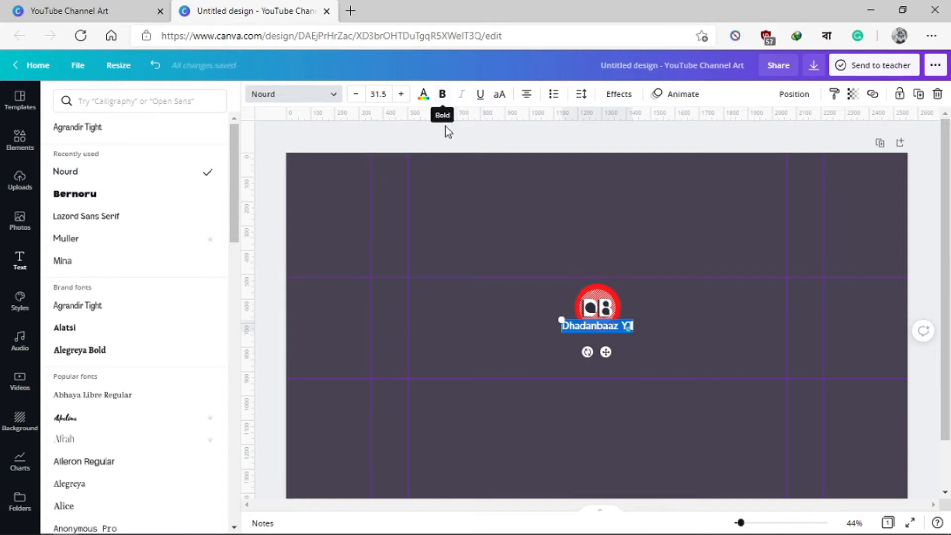
left_click(440, 94)
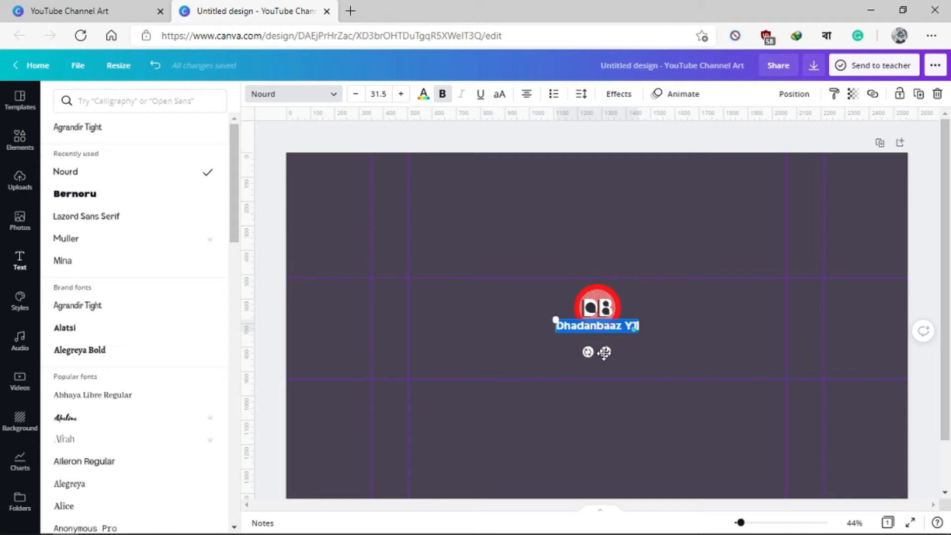
left_click(682, 352)
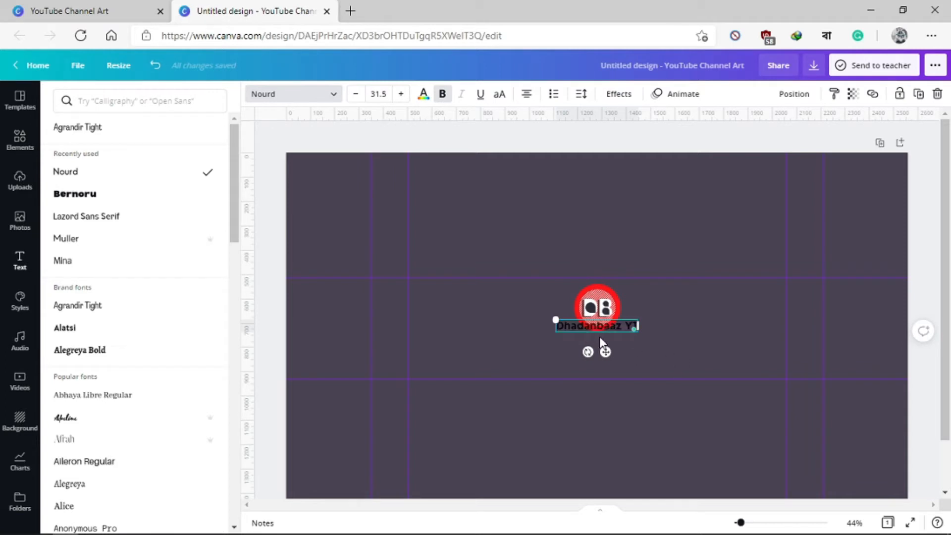
Step: Colour the word "Dhadanbaaz" in the heading white, using the white from the logo's photo colours
triple_click(586, 332)
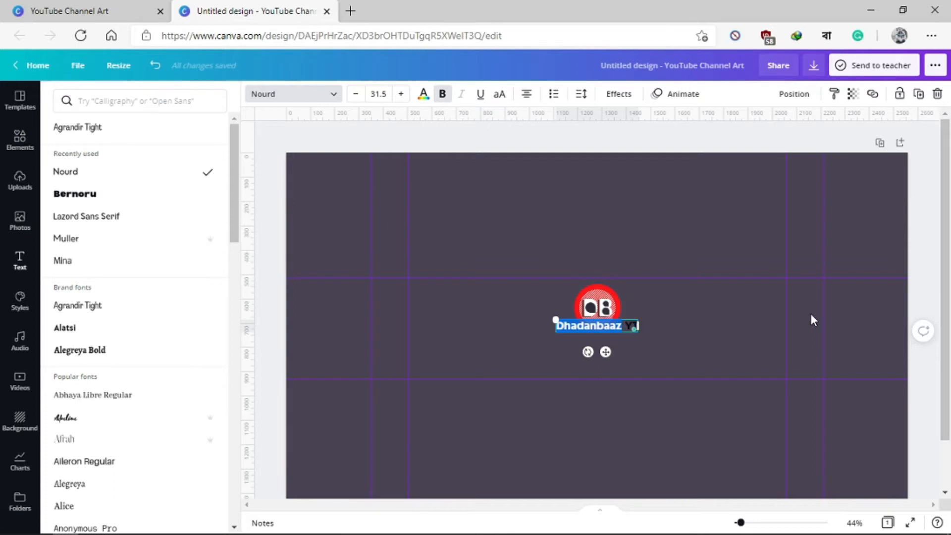
left_click(424, 93)
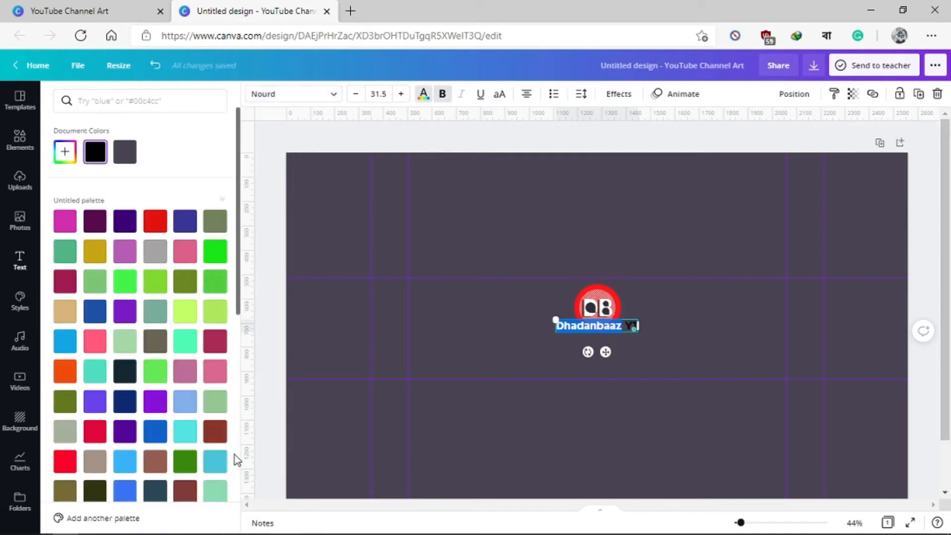
scroll(237, 460, "down", 5)
left_click(155, 327)
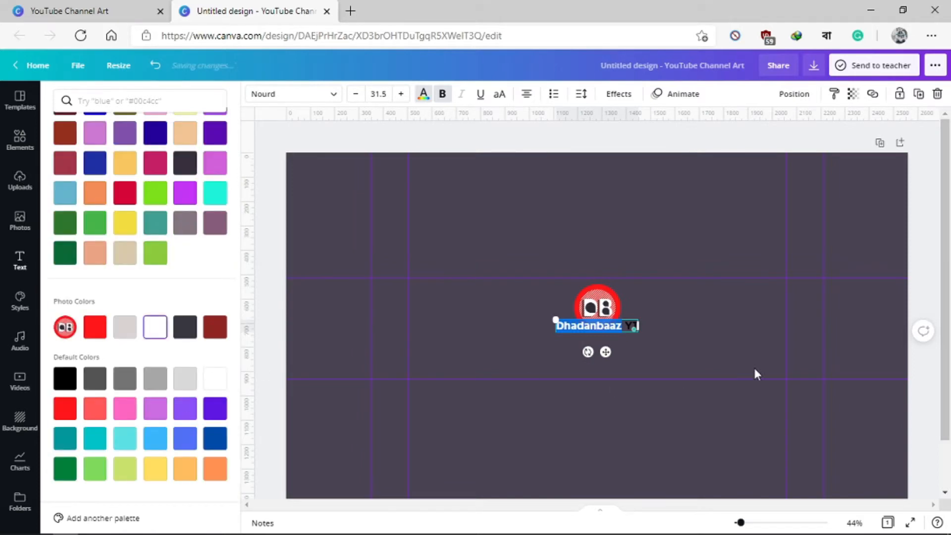
left_click(756, 352)
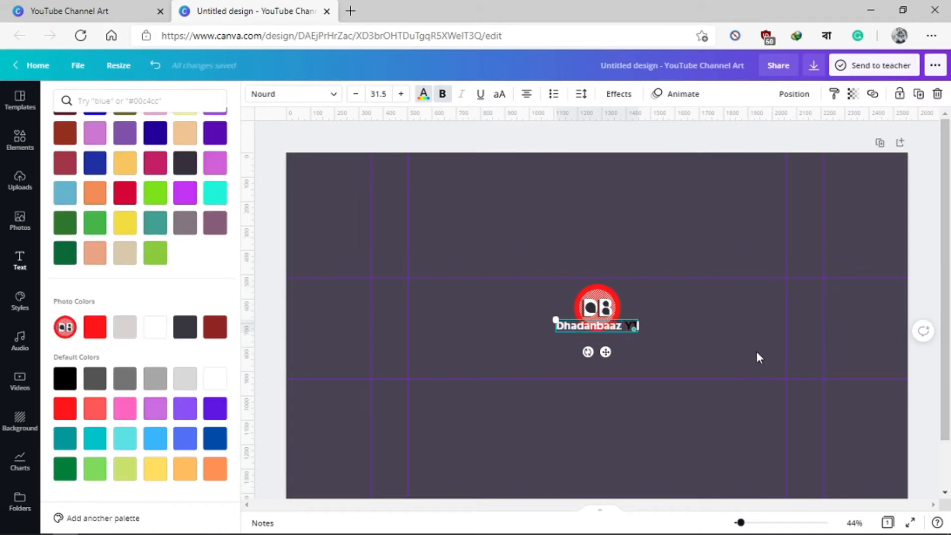
Step: Colour the letters "YT" in the heading with the bright red from the logo's photo colours
key("shift+Right")
key("shift+Right")
left_click(96, 322)
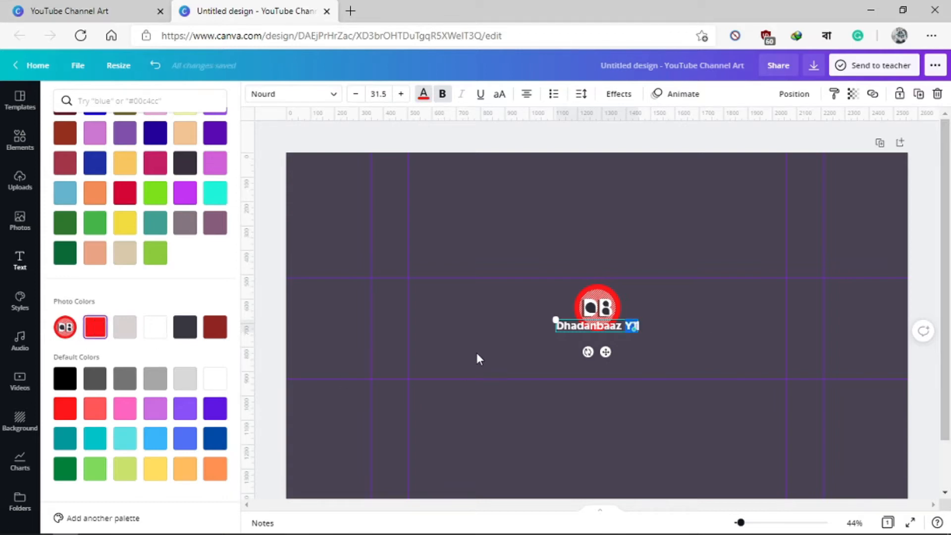
left_click(623, 355)
Step: Move the "Dhadanbaaz YT" heading below the DB logo and nudge it close beneath the logo, inside the safe area
left_click_drag(586, 329, 594, 359)
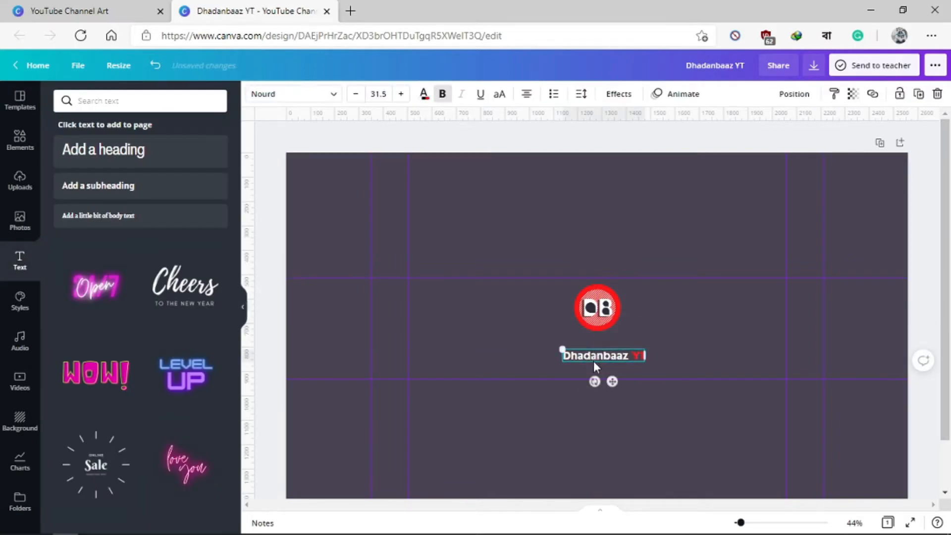
key("Up")
key("Up")
key("Up")
key("Up")
key("Up")
key("Up")
key("Up")
key("Up")
key("Up")
key("Up")
key("Up")
key("Up")
key("Up")
key("Up")
key("Up")
key("Up")
key("Up")
key("Up")
key("Up")
key("Up")
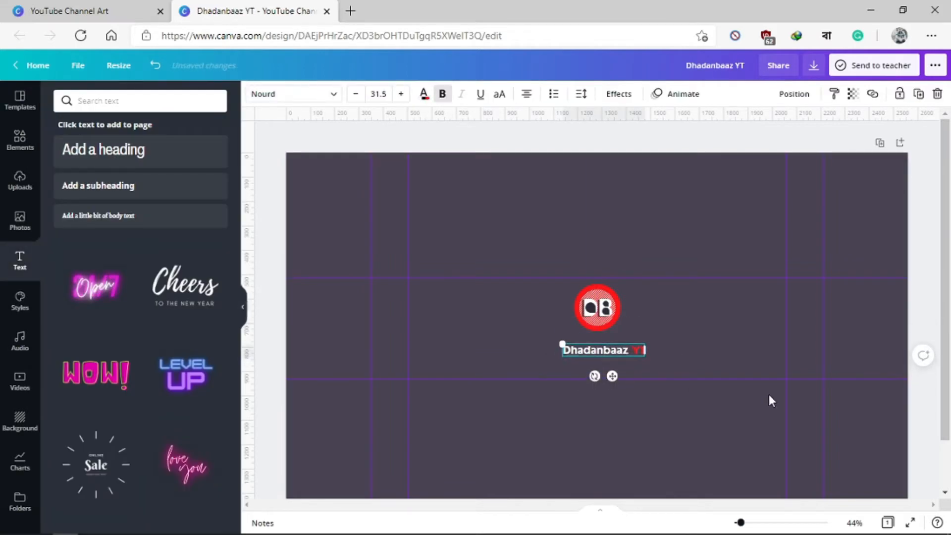
key("Left")
key("Left")
key("Left")
key("Left")
key("Left")
key("Left")
key("Left")
key("Left")
key("Left")
key("Left")
key("Left")
key("Left")
key("Left")
key("Left")
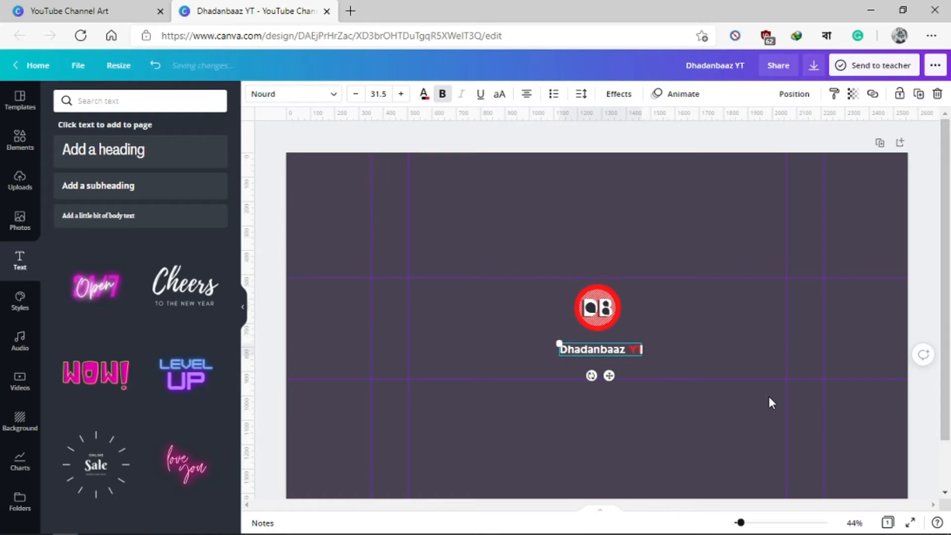
key("Up")
key("Up")
key("Up")
key("Up")
key("Up")
key("Up")
key("Up")
key("Up")
key("Up")
key("Up")
key("Up")
key("Up")
key("Up")
key("Up")
key("Up")
key("Up")
key("Up")
key("Up")
key("Up")
key("Up")
key("Right")
key("Right")
key("Right")
key("Right")
key("Right")
key("Right")
key("Right")
key("Right")
key("Right")
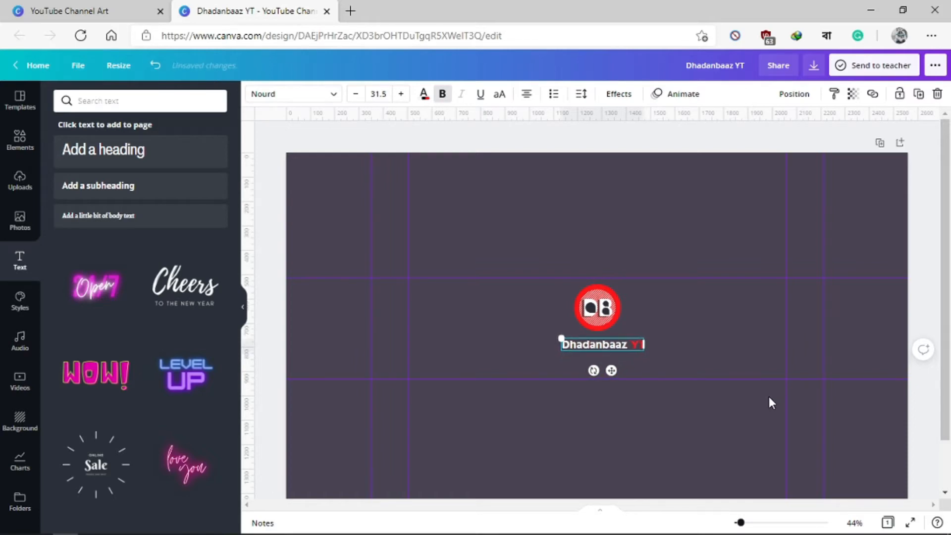
key("Left")
key("Left")
key("Left")
key("Left")
key("Left")
key("Left")
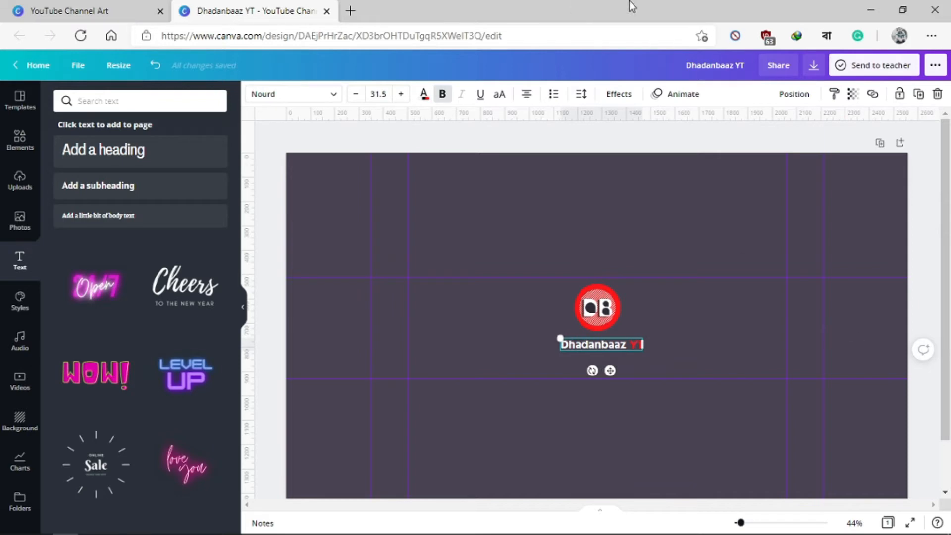
Step: Align the "Dhadanbaaz YT" heading to the horizontal centre of the page and nudge it slightly up toward the logo
left_click(794, 94)
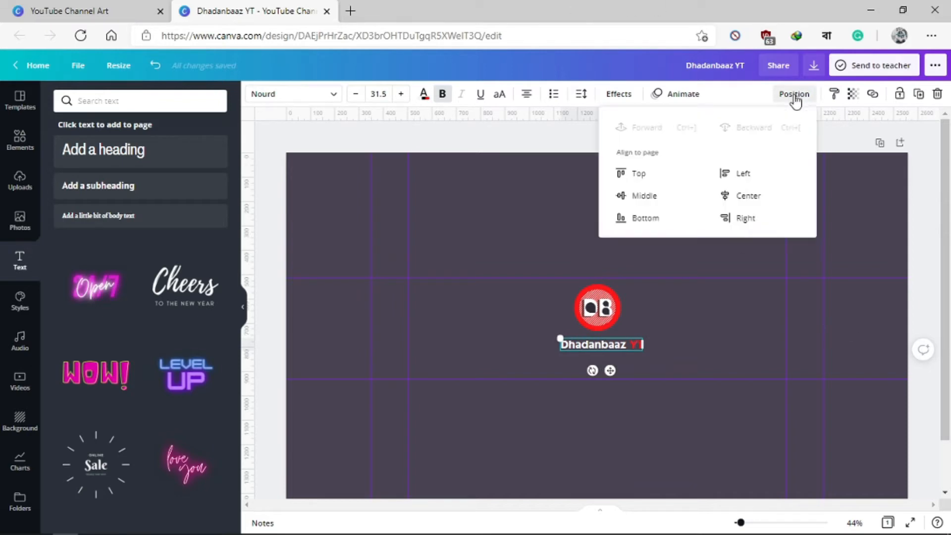
left_click(753, 197)
left_click(711, 328)
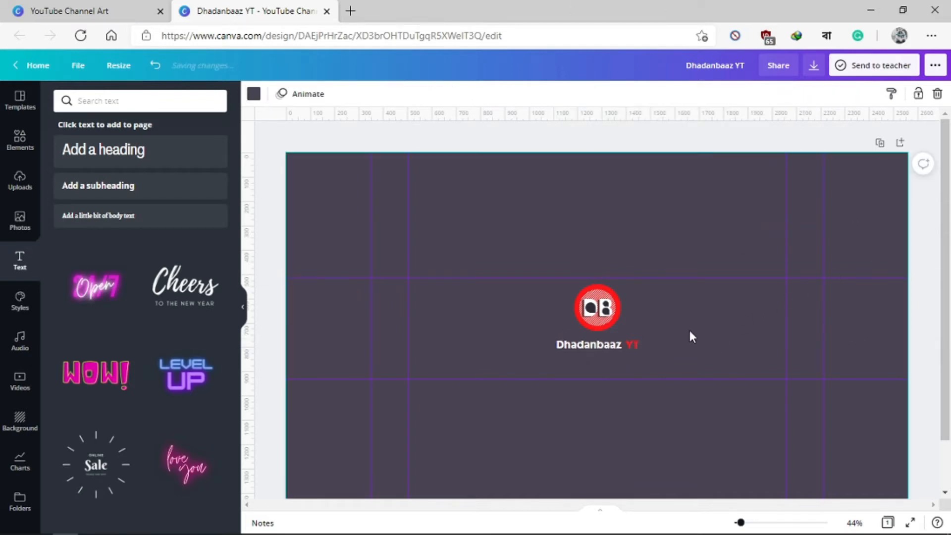
left_click(589, 345)
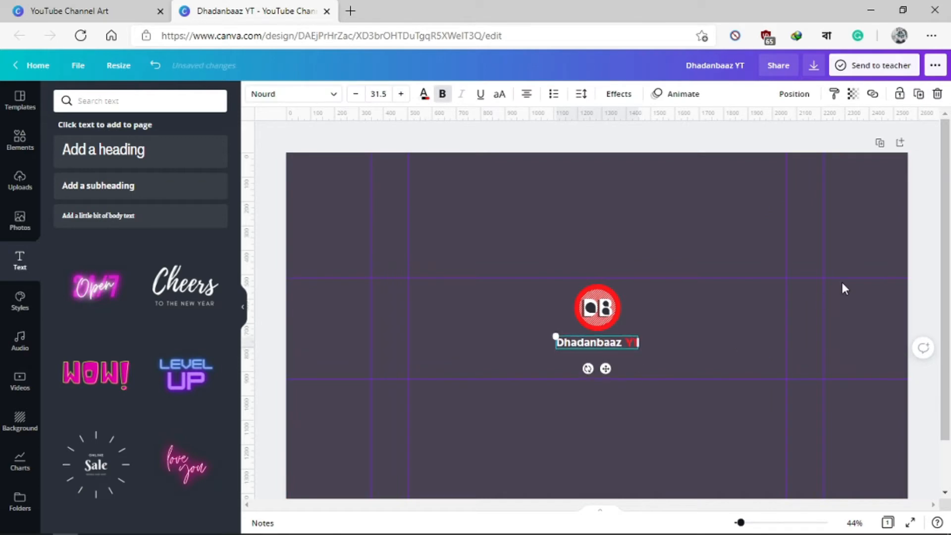
left_click(692, 312)
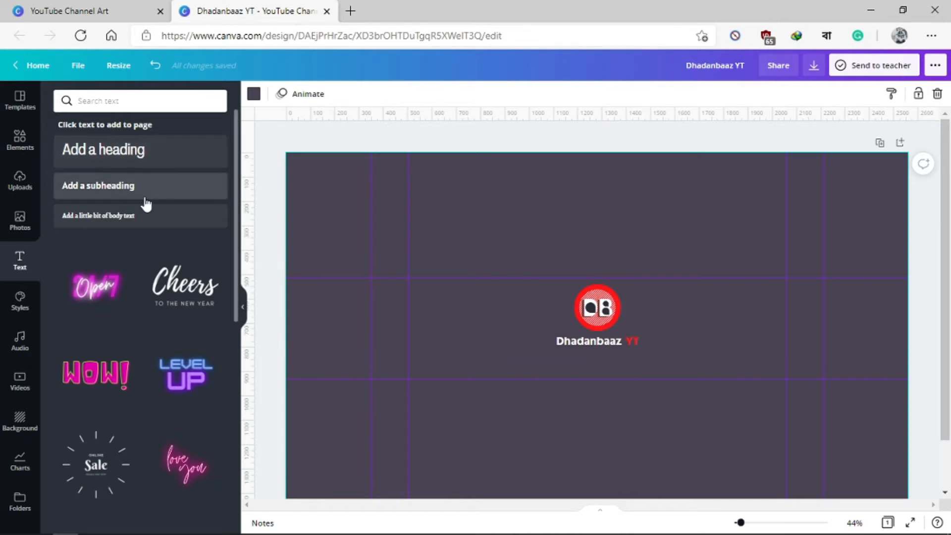
Step: Add a subheading text box, open the Dhandabaaz YT Facebook group in a new browser tab and select its web address for copying
left_click(64, 195)
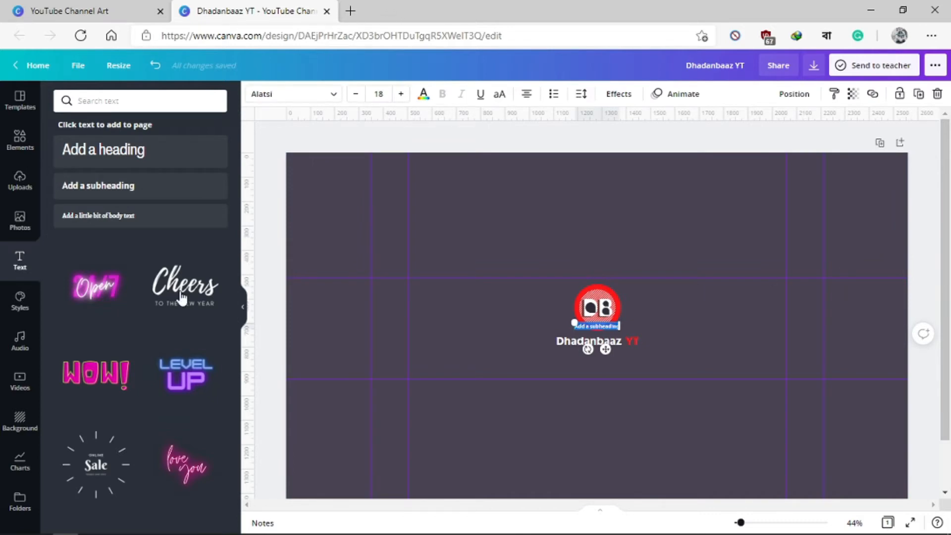
left_click(350, 11)
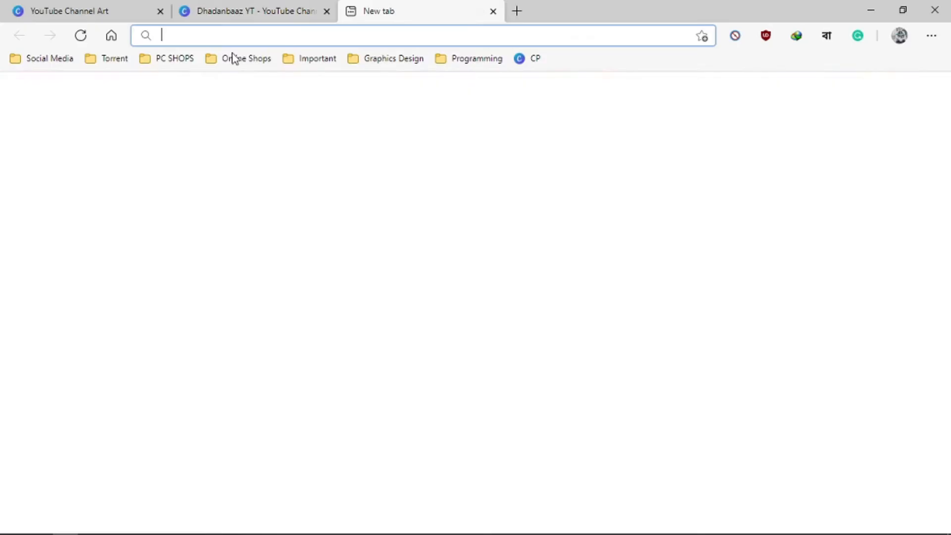
left_click(49, 60)
left_click(32, 115)
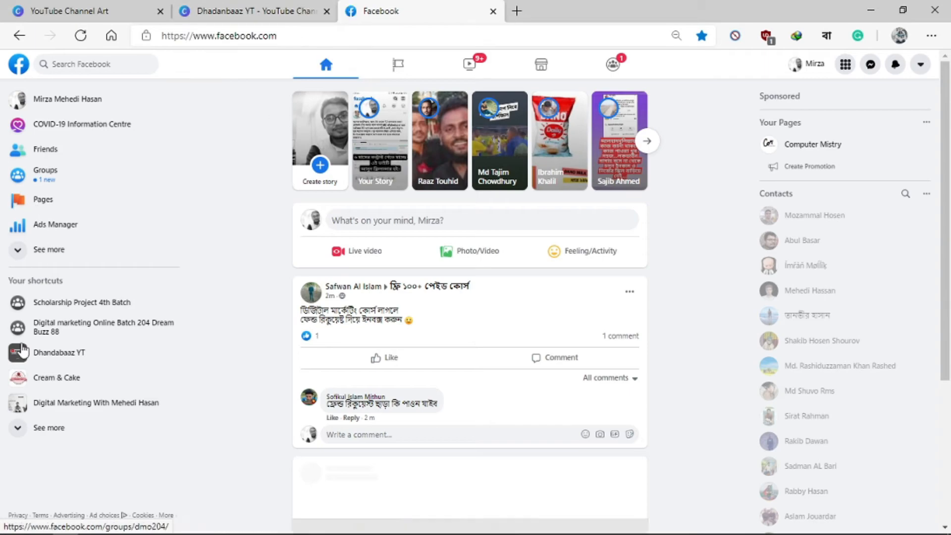
left_click(22, 350)
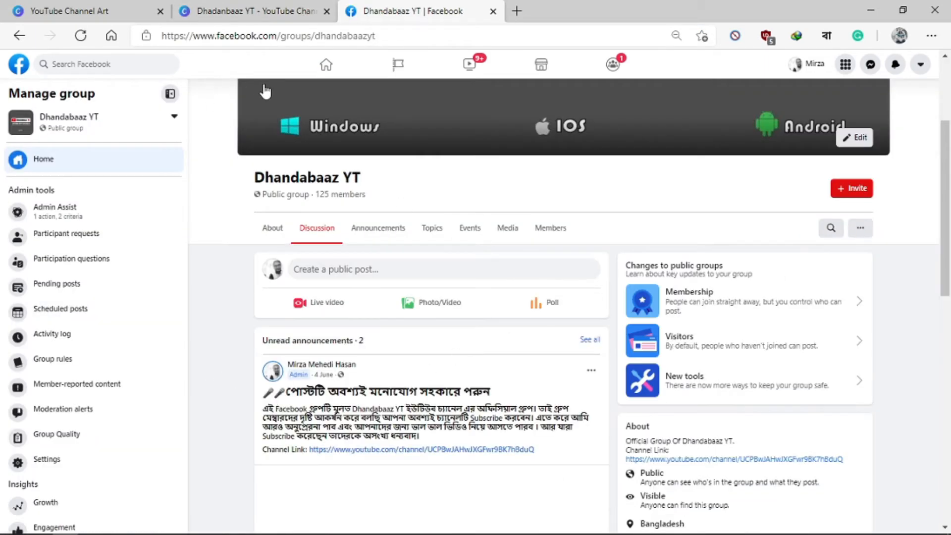
left_click(267, 36)
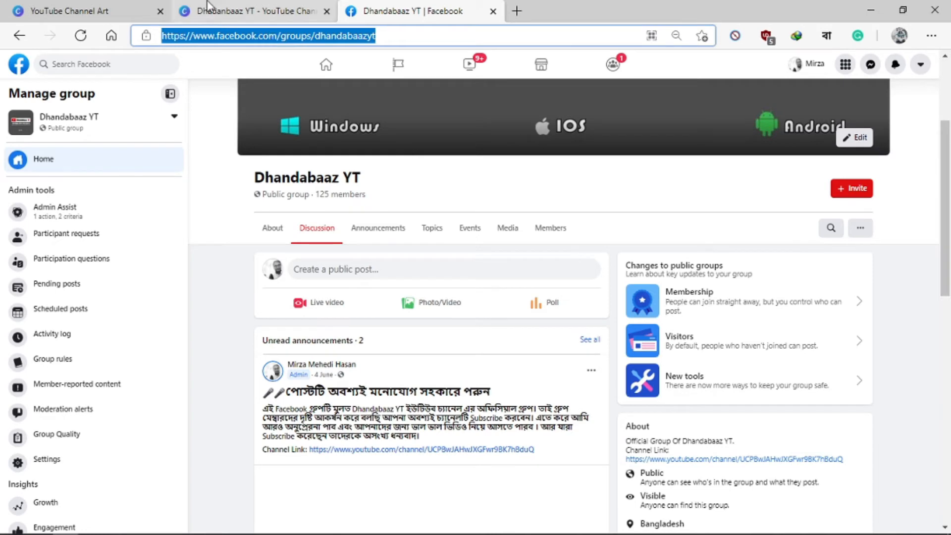
left_click(130, 9)
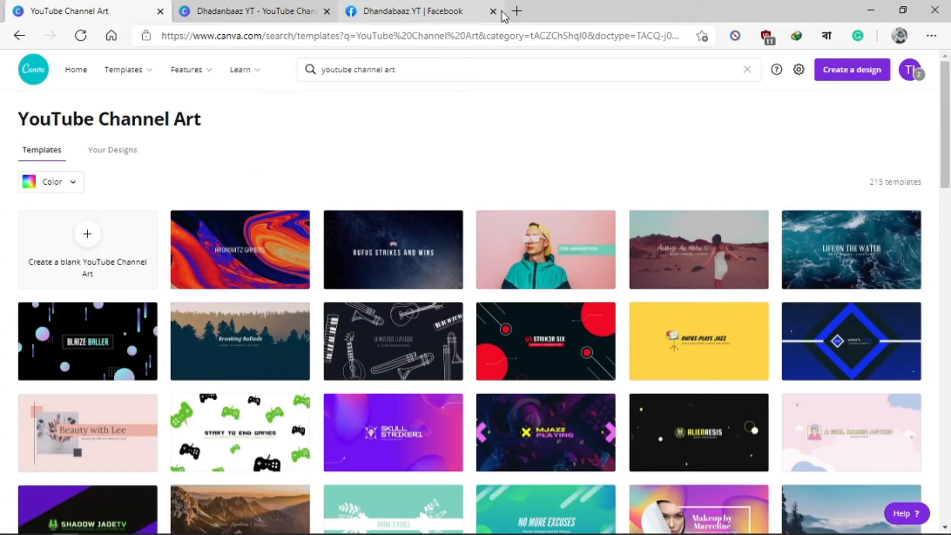
left_click(493, 11)
left_click(238, 11)
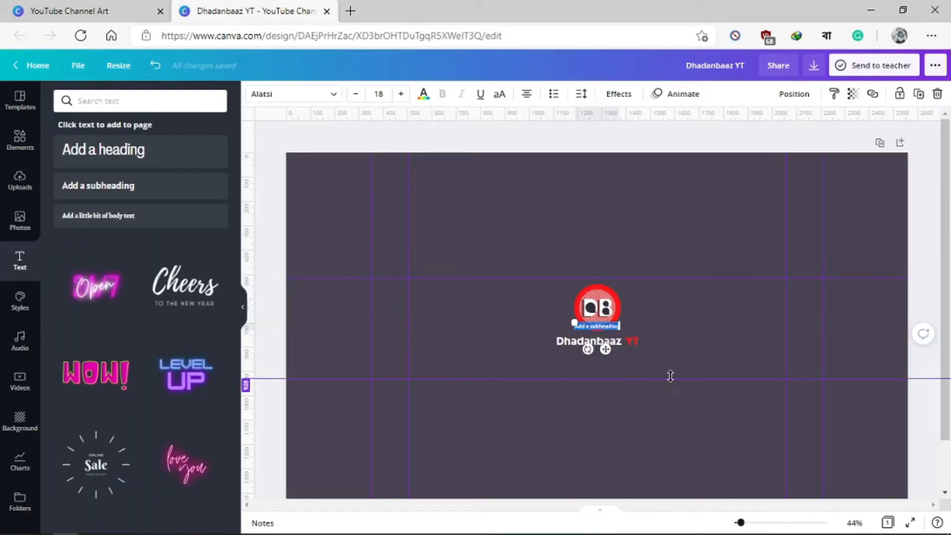
key("ctrl+v")
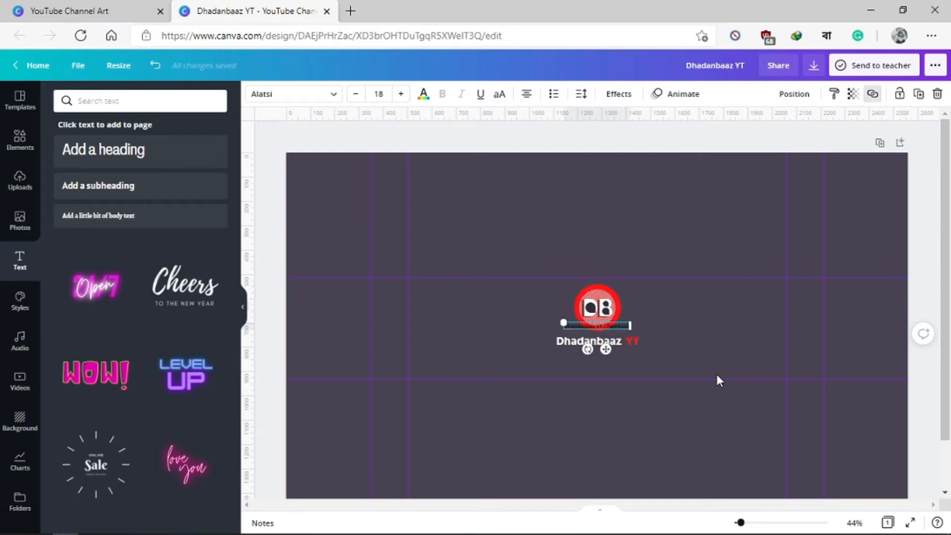
key("ctrl+a")
key("ctrl+z")
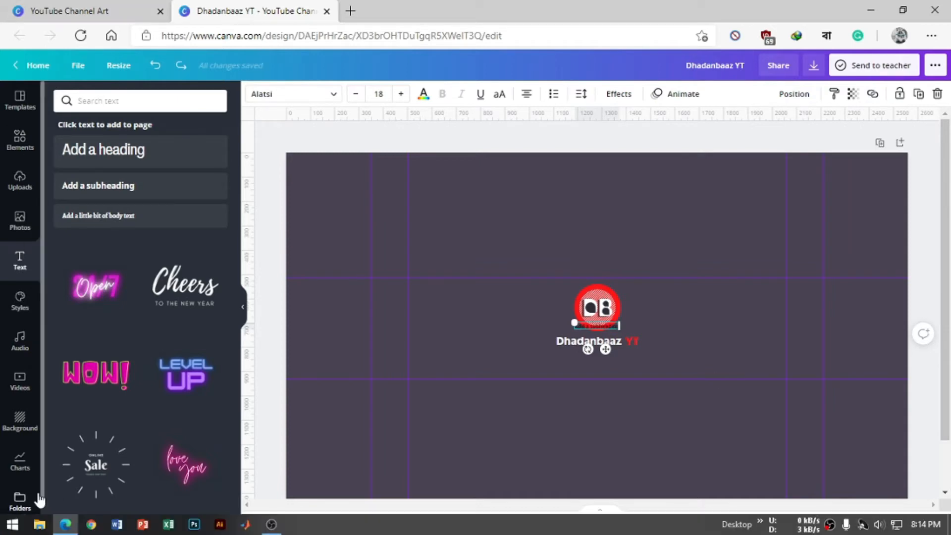
left_click(352, 11)
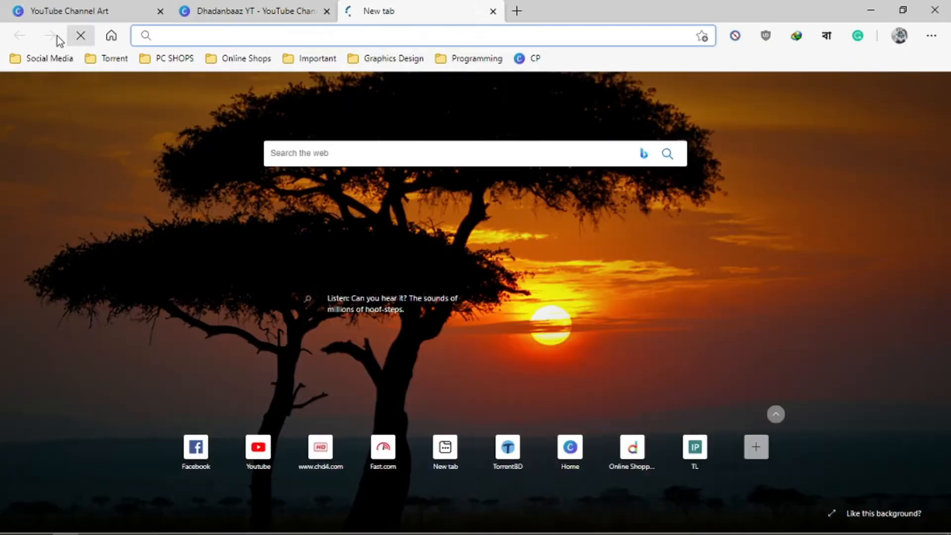
type("fast.com")
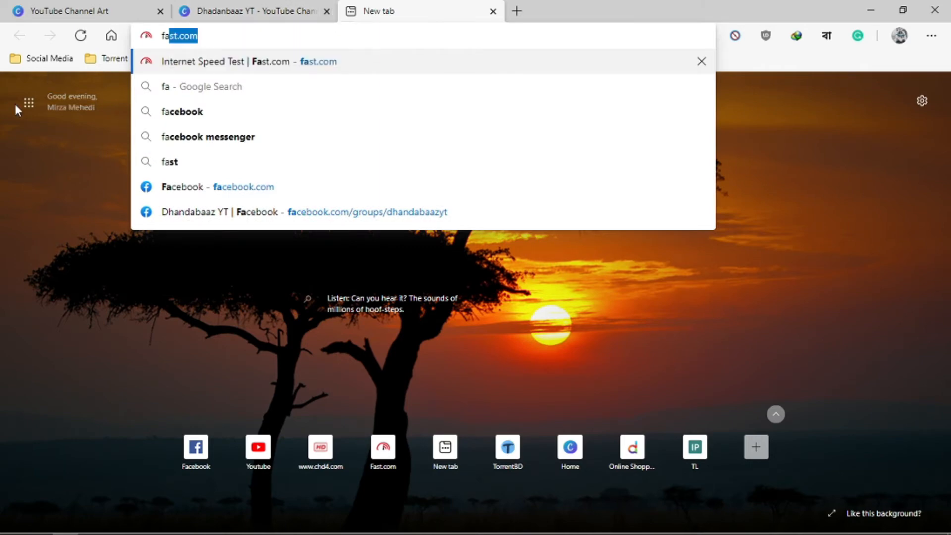
left_click(177, 186)
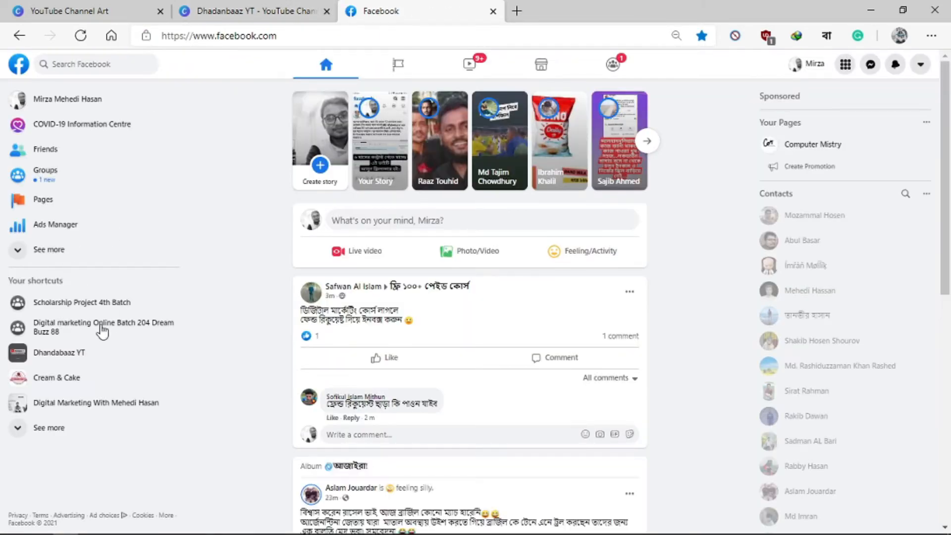
left_click(112, 342)
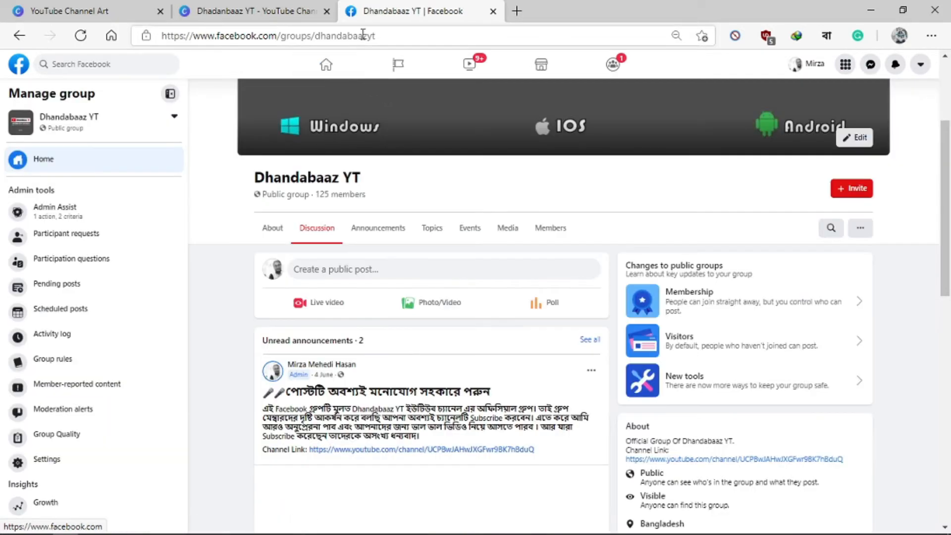
left_click(363, 34)
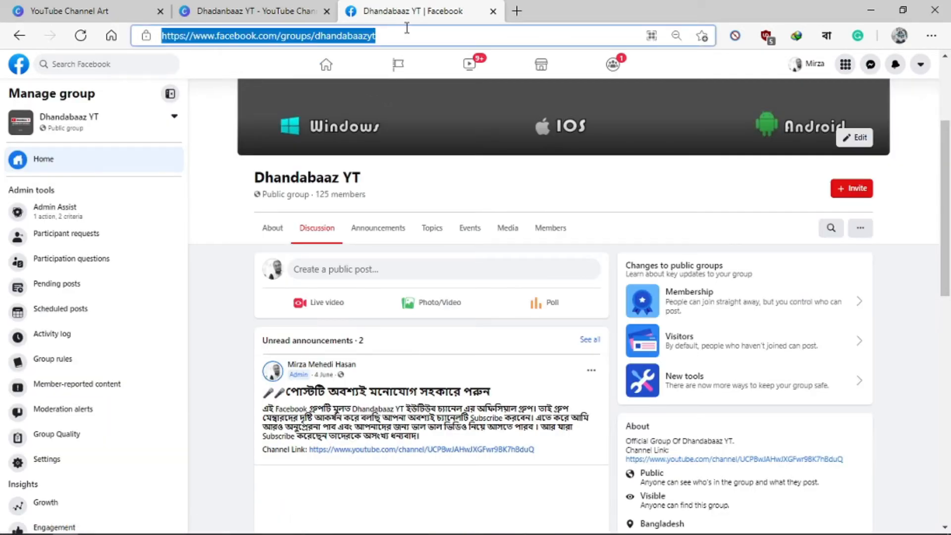
left_click(406, 28)
key("shift+Left")
key("shift+Left")
key("shift+Left")
key("shift+Left")
key("shift+Left")
key("shift+Left")
key("shift+Left")
key("shift+Left")
key("shift+Left")
key("shift+Left")
key("shift+Left")
key("shift+Left")
key("shift+Left")
key("shift+Left")
key("shift+Left")
key("shift+Left")
key("shift+Left")
key("shift+Left")
key("shift+Left")
key("shift+Left")
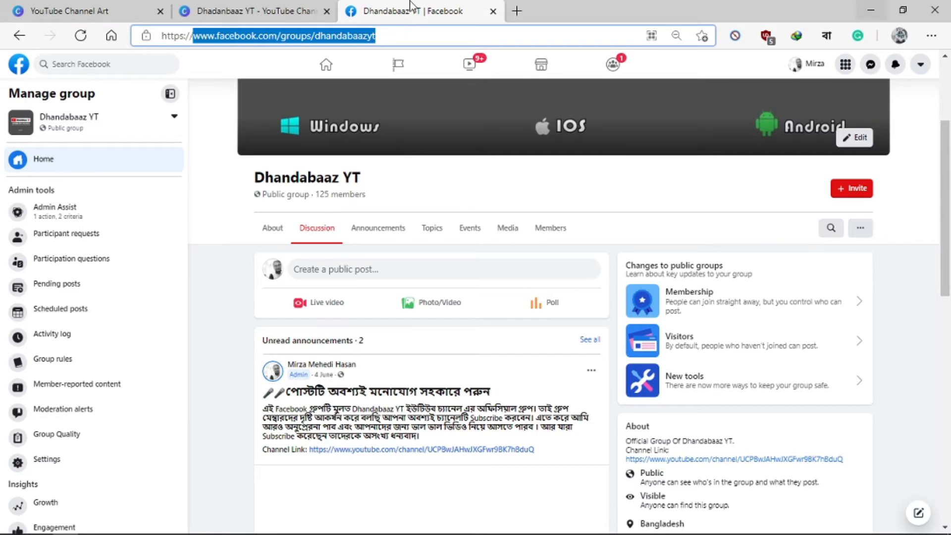
left_click(268, 8)
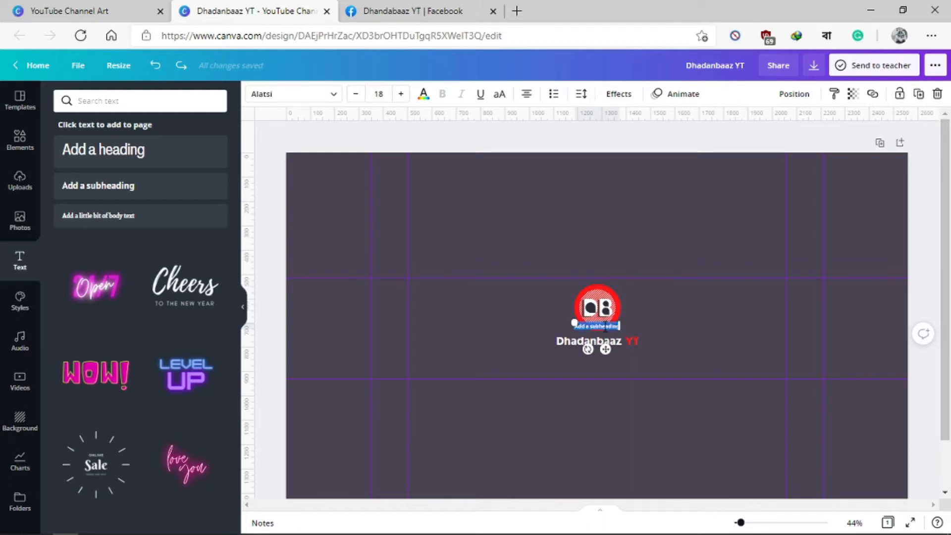
key("ctrl+v")
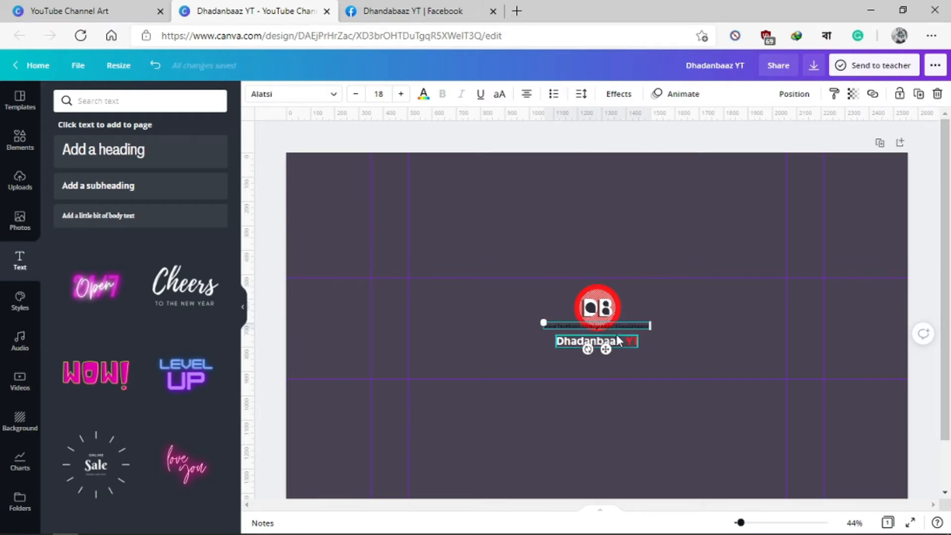
left_click(423, 94)
left_click(185, 151)
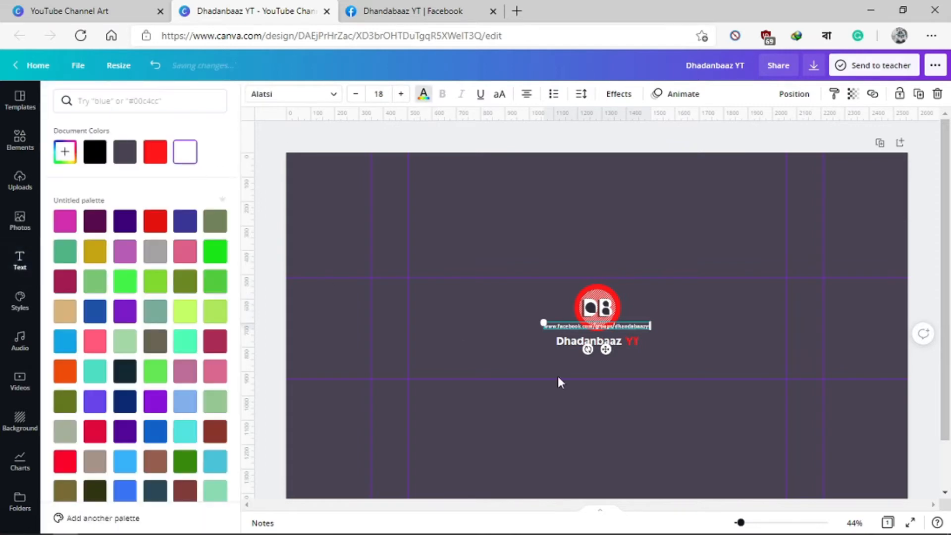
Step: Move the Facebook group link just below the "Dhadanbaaz YT" heading and align it to the horizontal centre of the page
mouse_move(606, 349)
left_mouse_down()
mouse_move(620, 383)
mouse_move(609, 376)
left_mouse_up()
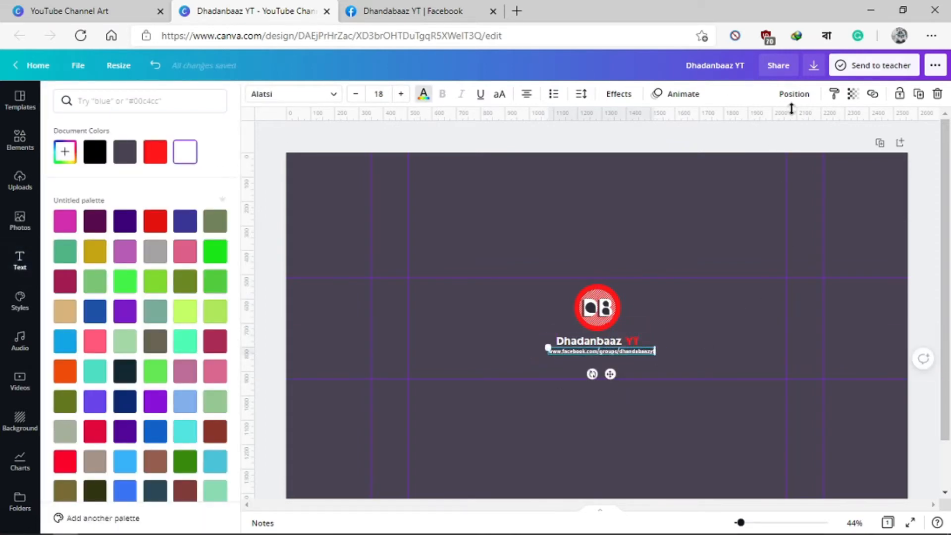
left_click(791, 93)
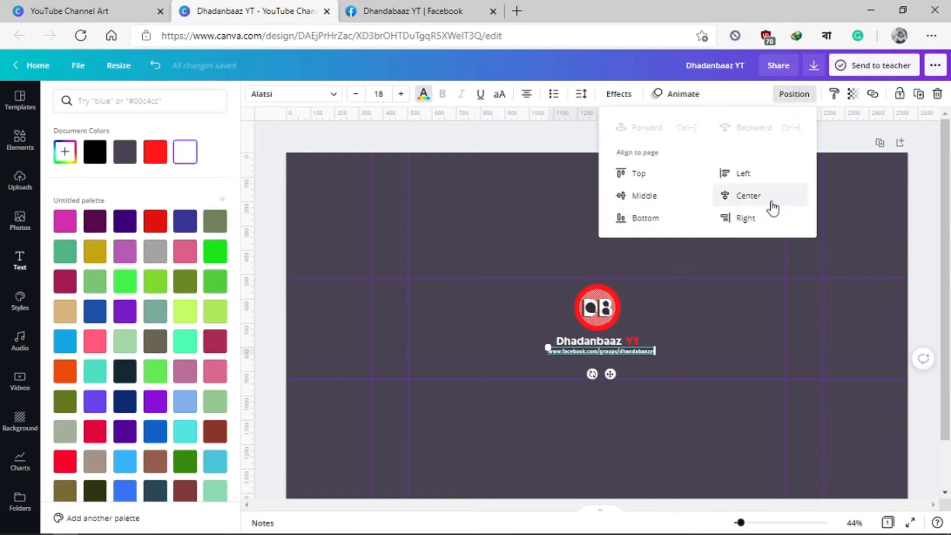
left_click(756, 197)
left_click(696, 335)
left_click(697, 336)
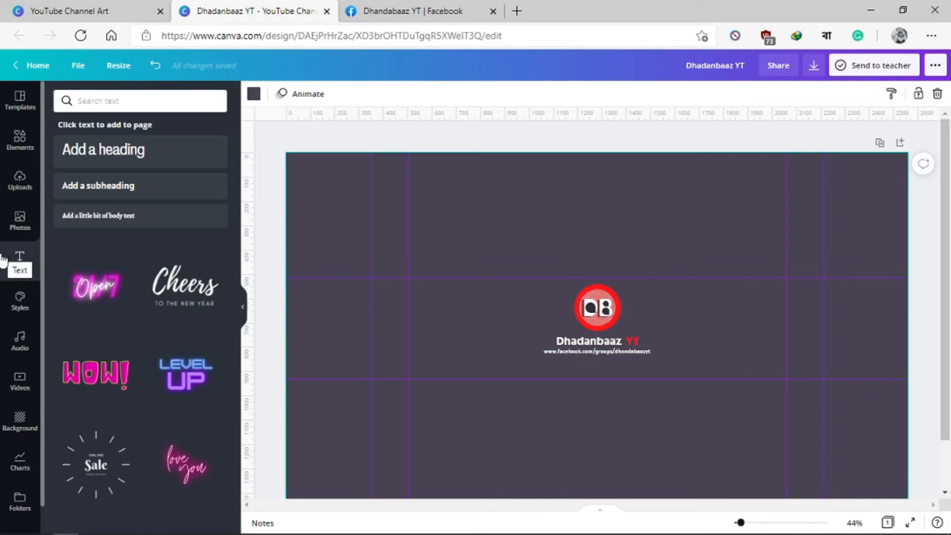
Step: Add a square shape and resize it into a thin full-width strip between the group link and the lower horizontal guide
left_click(20, 137)
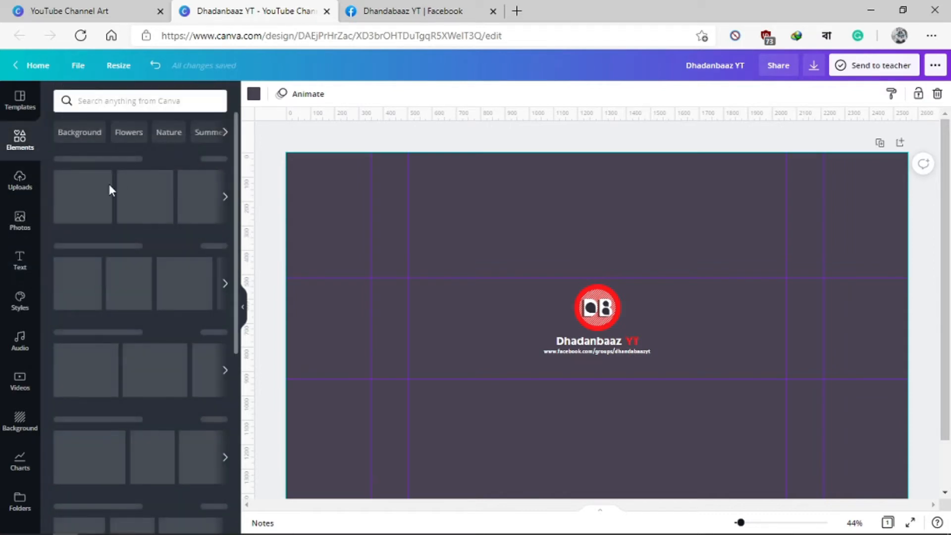
left_click_drag(104, 264, 329, 362)
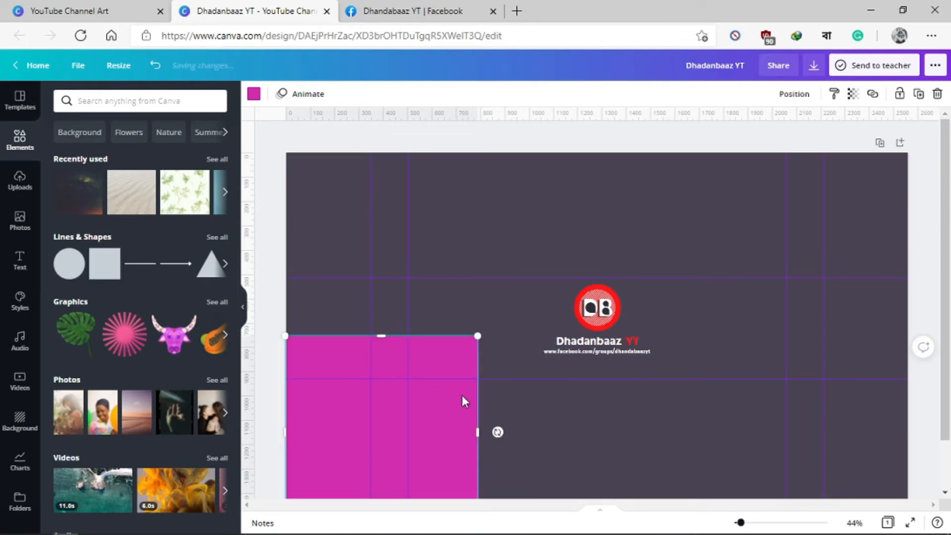
left_click_drag(381, 336, 336, 361)
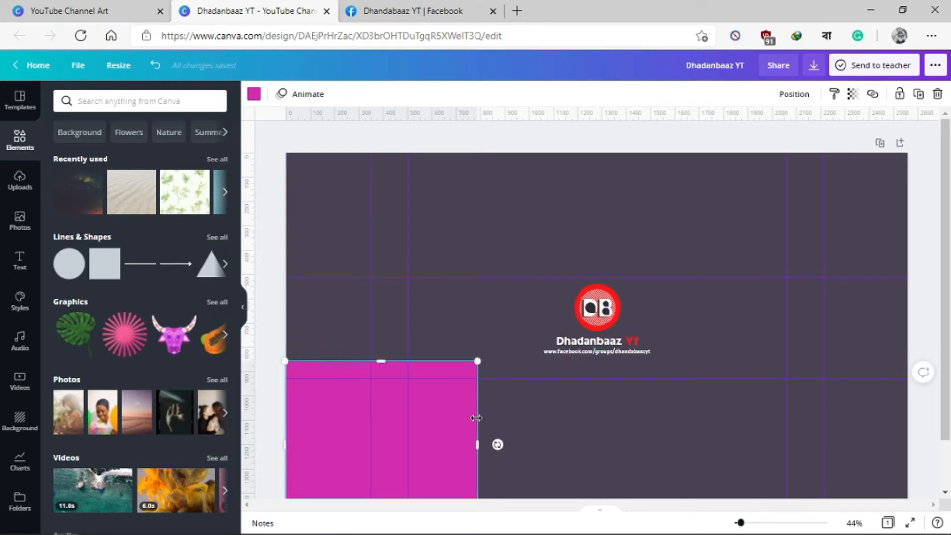
left_click_drag(476, 417, 908, 447)
scroll(911, 436, "down", 1)
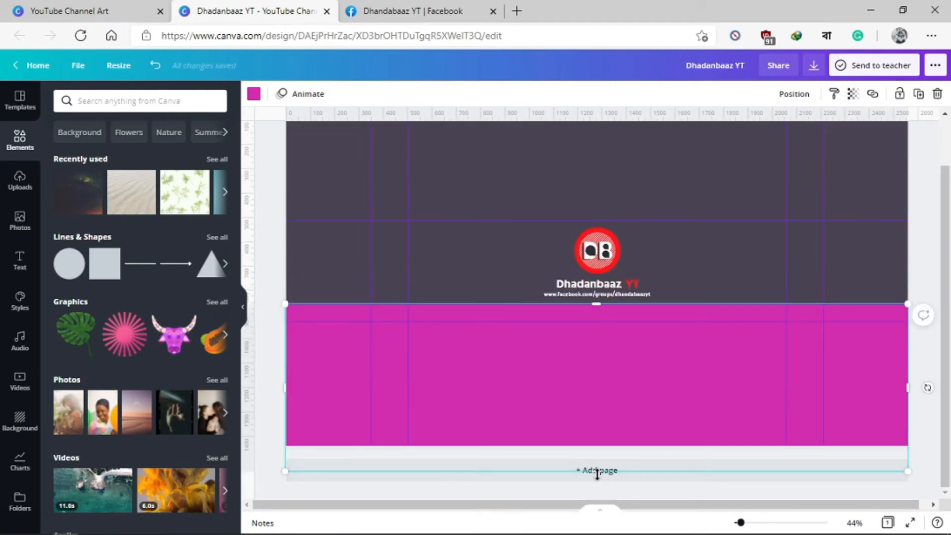
left_click_drag(597, 473, 703, 326)
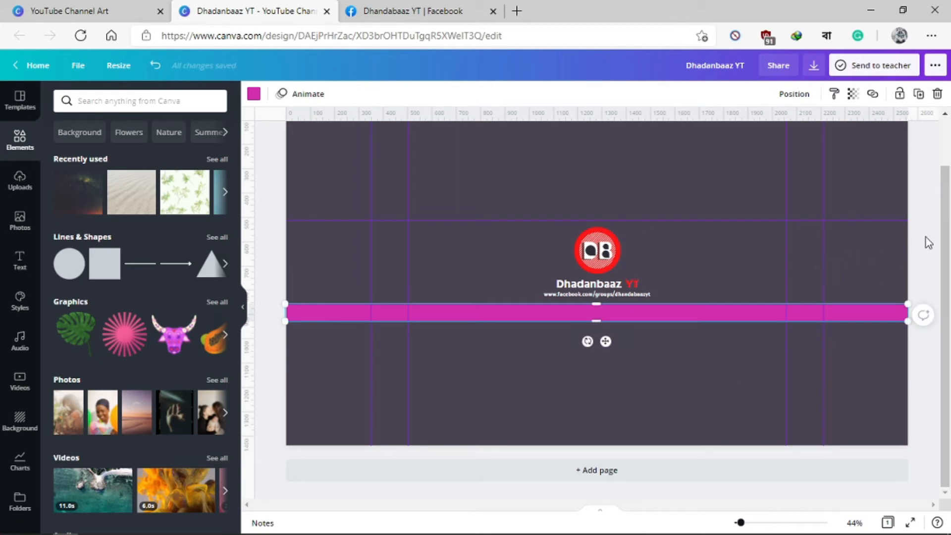
Step: Colour the full-width strip with the bright red from the document colours
left_click(253, 93)
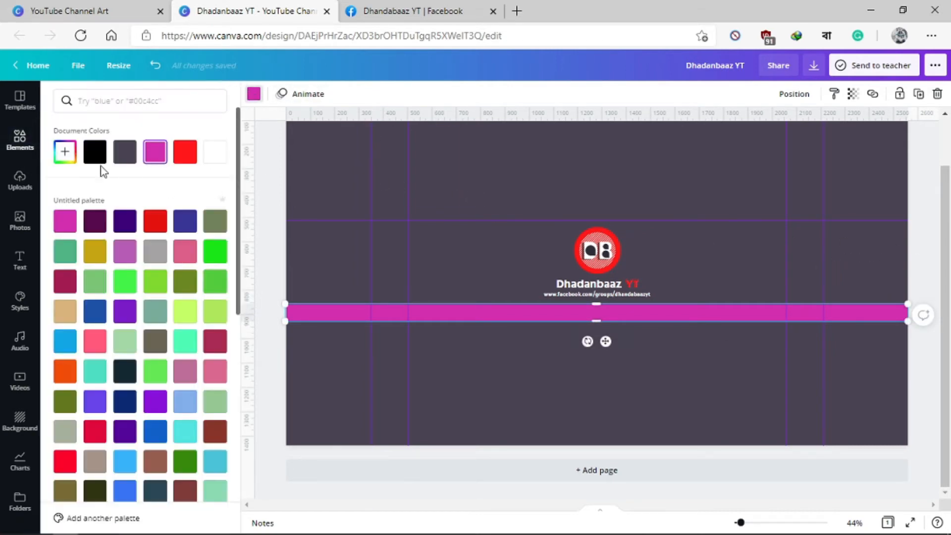
left_click(181, 160)
left_click(528, 182)
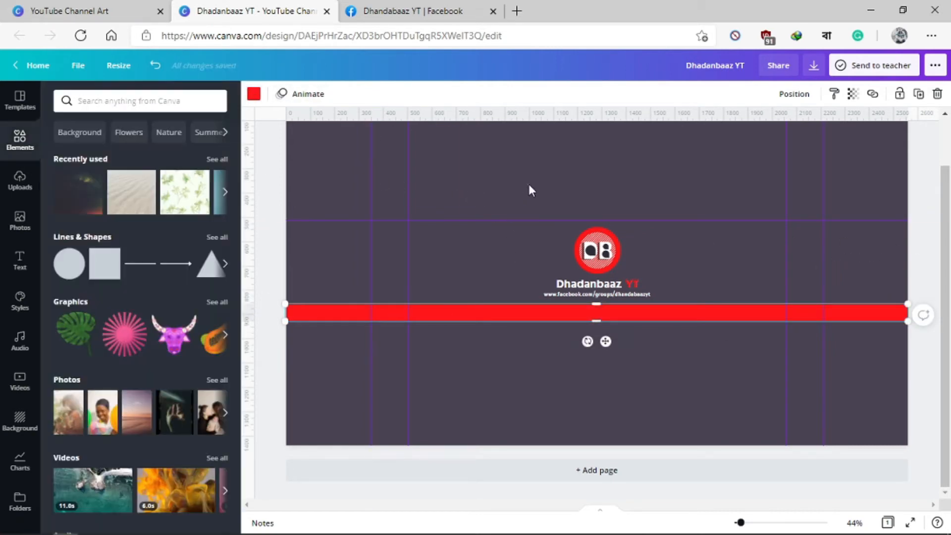
left_click(497, 383)
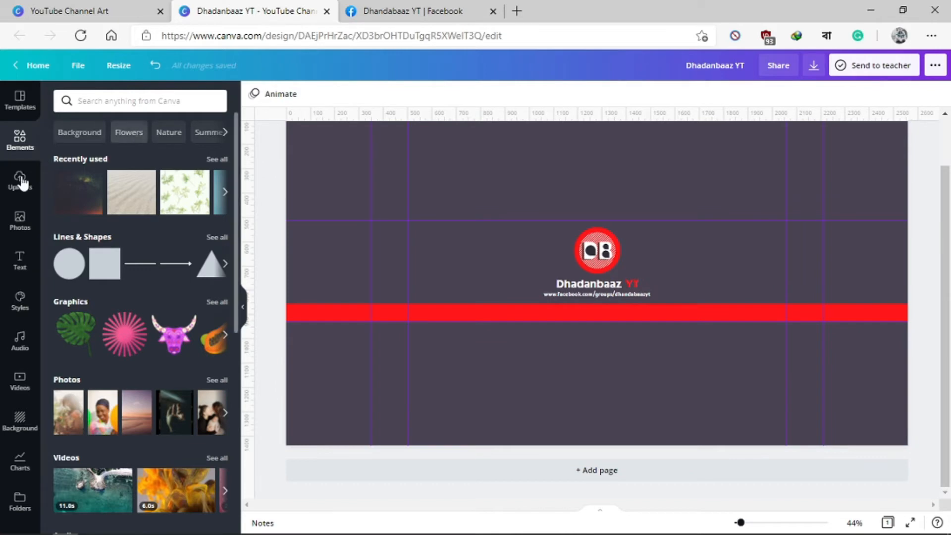
Step: Add a heading text box reading "New Videos Every Week"
left_click(22, 272)
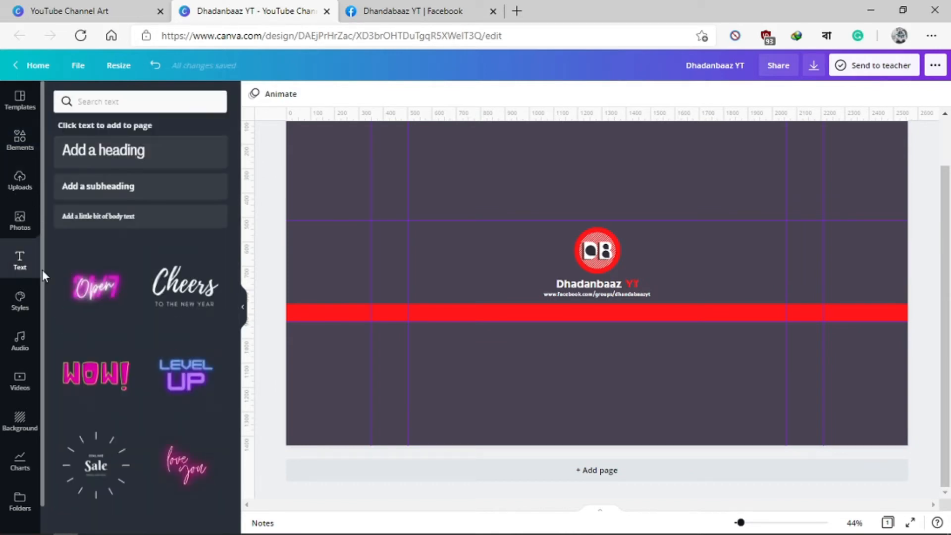
left_click(123, 156)
key("Delete")
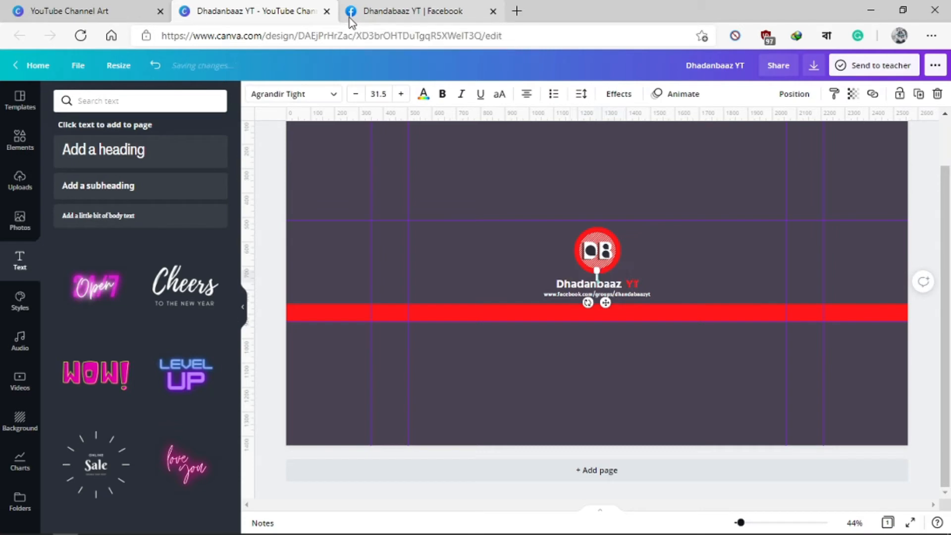
type("Ne")
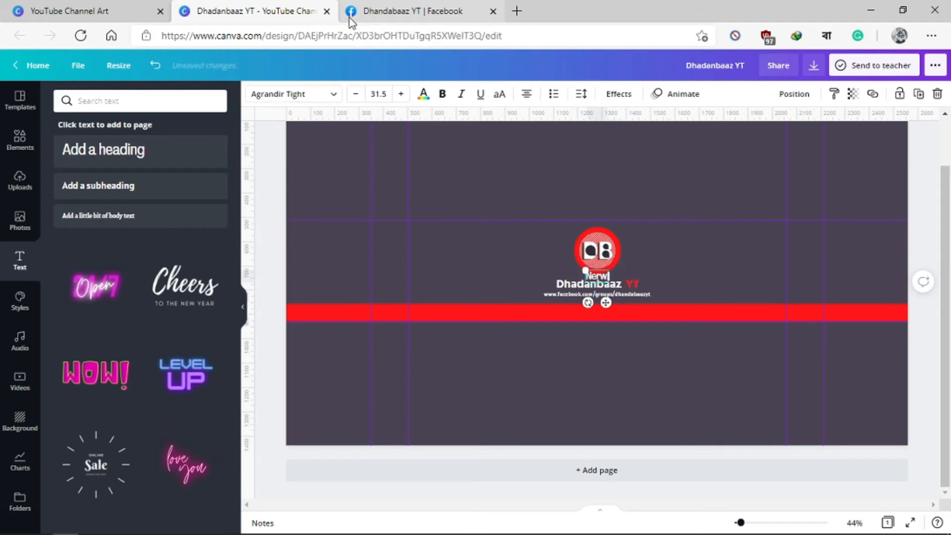
type("w Videos")
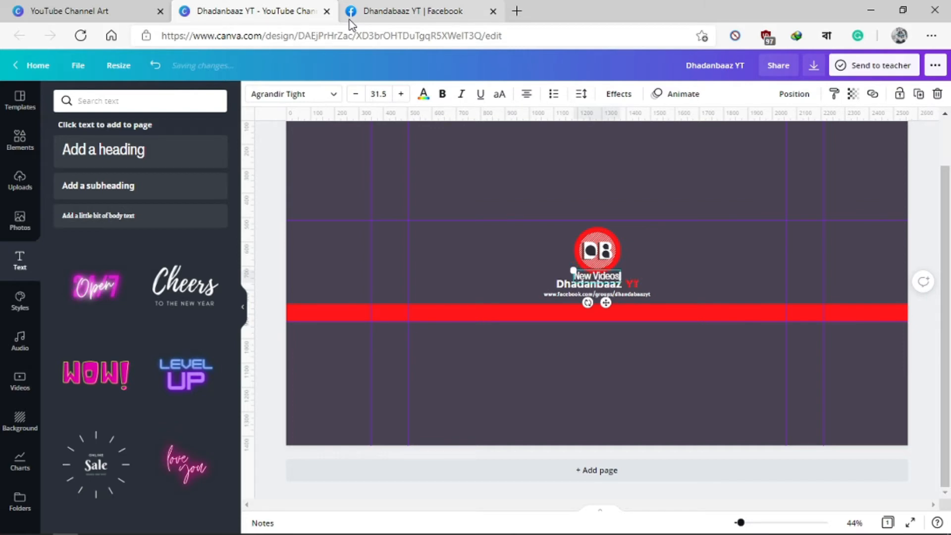
type(" Every")
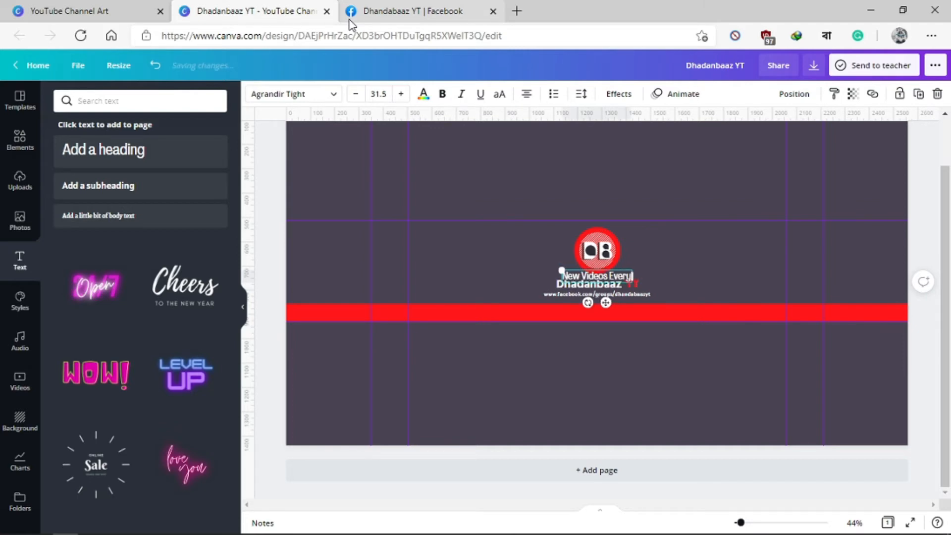
type(" Week")
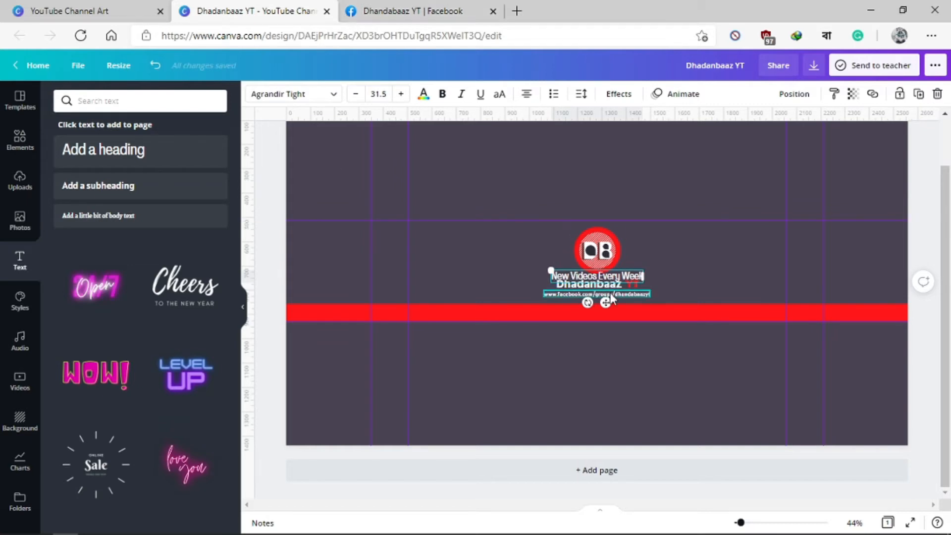
key("super")
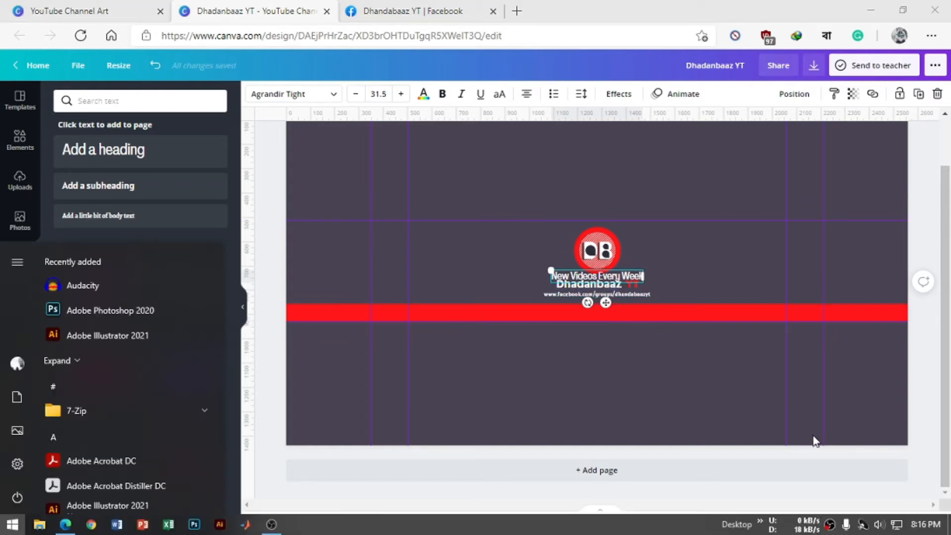
left_click(928, 340)
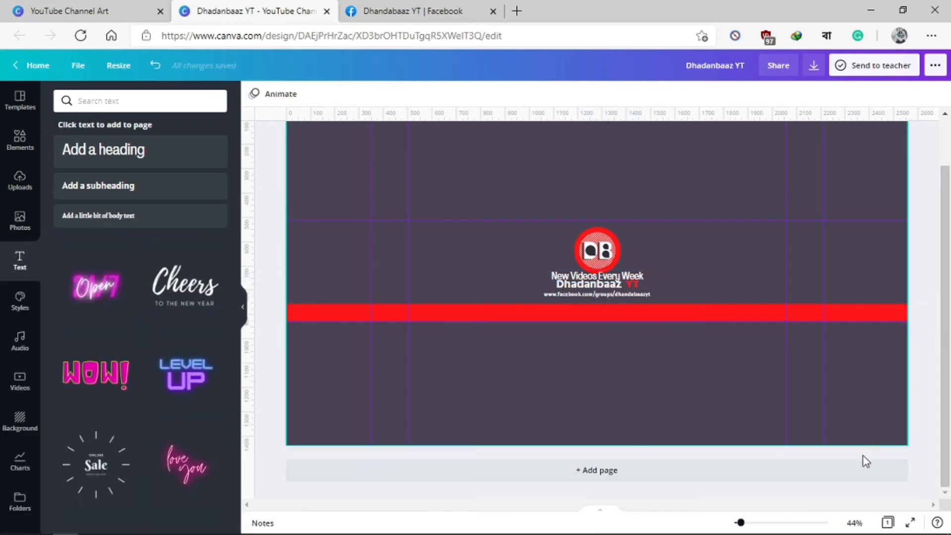
Step: Move "New Videos Every Week" onto the red strip beside the inner left guide and nudge it slightly down within the strip
left_click_drag(584, 273, 450, 310)
left_click(455, 283)
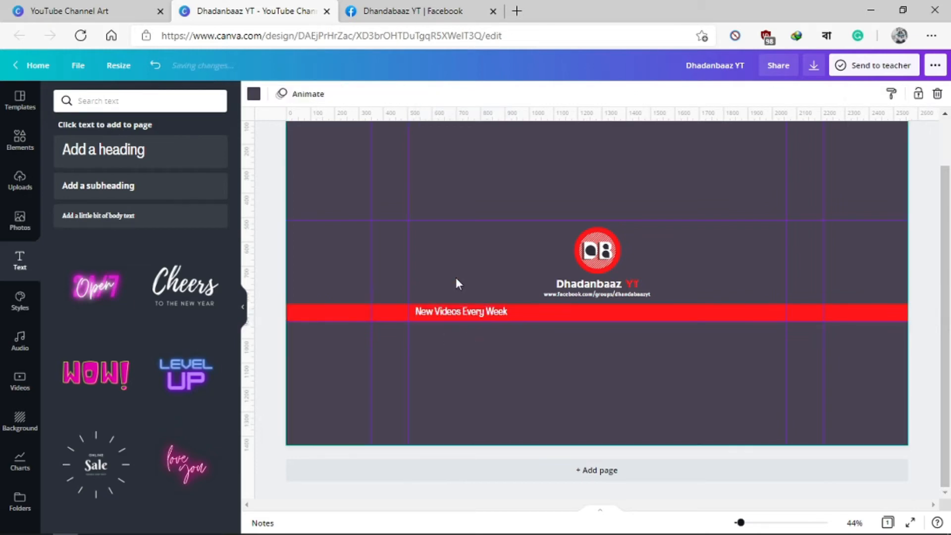
left_click(437, 313)
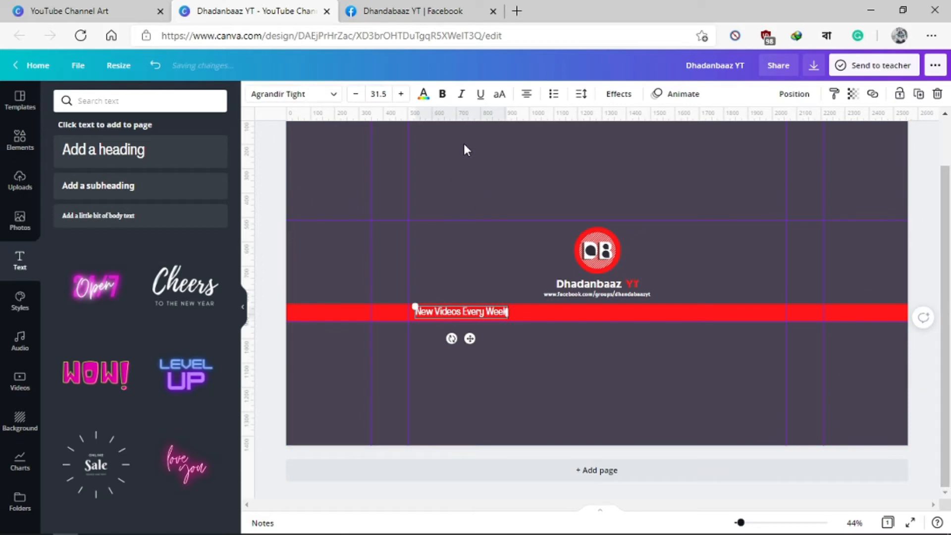
key("Down")
key("Down")
key("Down")
key("Down")
key("Down")
key("Down")
key("Down")
key("Down")
key("Down")
key("Down")
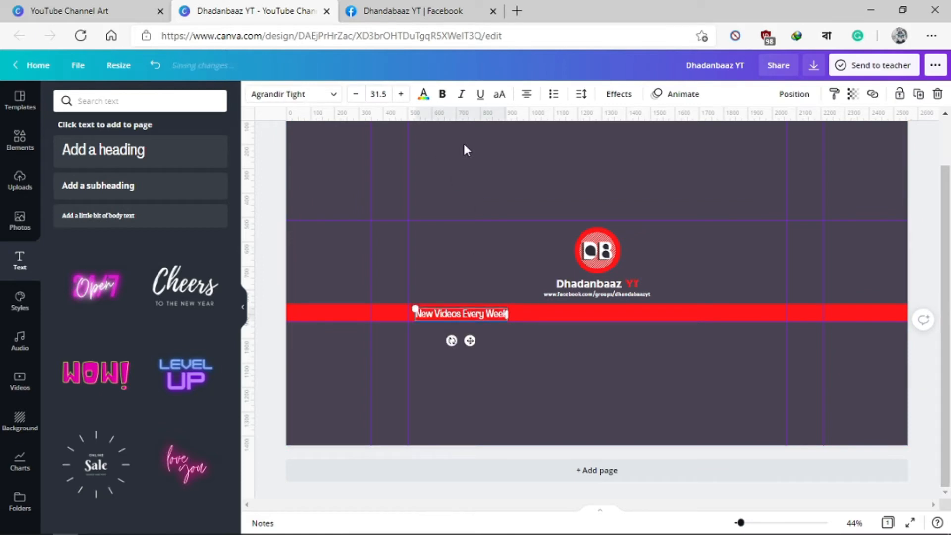
left_click(464, 149)
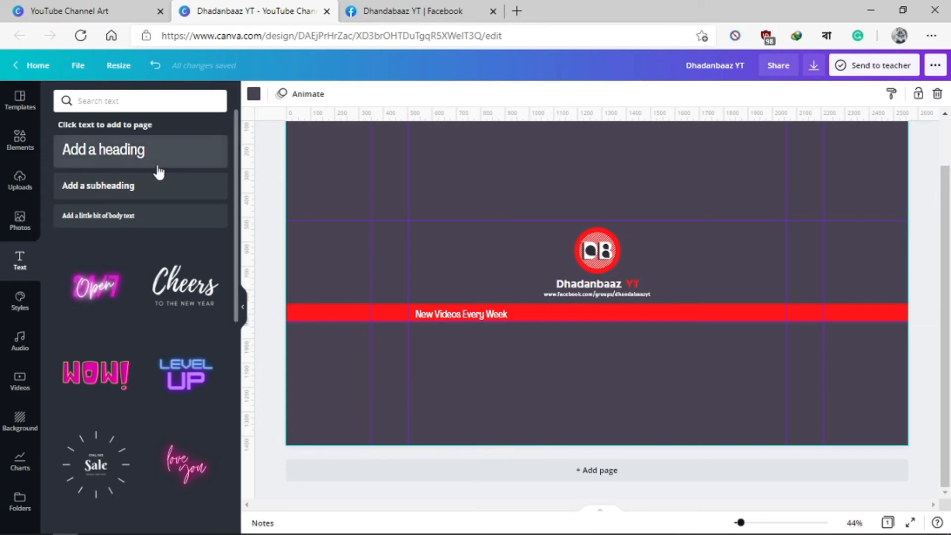
Step: Add a heading text box reading "Like | Comment | Share | Subscribe"
left_click(128, 158)
key("BackSpace")
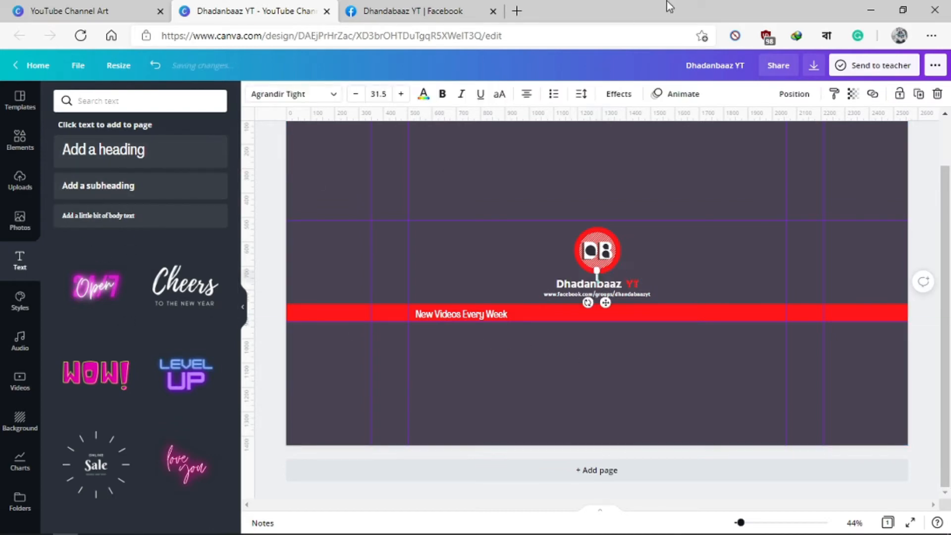
type("LIK")
key("BackSpace")
key("BackSpace")
type("ike")
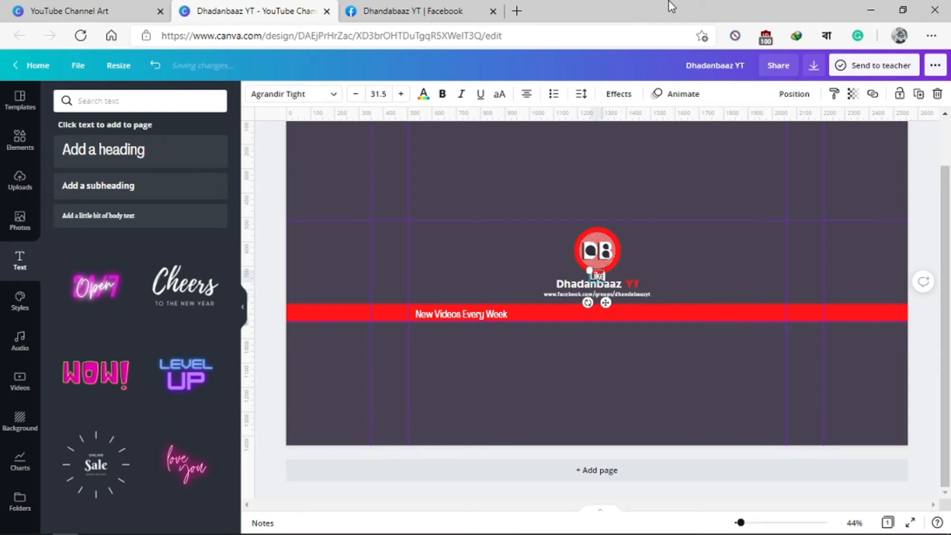
type(" | COmm")
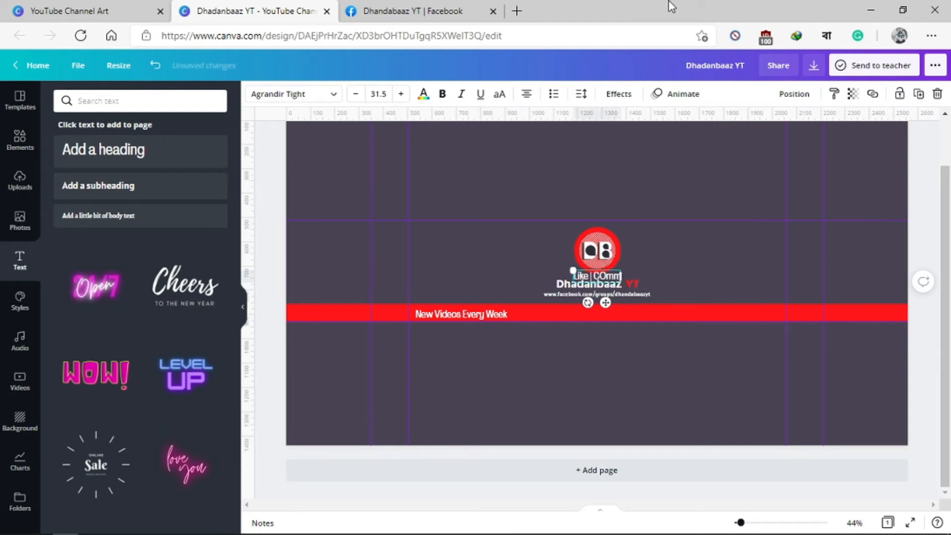
key("BackSpace")
key("BackSpace")
key("BackSpace")
key("BackSpace")
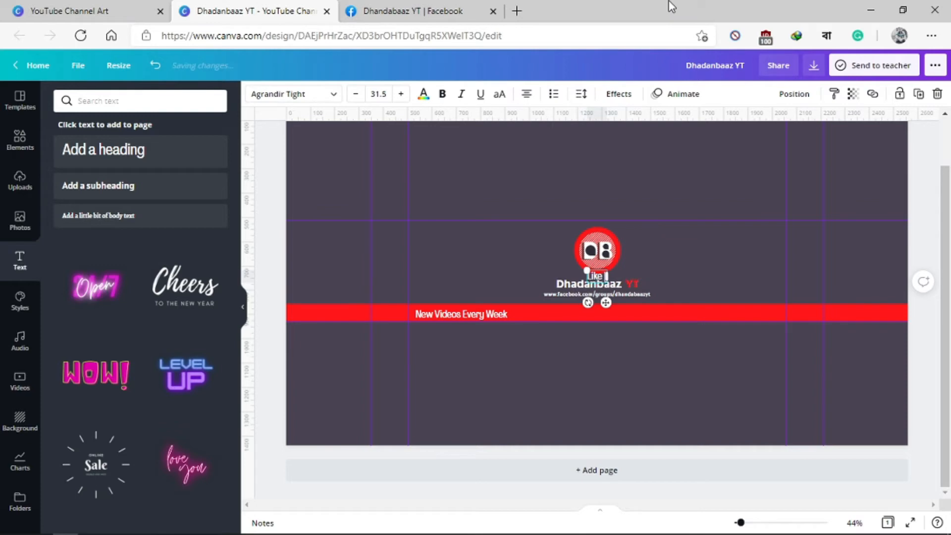
type("Commen")
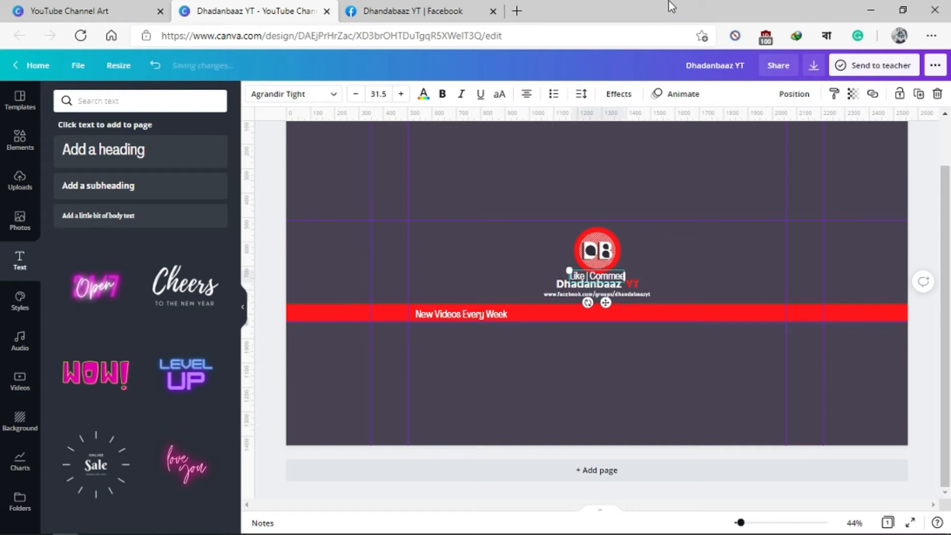
type("t")
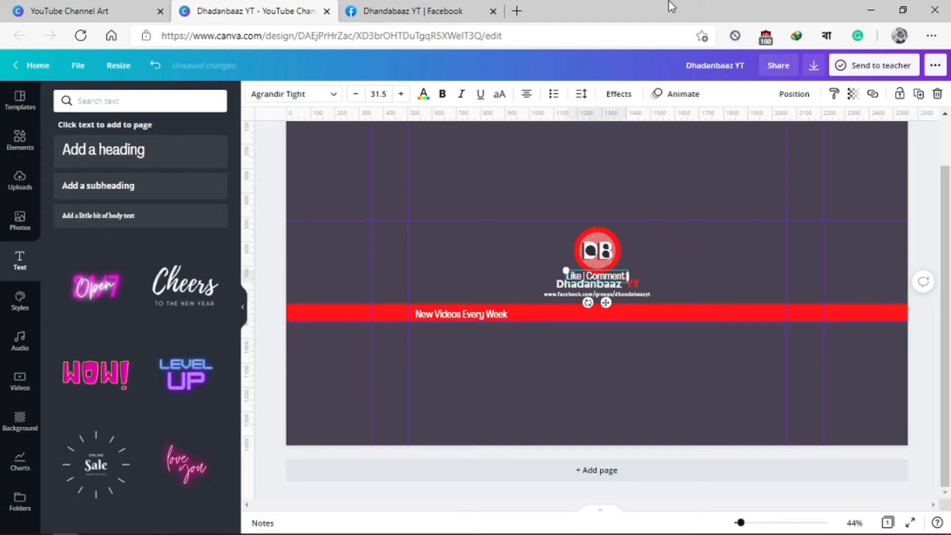
type(" | Share |")
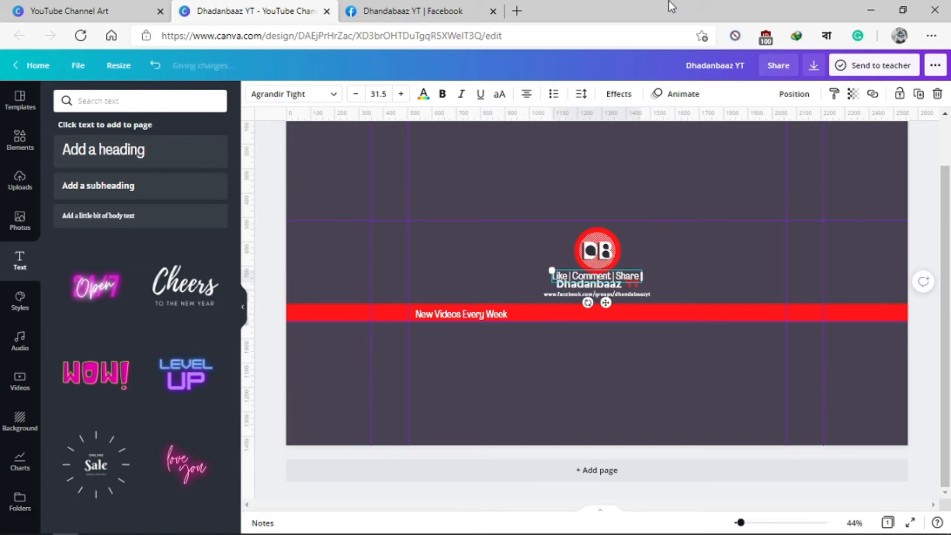
type(" Sub")
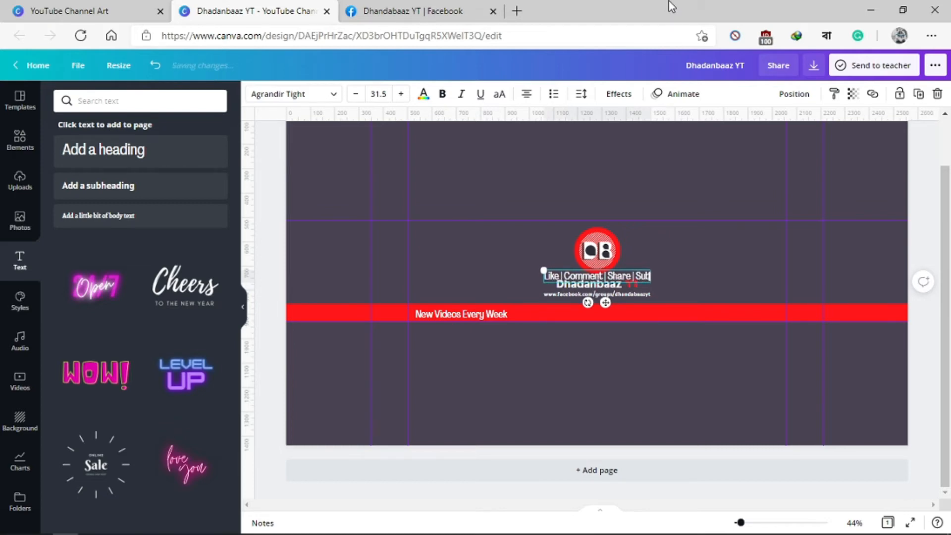
type("scribe")
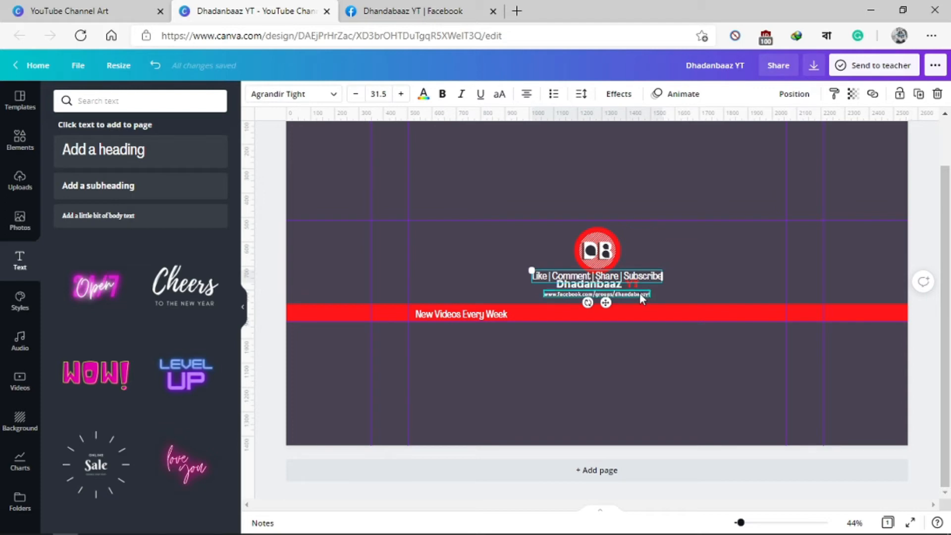
Step: Move "Like | Comment | Share | Subscribe" onto the red strip beside the inner right guide and nudge it down level with the other tagline
left_click_drag(605, 302, 719, 337)
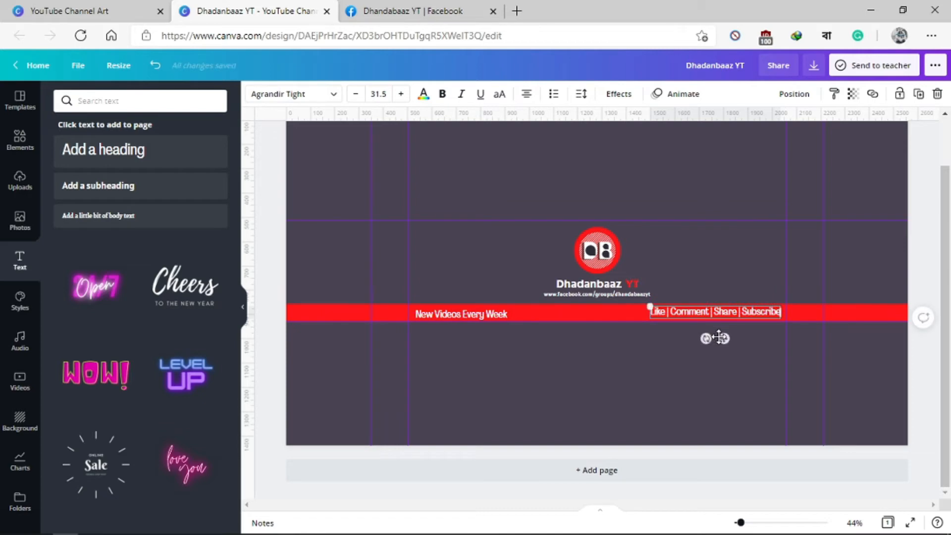
left_click(723, 272)
left_click(723, 311)
key("Down")
key("Down")
key("Down")
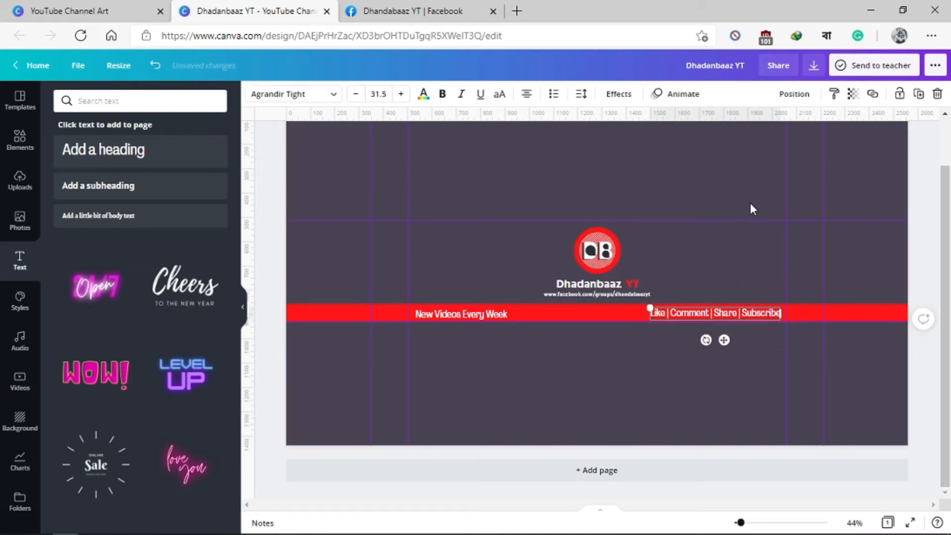
key("Down")
key("Down")
key("Down")
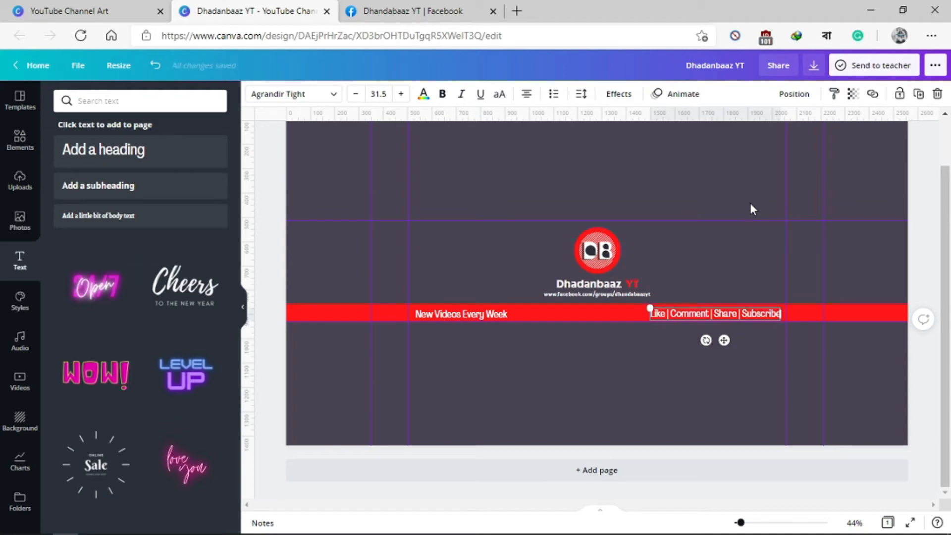
left_click(758, 240)
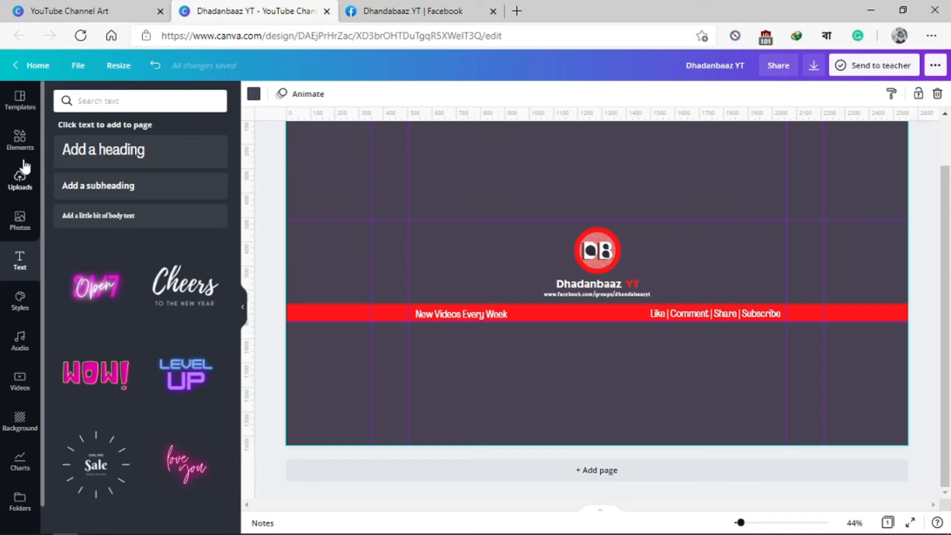
Step: Search the backgrounds for "stars"
left_click(15, 425)
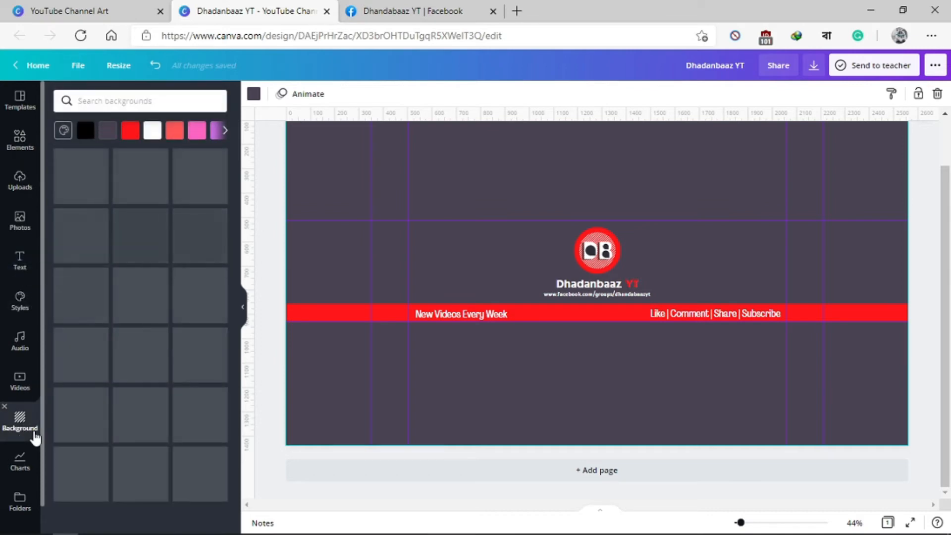
left_click(158, 108)
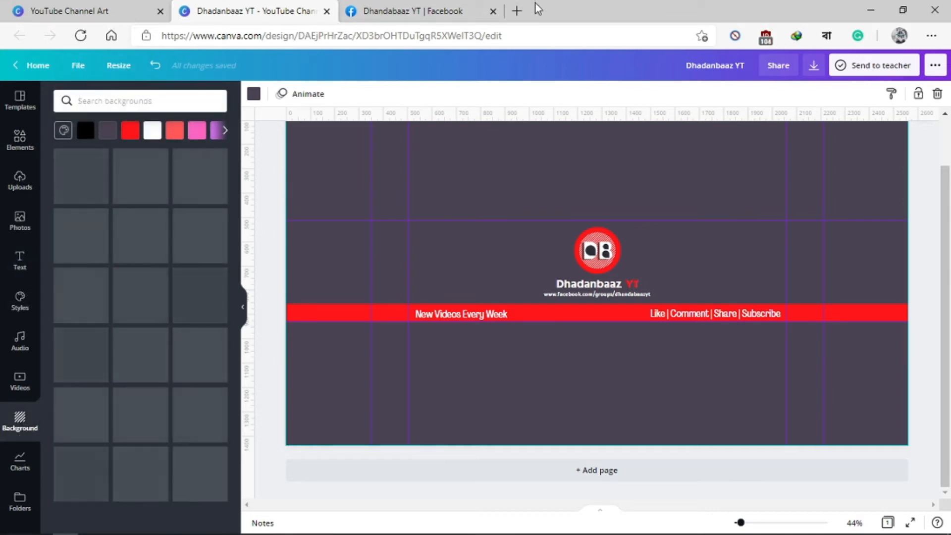
type("stars")
key("Return")
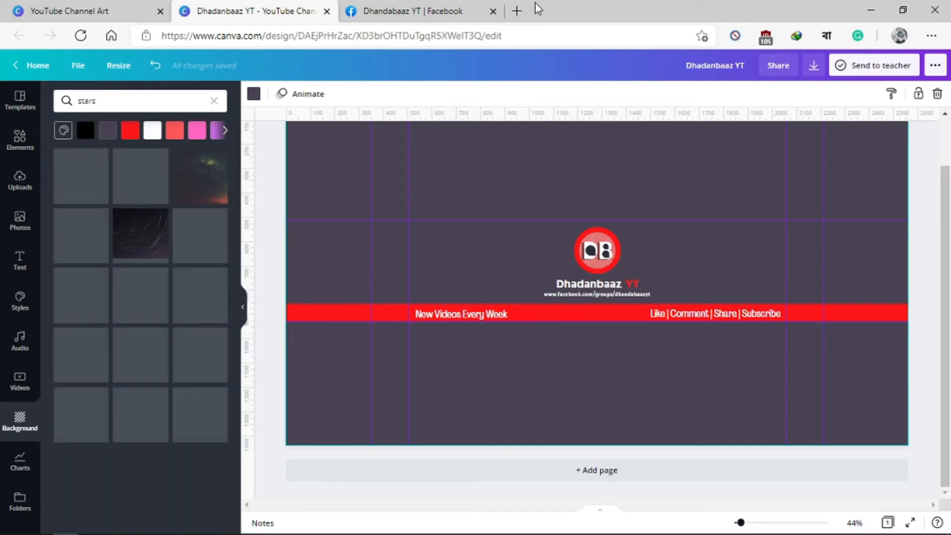
Step: Try the blue shooting-star background, undo it, and apply the dark starry sky that fades to a pale horizon
left_click_drag(64, 184, 304, 159)
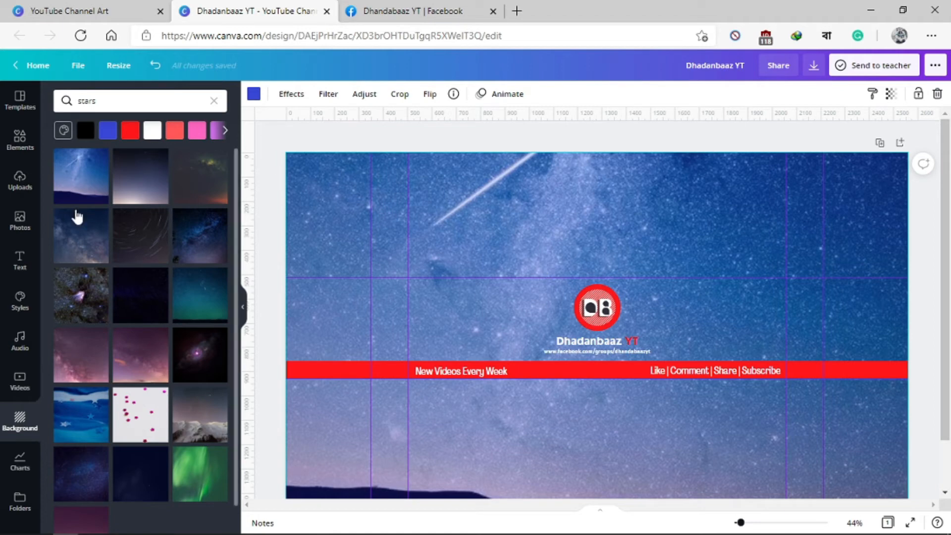
key("ctrl+z")
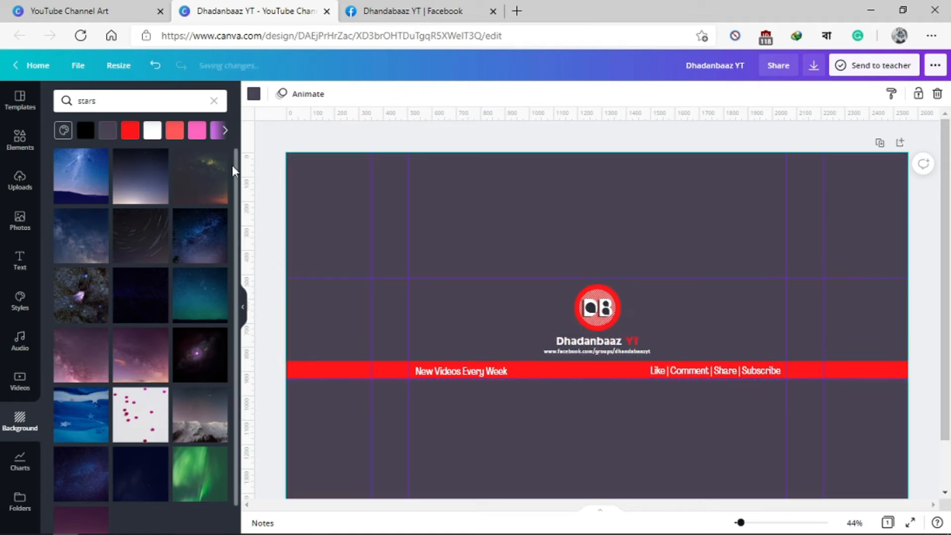
left_click_drag(151, 176, 315, 186)
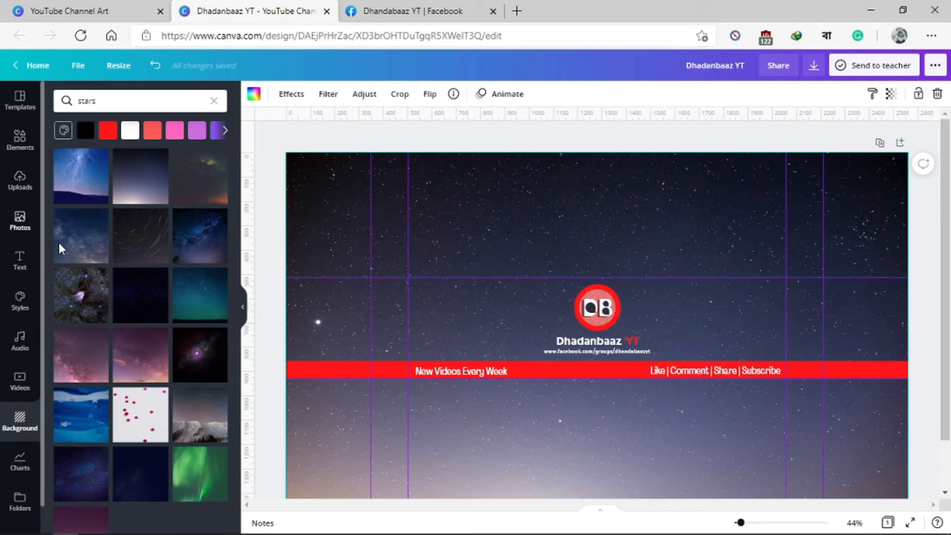
Step: Add a heading text box reading "Find US" on two lines
left_click(19, 260)
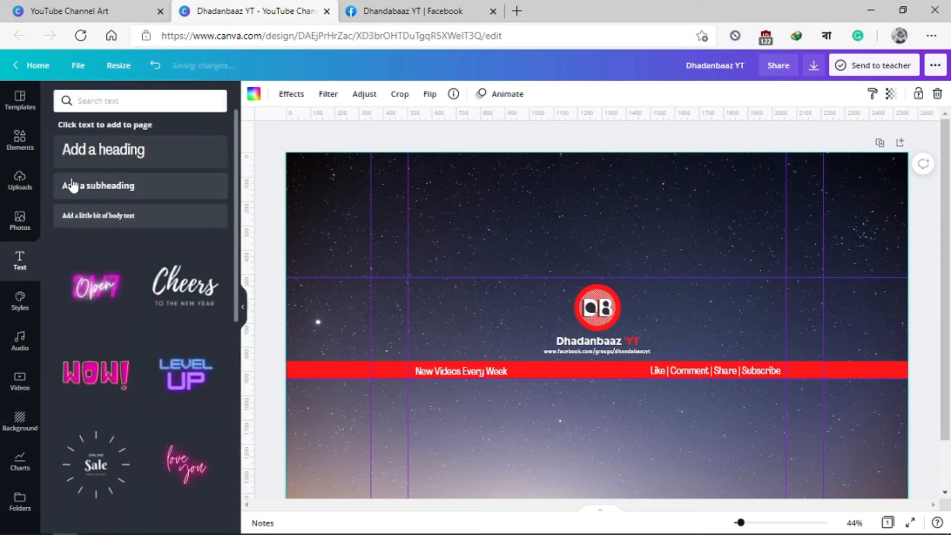
left_click(123, 151)
key("Delete")
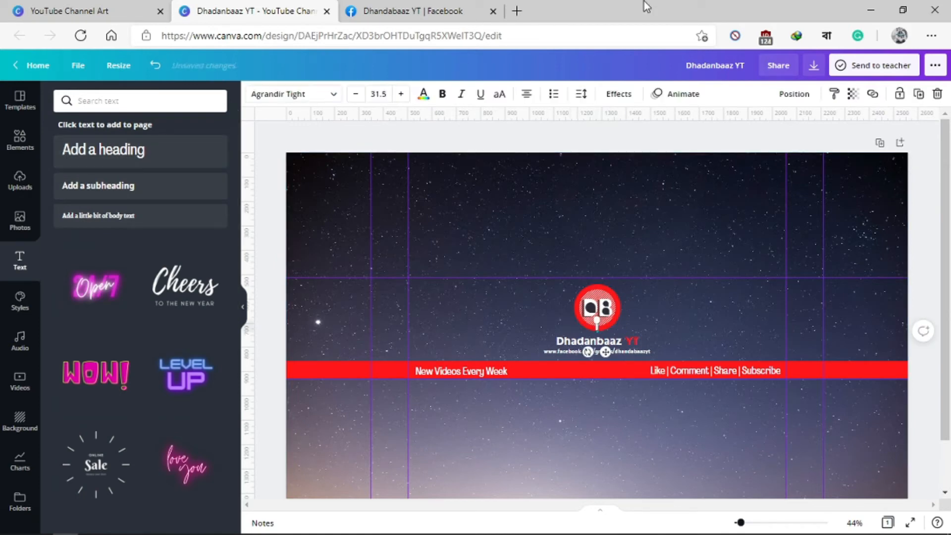
type("Find")
key("Return")
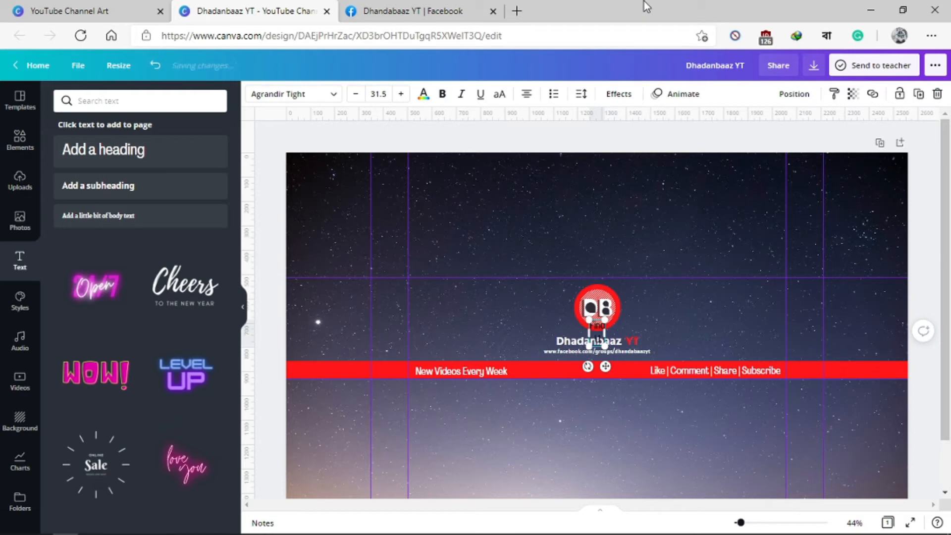
Step: Make the "Find US" text bold and white and place it above the red strip between the two right-hand vertical guides
key("ctrl+a")
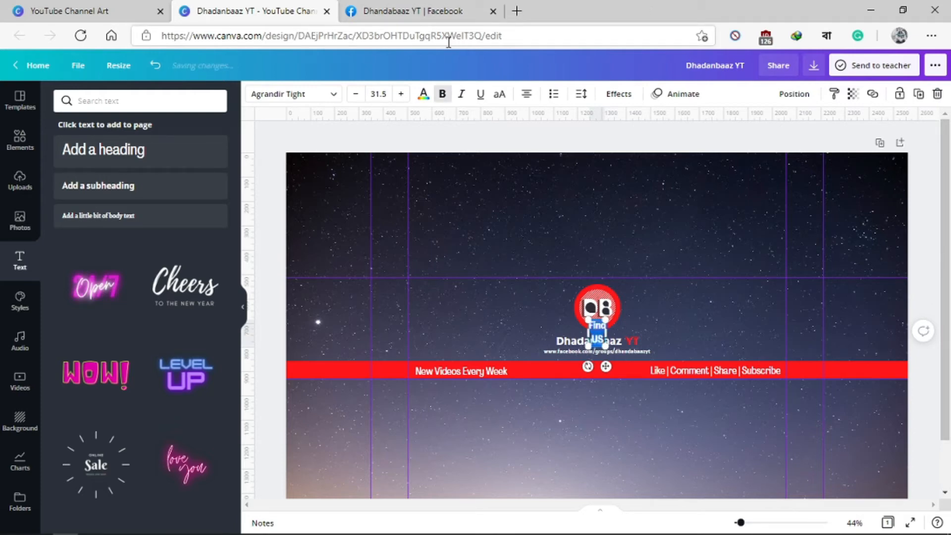
left_click(424, 95)
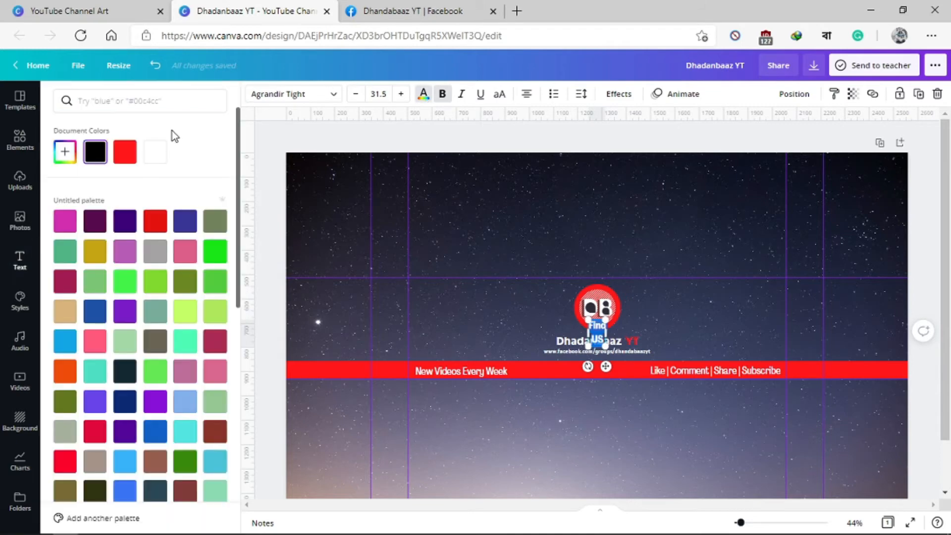
left_click(155, 156)
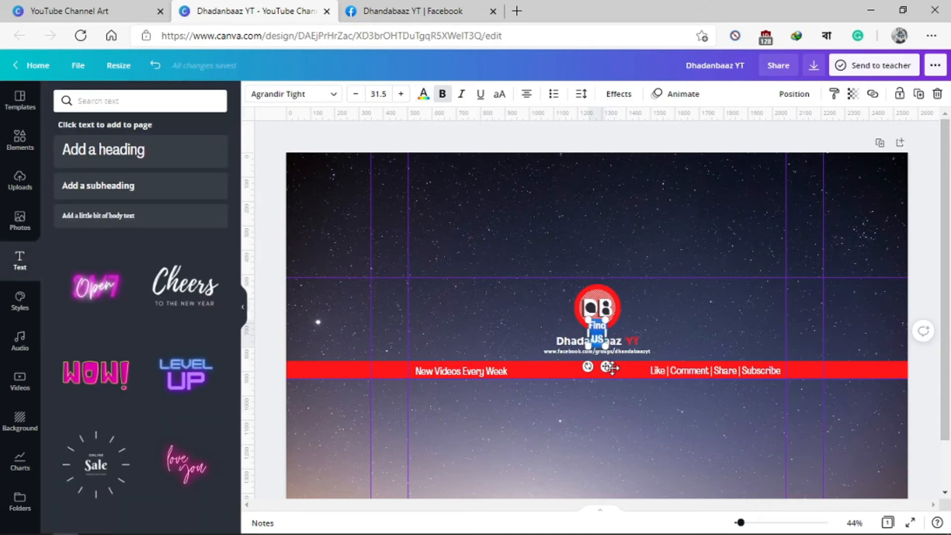
left_click_drag(610, 367, 818, 340)
left_click(864, 307)
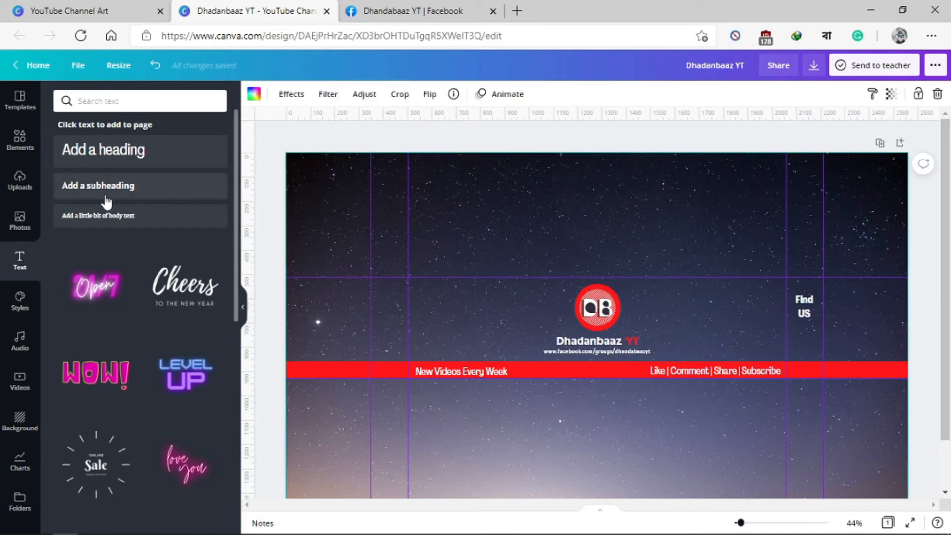
Step: Search the elements for "arrow" and add the thick white curved arrow pointing down-left as a small graphic below the red strip
left_click(25, 141)
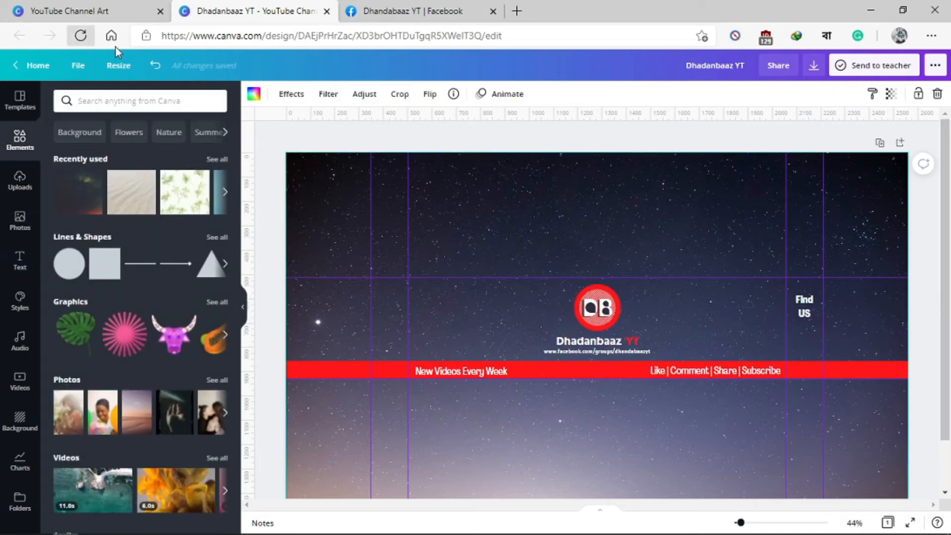
left_click(125, 99)
type("arrow")
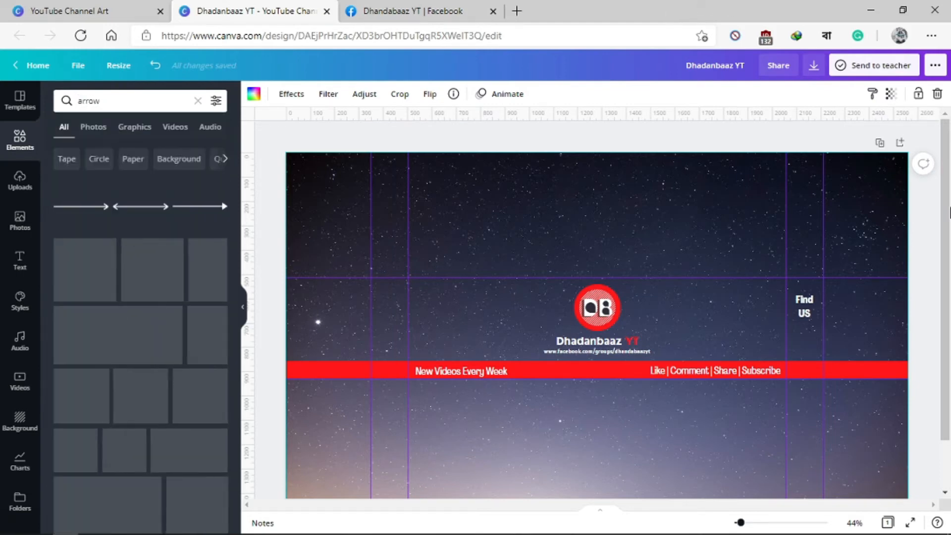
scroll(185, 312, "down", 3)
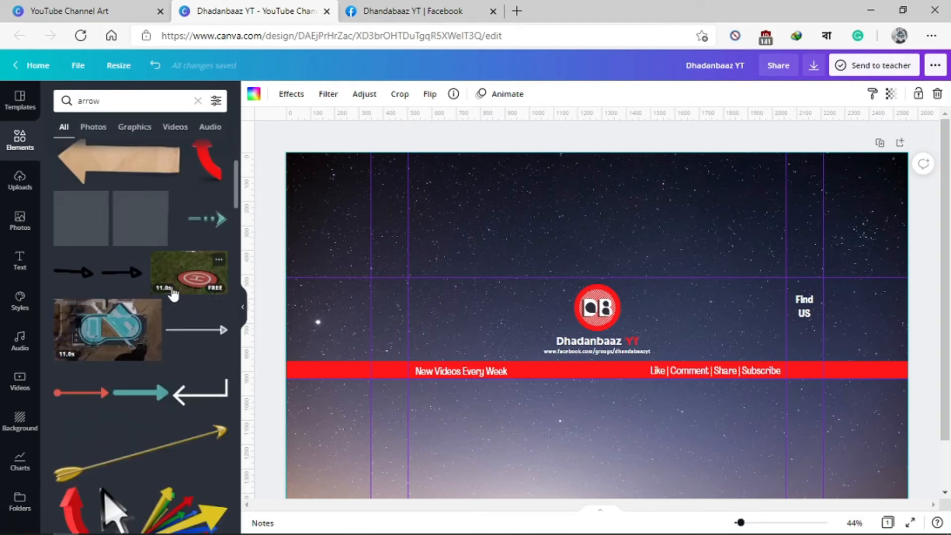
scroll(170, 283, "down", 5)
scroll(113, 318, "down", 20)
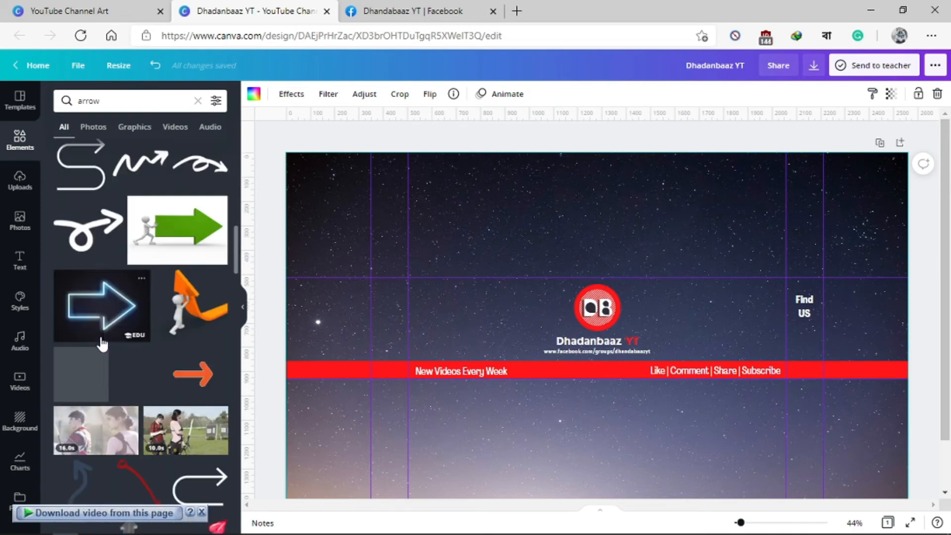
scroll(92, 352, "down", 5)
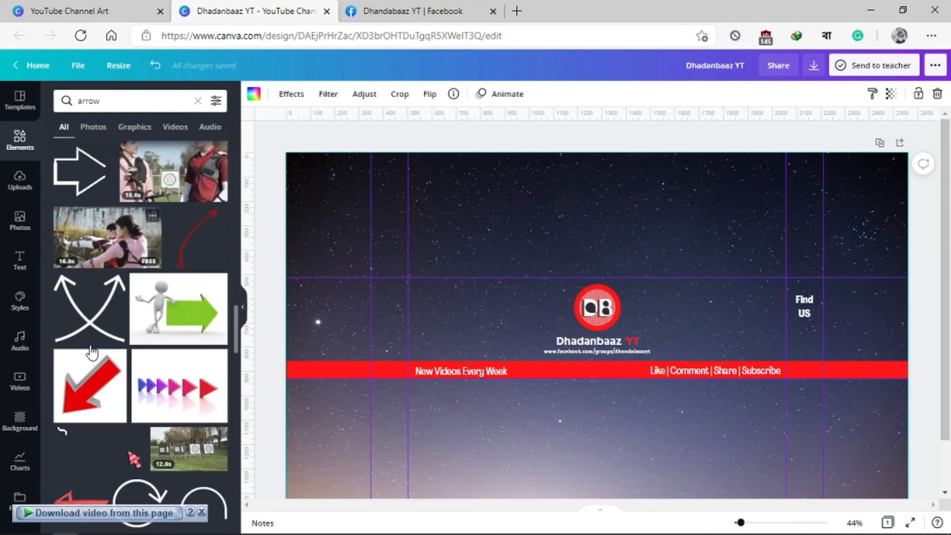
left_click_drag(119, 400, 699, 358)
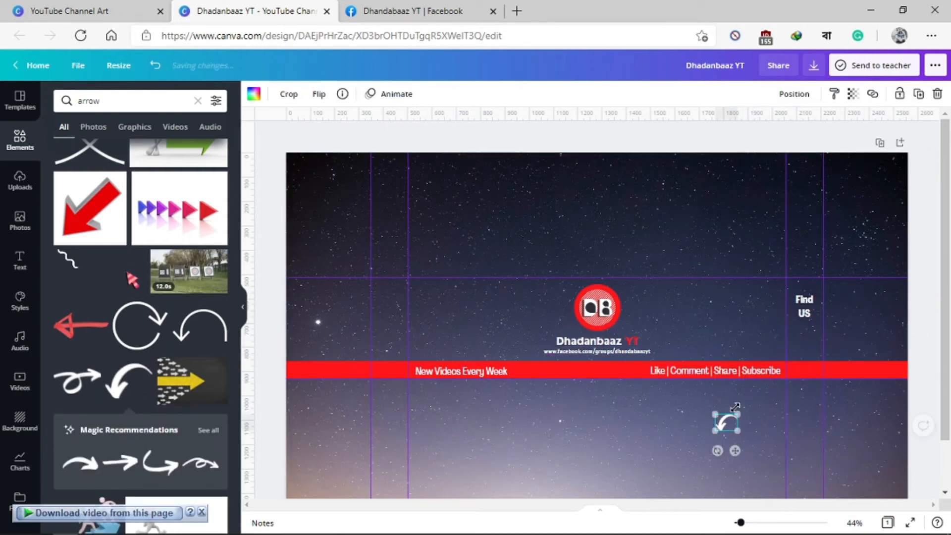
Step: Move the small curved arrow directly beneath "Find US", just above the red strip
left_click_drag(735, 450, 813, 367)
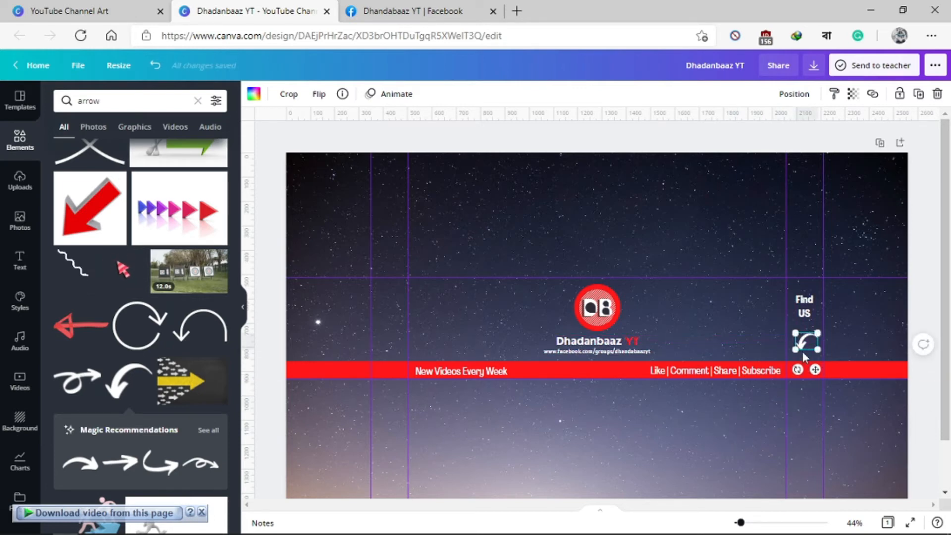
left_click(839, 318)
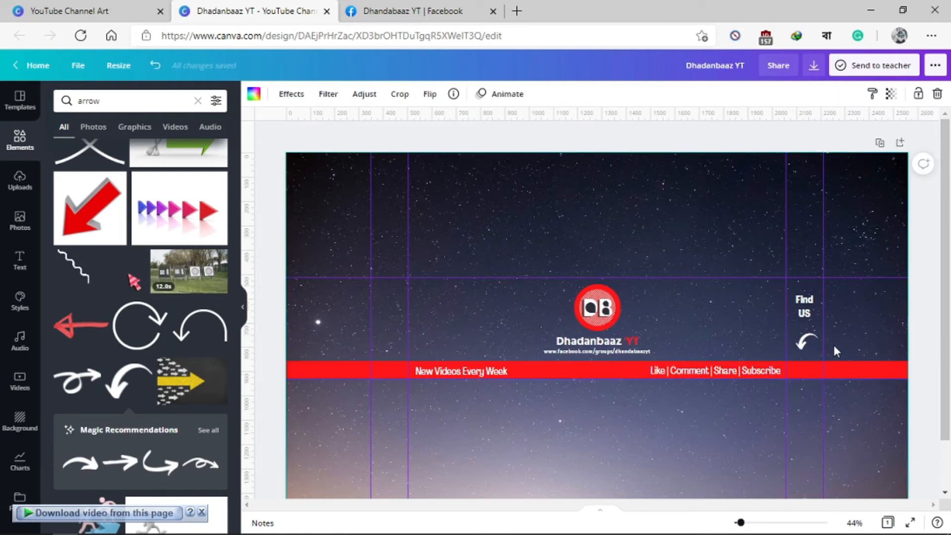
left_click(805, 342)
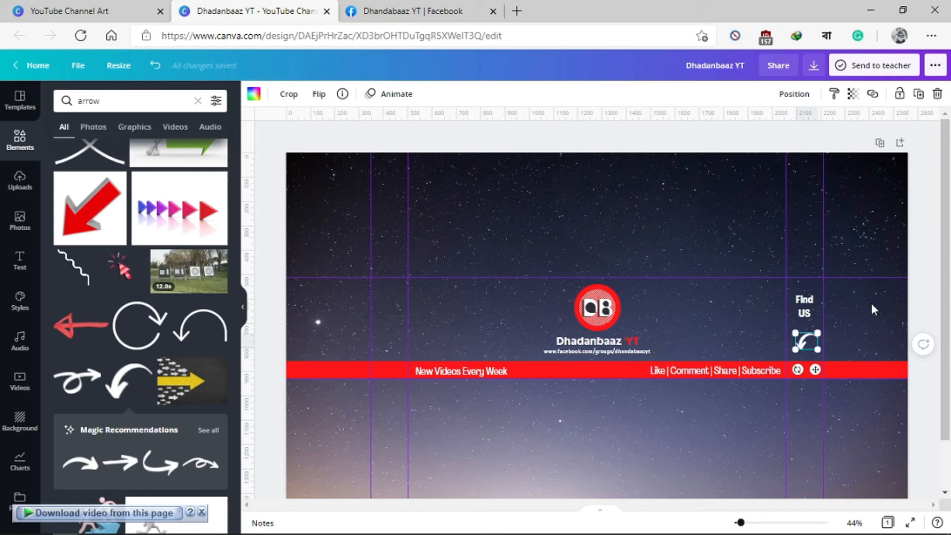
Step: Nudge the small curved arrow slightly down and to the left so it sits closer to the red strip
key("Down")
key("Down")
key("Down")
key("Down")
key("Down")
key("Down")
key("Down")
key("Down")
key("Down")
key("Down")
key("Left")
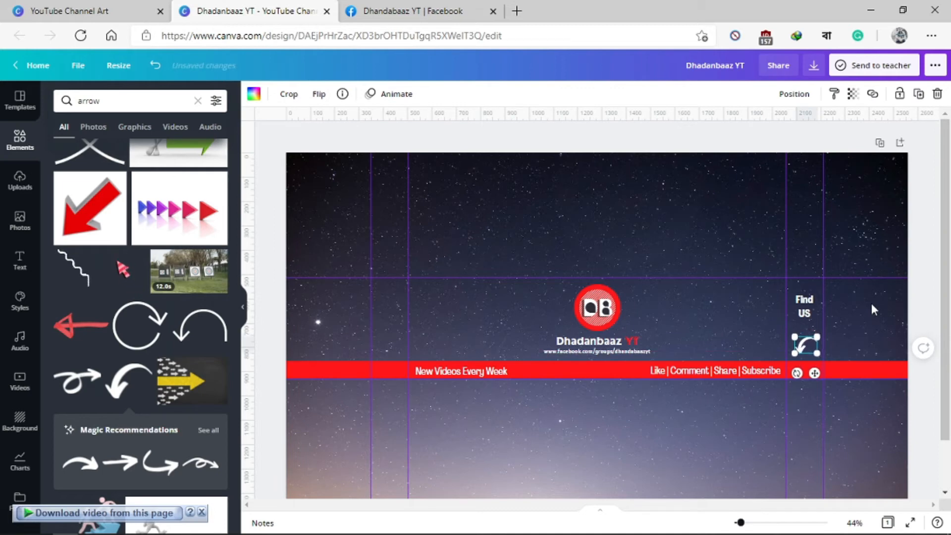
key("Down")
left_click(872, 303)
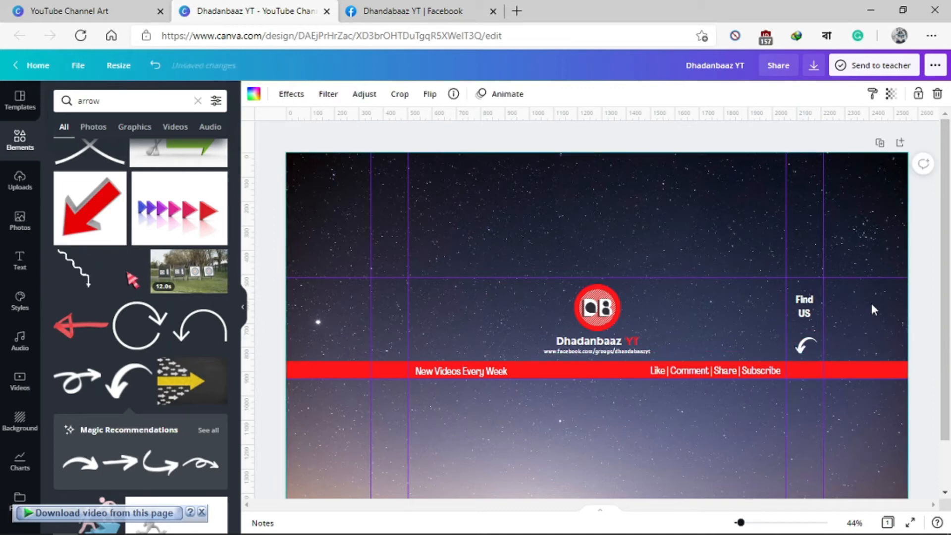
Step: Nudge the "Find US" text down so it sits just above the curved arrow
left_click(803, 319)
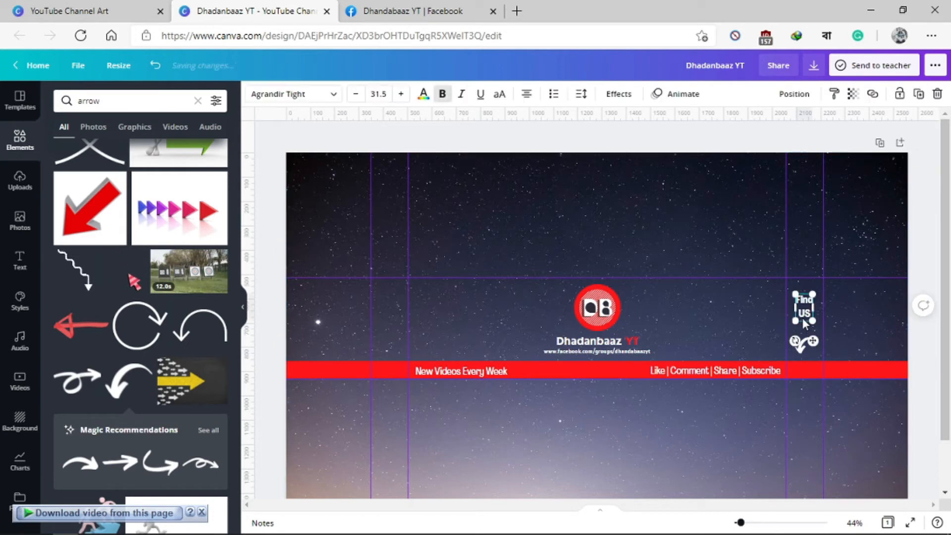
key("Down")
key("Down")
key("Down")
key("Down")
key("Down")
key("Down")
key("Down")
key("Down")
key("Down")
key("Down")
key("Down")
key("Down")
key("Down")
key("Down")
key("Down")
key("Down")
key("Down")
key("Down")
key("Down")
key("Down")
key("Down")
key("Down")
key("Down")
key("Down")
key("Down")
key("Down")
key("Down")
key("Down")
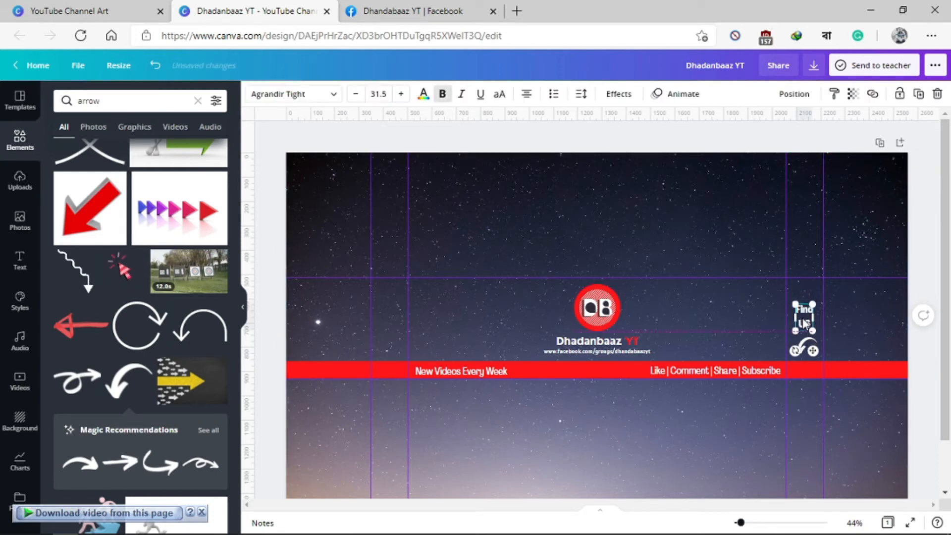
left_click(843, 320)
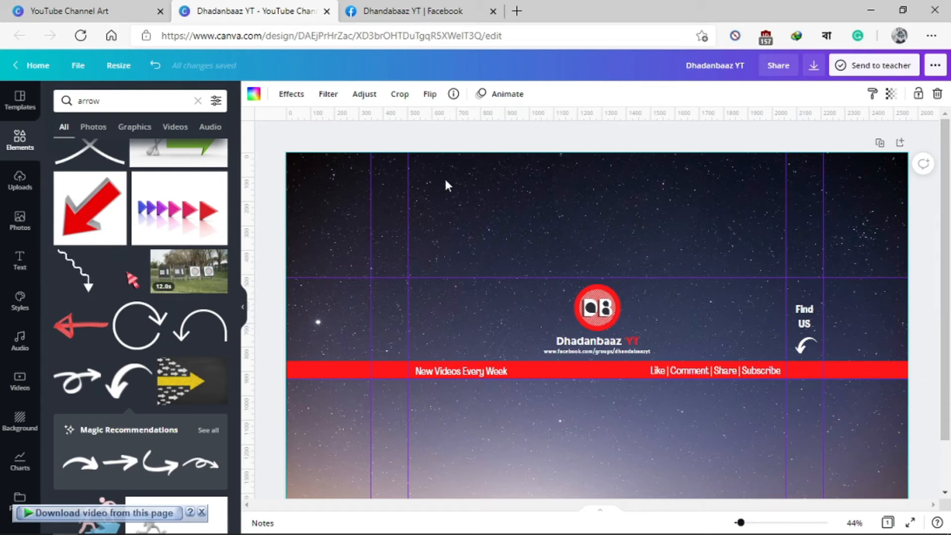
Step: Remove the four vertical guides and the upper horizontal guide from the banner
left_click_drag(409, 177, 242, 166)
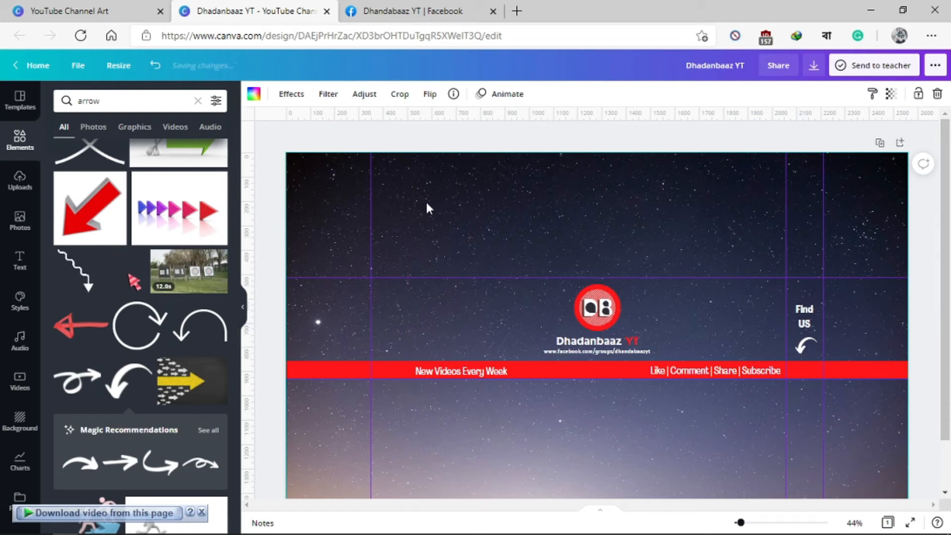
left_click_drag(371, 190, 243, 203)
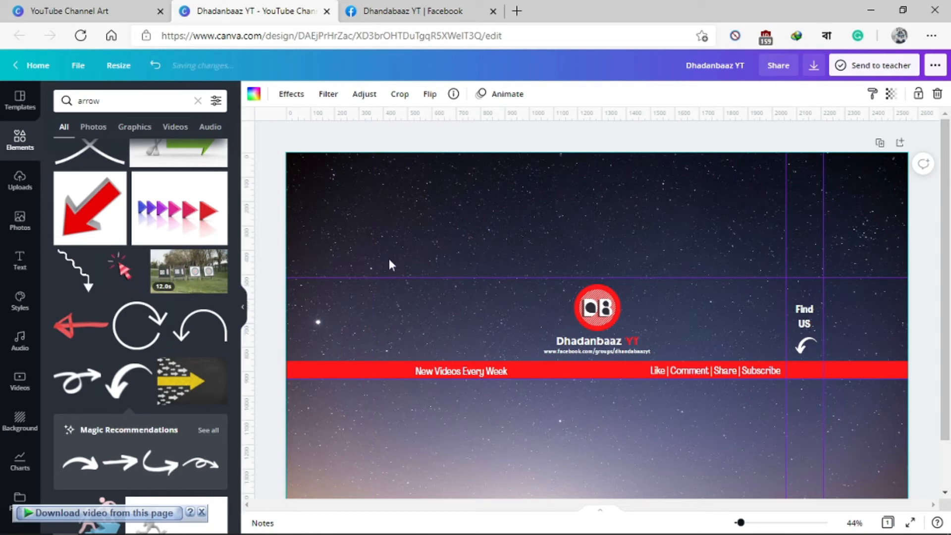
left_click_drag(447, 277, 543, 107)
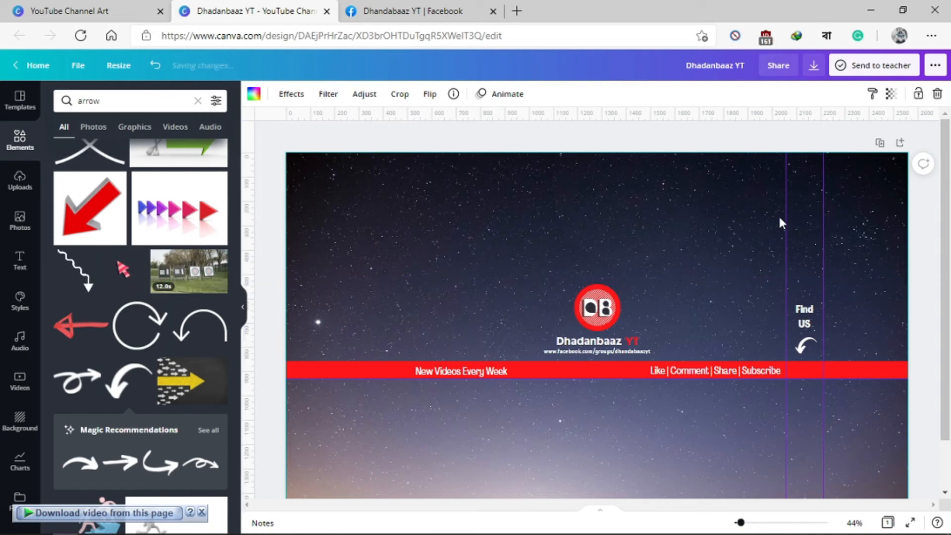
left_click_drag(888, 199, 947, 171)
left_click_drag(823, 183, 948, 183)
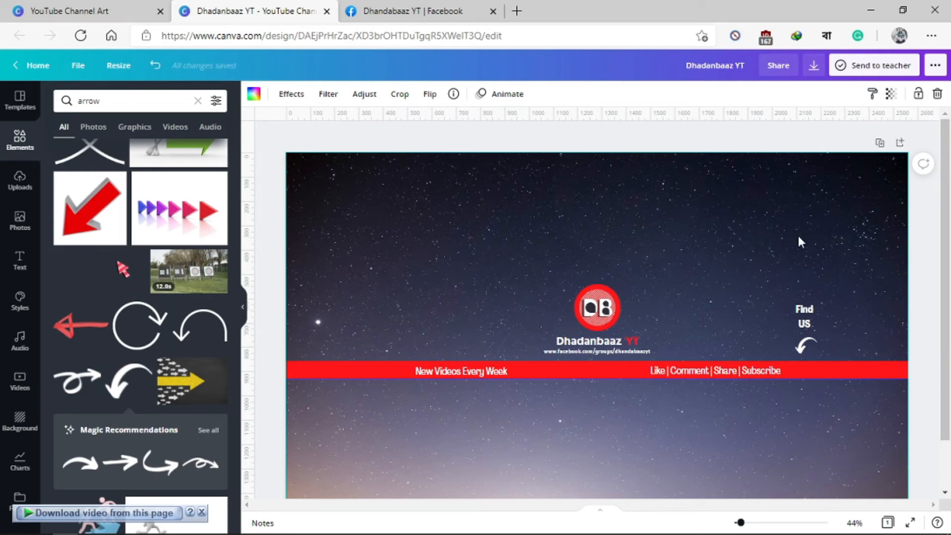
Step: Download the banner as a PNG at size 1 and dismiss the saved-design dialog
left_click(815, 64)
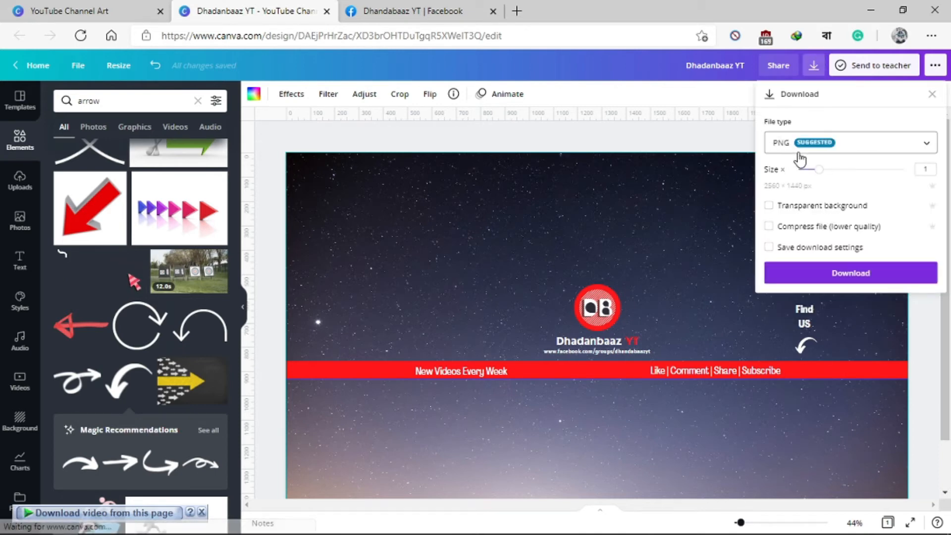
left_click(842, 278)
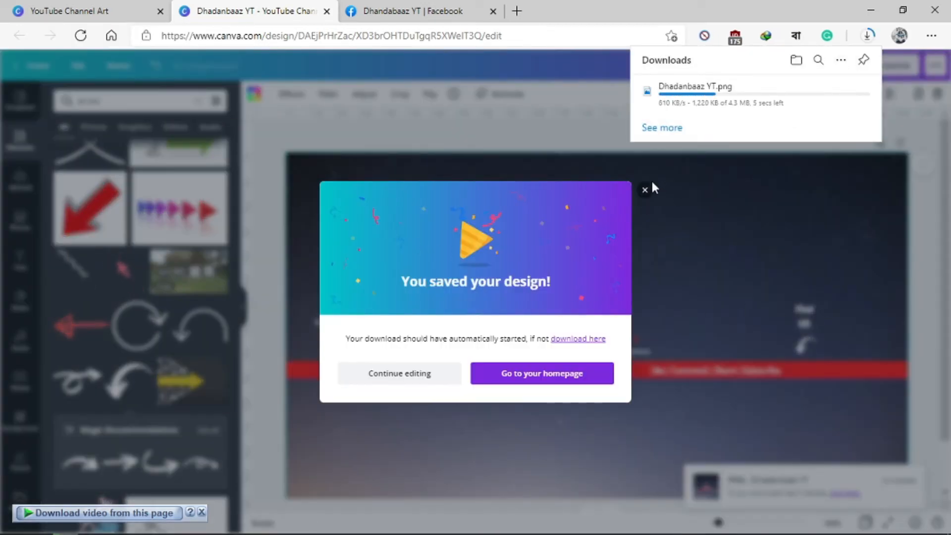
left_click(644, 192)
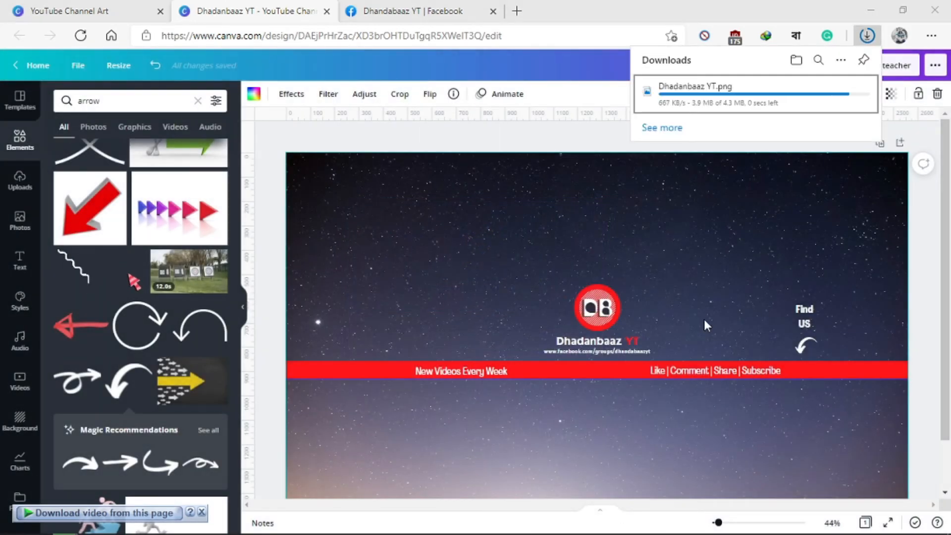
Step: Switch to Chrome, open YouTube from the Social Media bookmarks and go to the channel's YouTube Studio
mouse_move(109, 531)
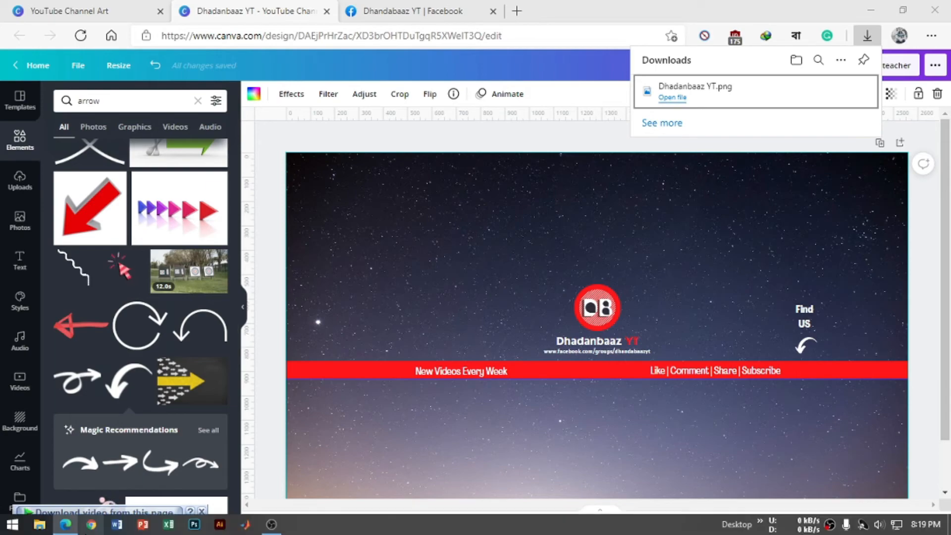
left_click(91, 524)
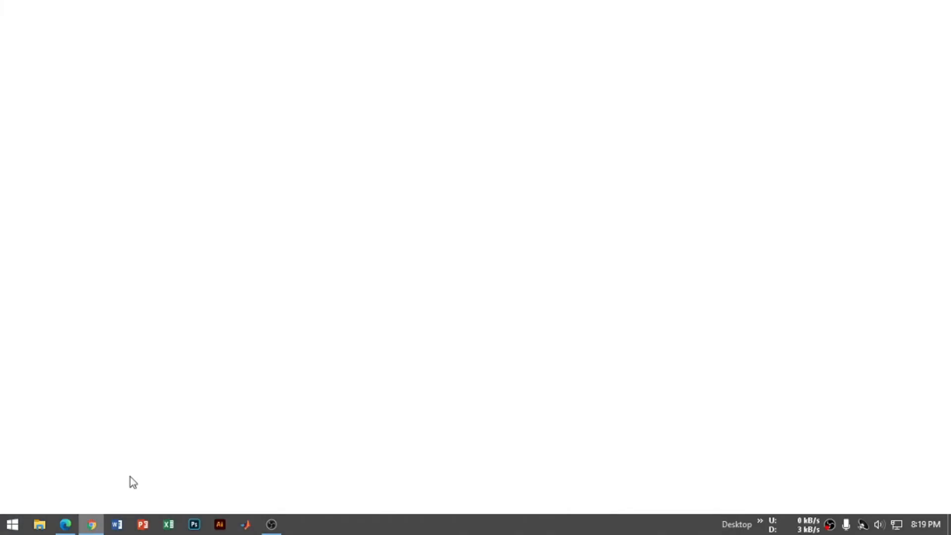
left_click(55, 60)
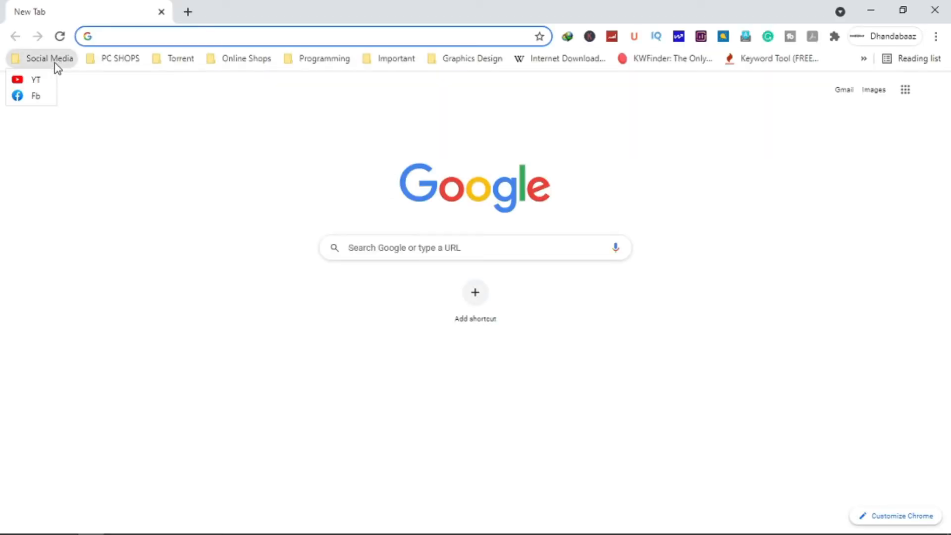
left_click(27, 79)
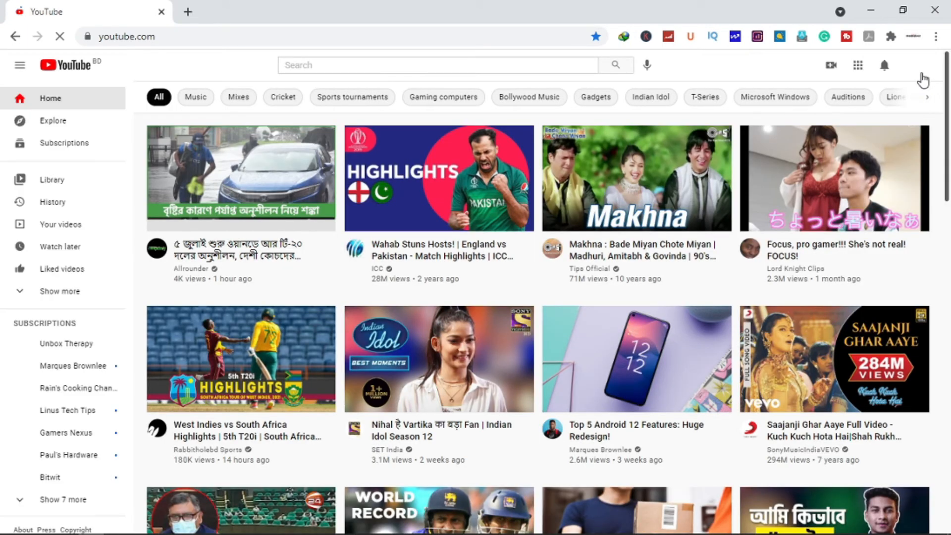
left_click(917, 69)
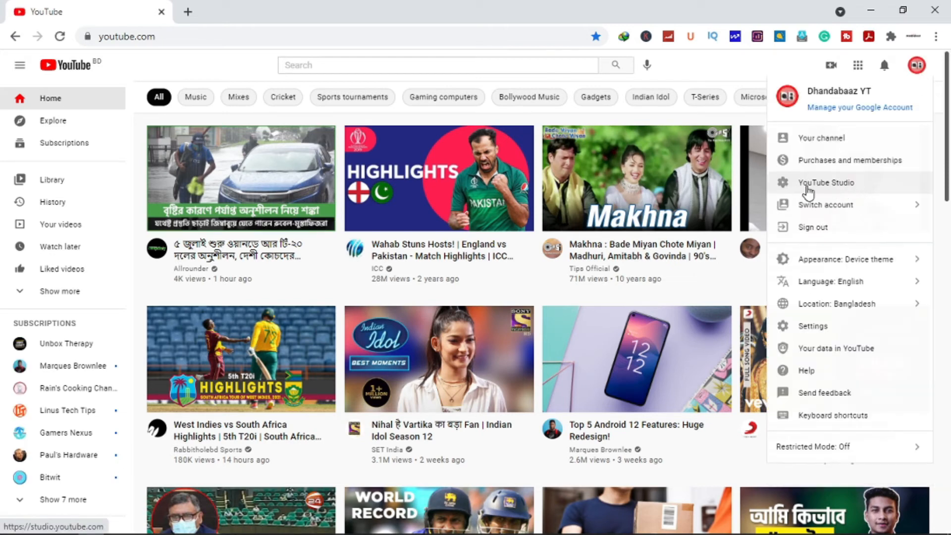
left_click(838, 186)
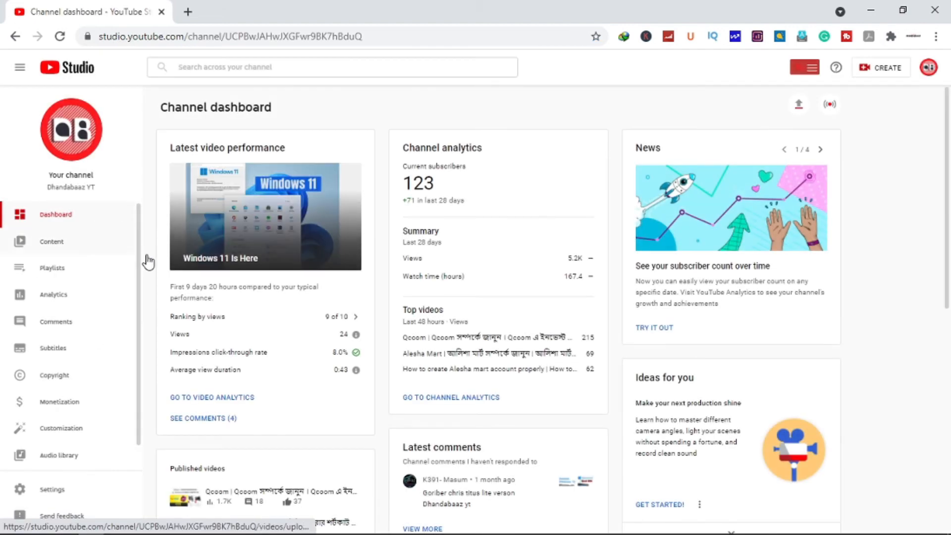
Step: In the channel customization's Branding settings, replace the banner image with the Dhadanbaaz YT file from Downloads
scroll(64, 381, "down", 1)
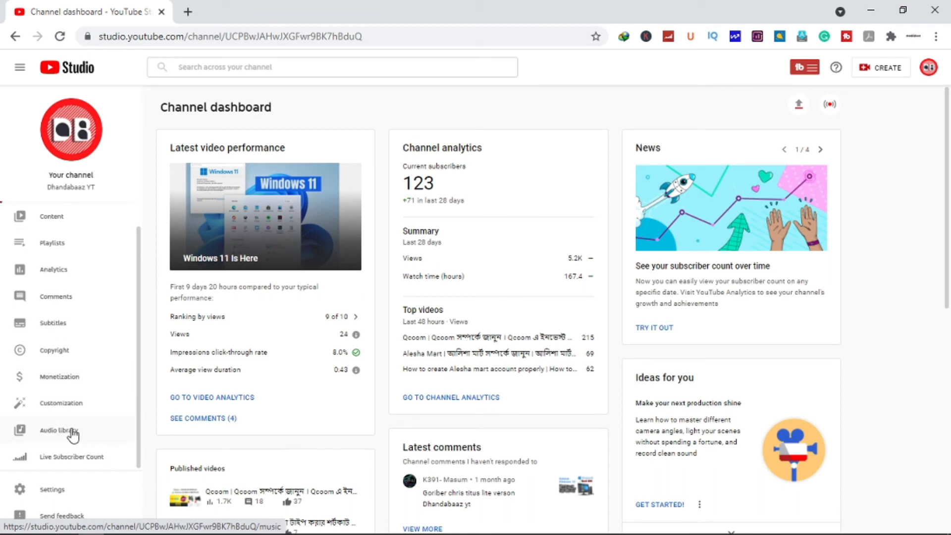
left_click(110, 411)
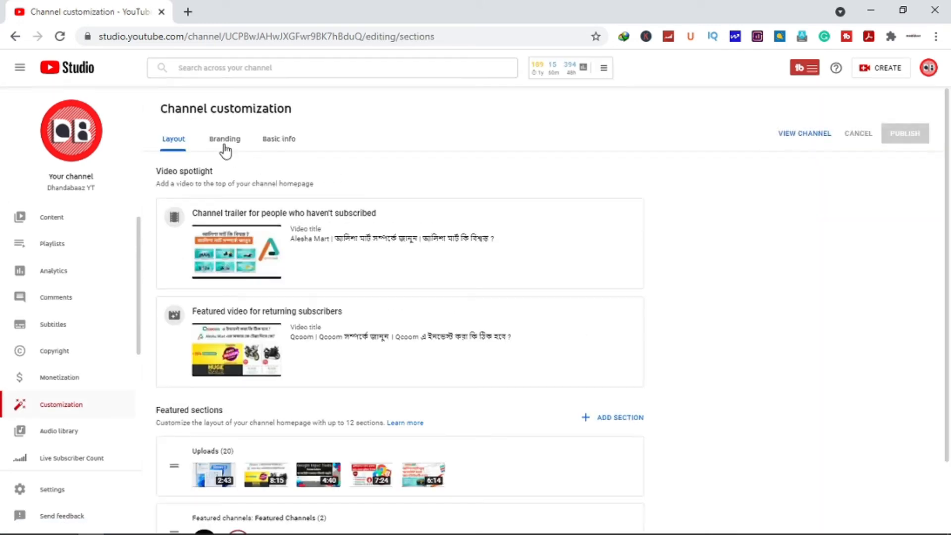
left_click(221, 141)
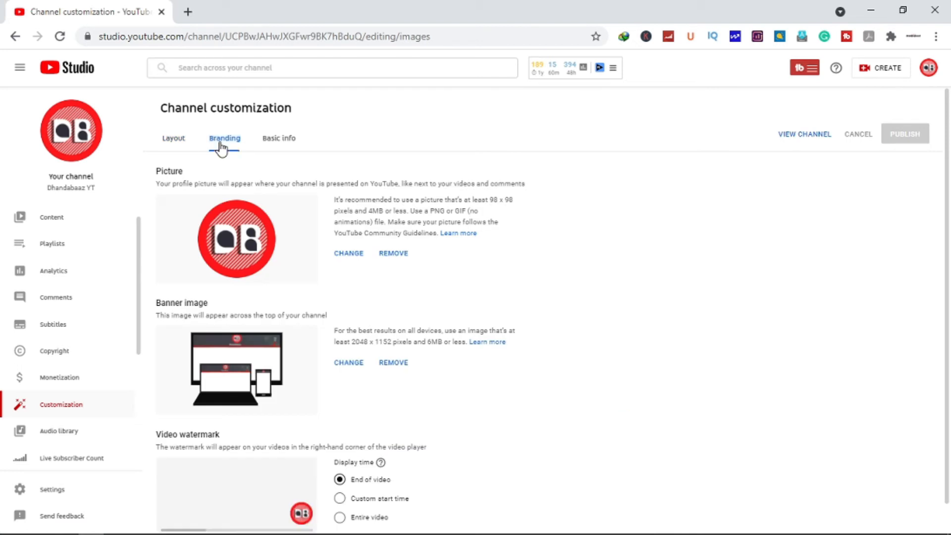
left_click(341, 367)
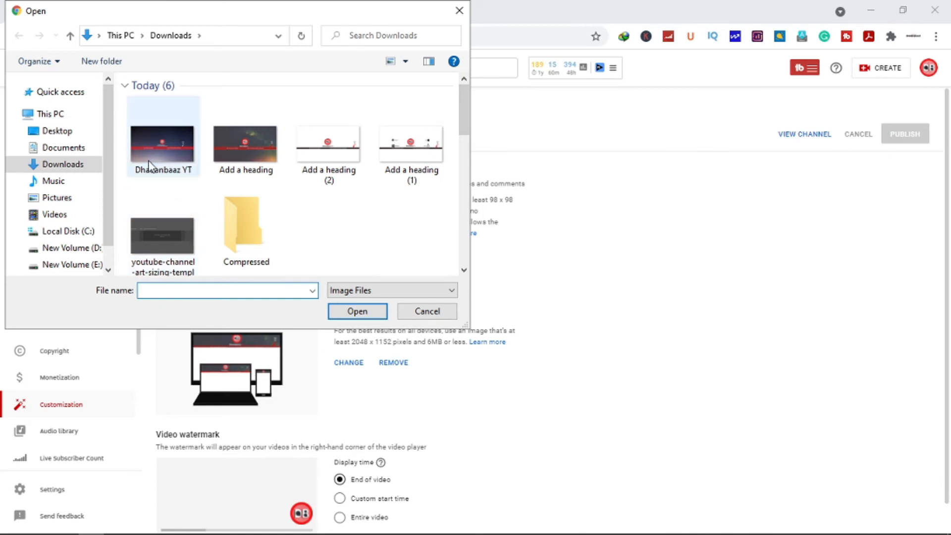
left_click(172, 157)
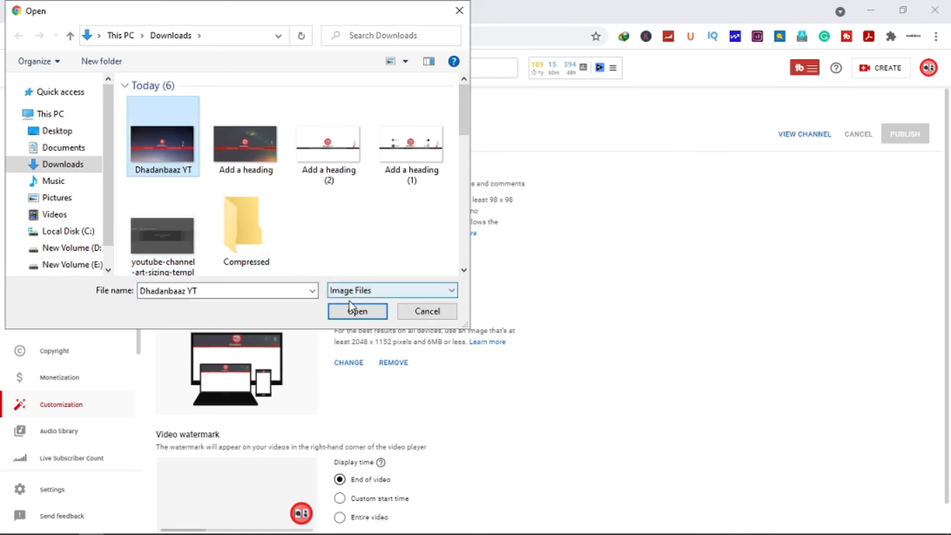
left_click(341, 316)
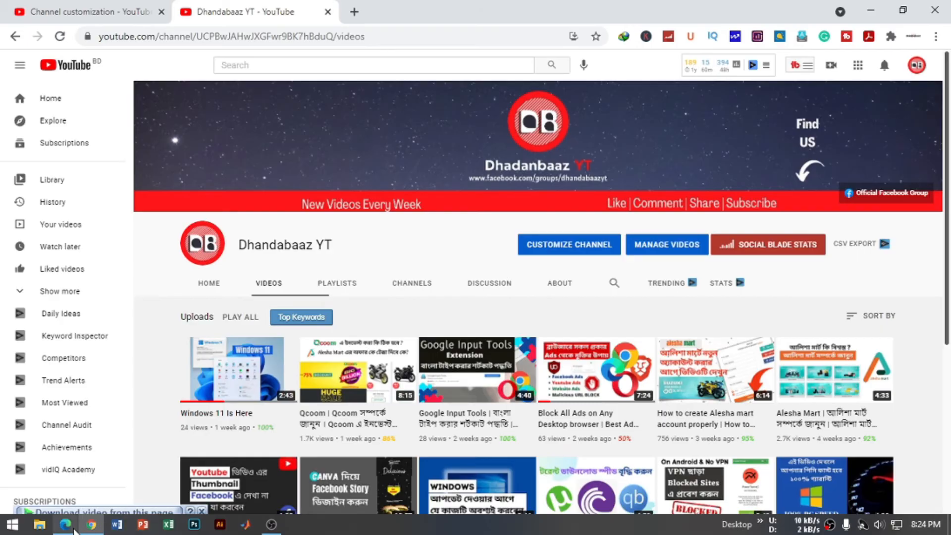
Step: Switch back to the Canva design in Edge and move "Find US" and its arrow together outside the right-most vertical guide
left_click(58, 532)
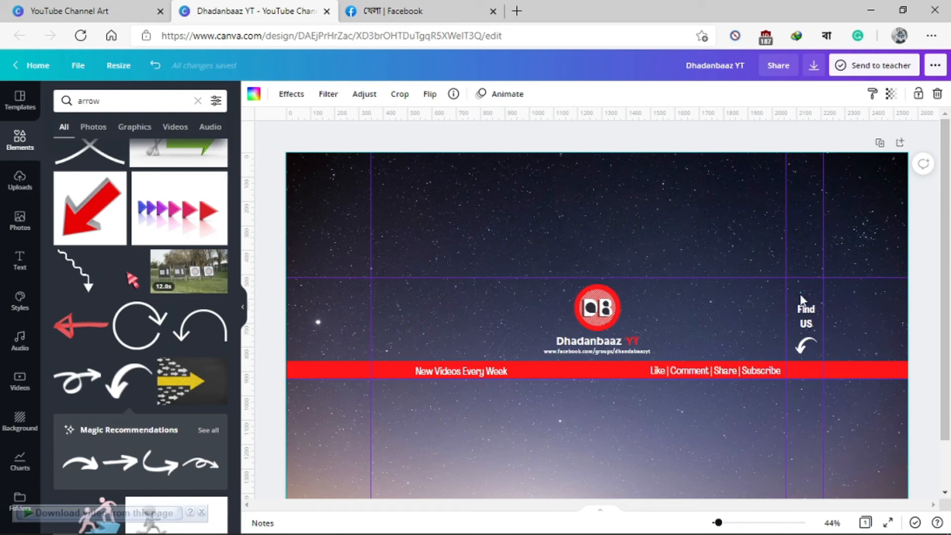
left_click(808, 346)
left_click_drag(806, 325, 853, 317)
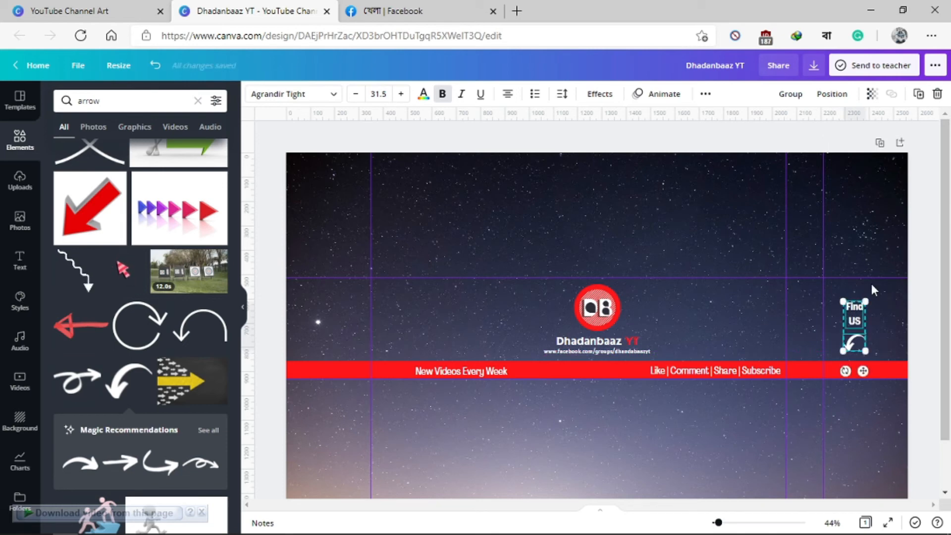
left_click(857, 285)
Step: Try black on the tagline strip, restore red, and give the strip the custom dark red fill #AB0000
left_click(573, 369)
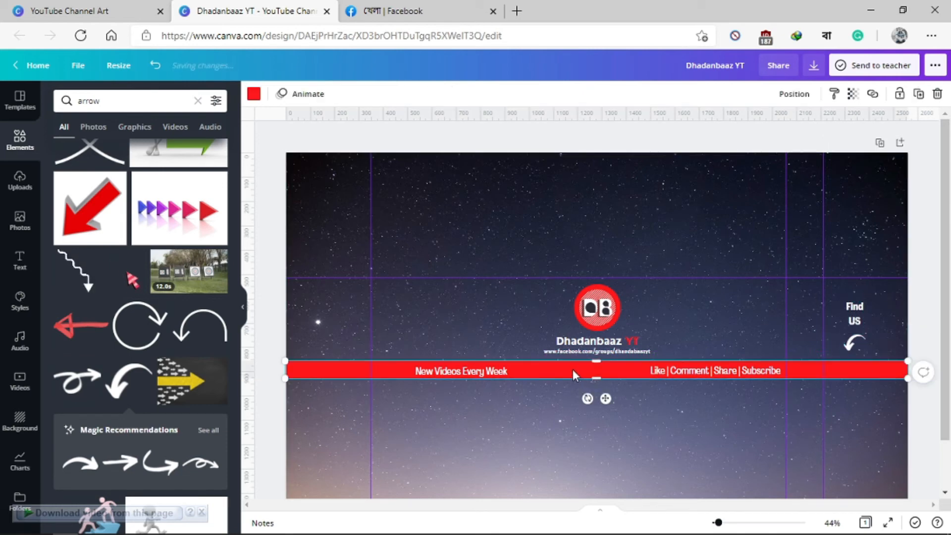
left_click(254, 94)
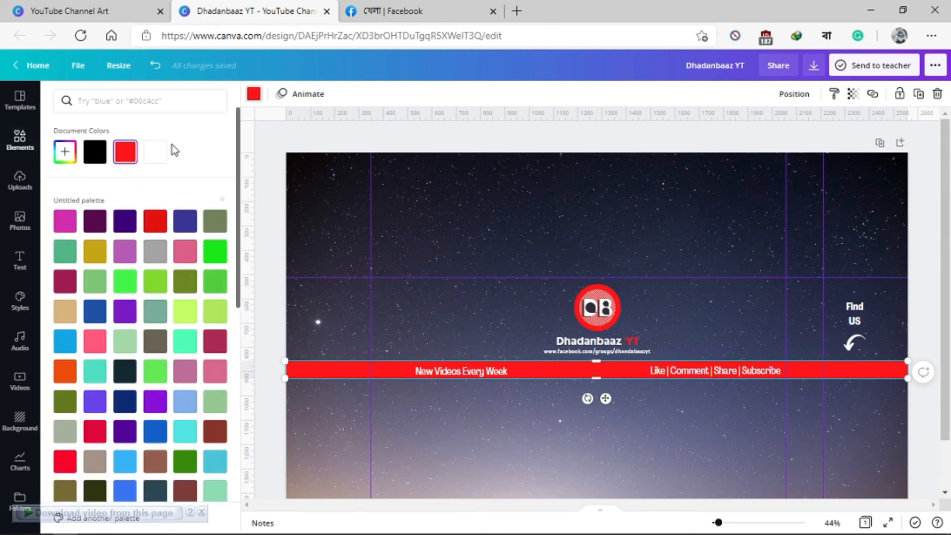
left_click(95, 152)
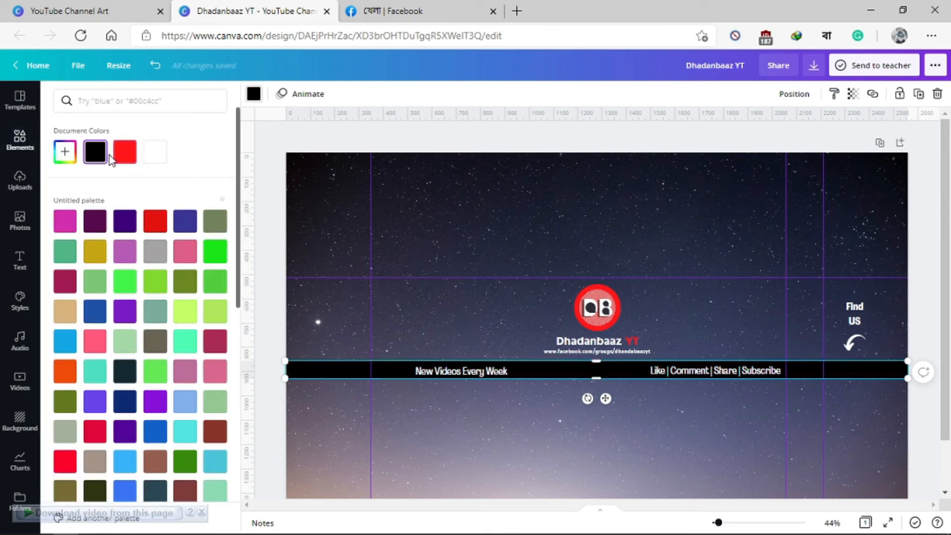
left_click(65, 152)
left_click(124, 159)
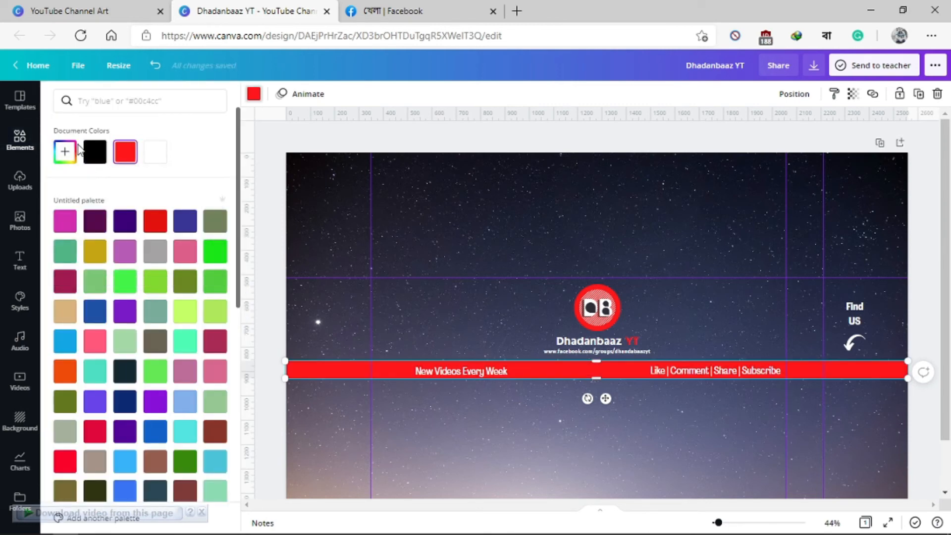
left_click(65, 151)
left_click_drag(198, 180, 208, 198)
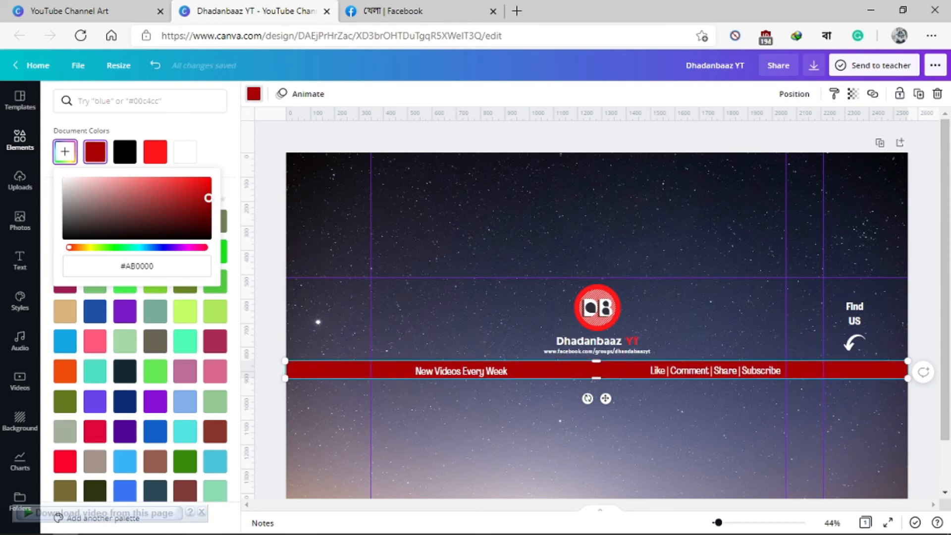
double_click(546, 241)
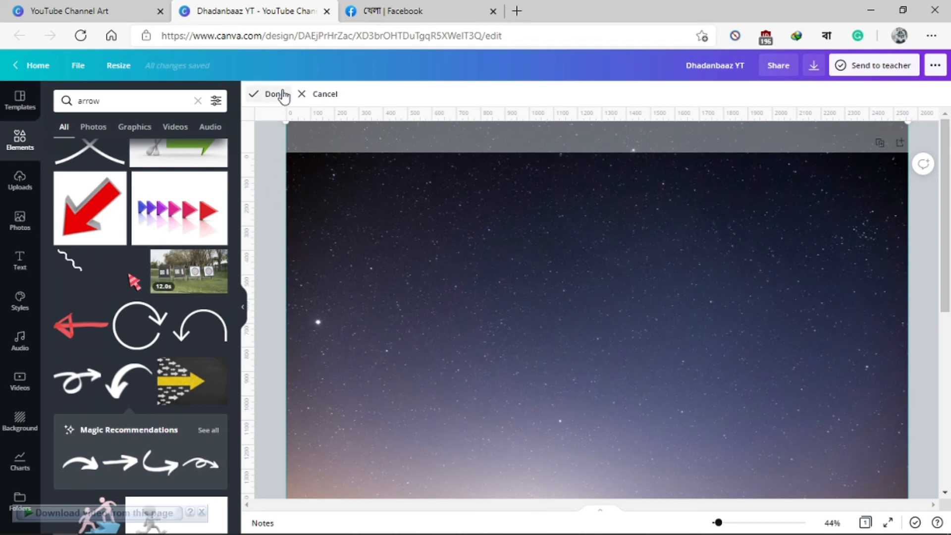
left_click(275, 94)
left_click(916, 210)
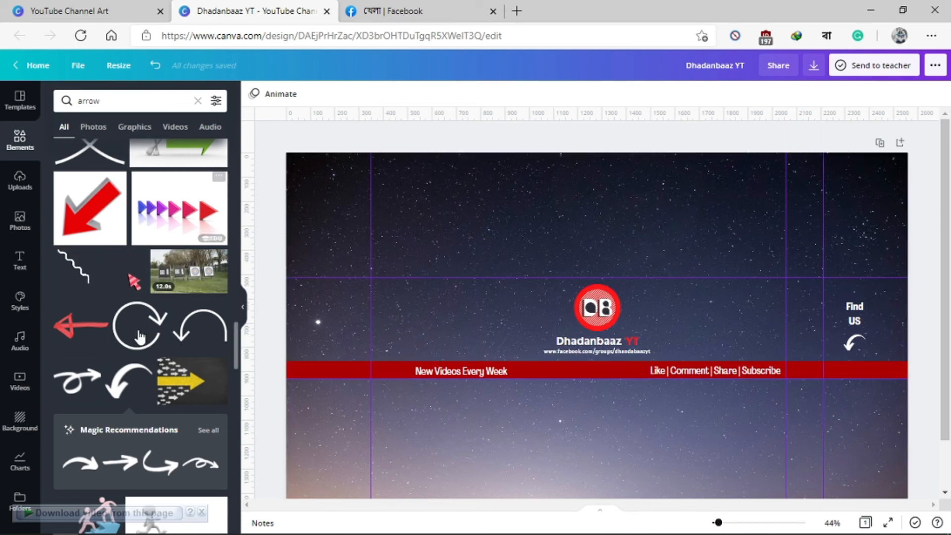
Step: Browse further through the arrow results and return to the Elements overview
scroll(140, 369, "down", 5)
scroll(138, 391, "down", 3)
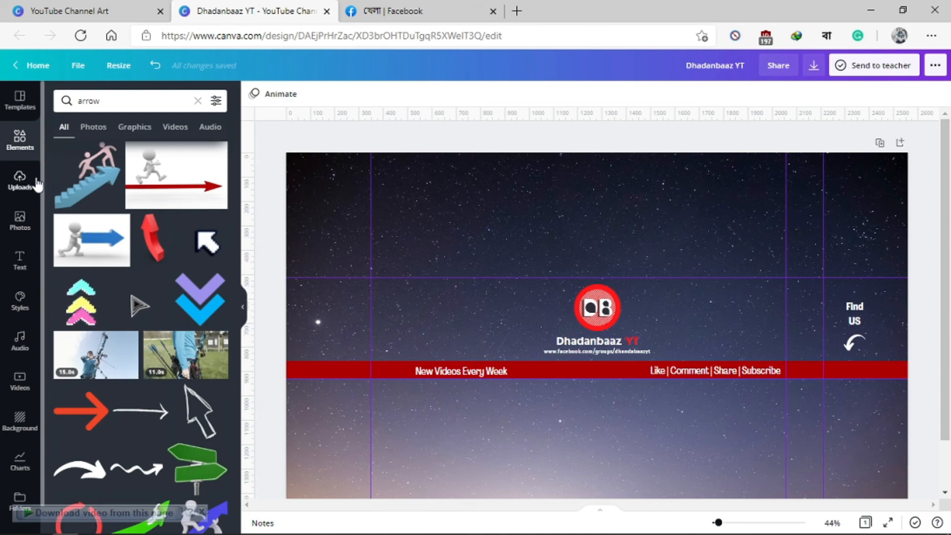
left_click(17, 137)
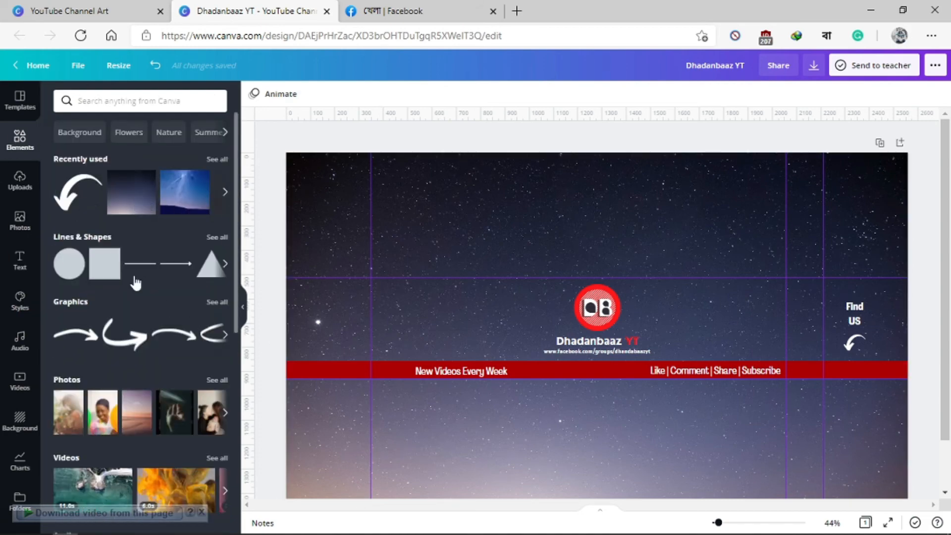
Step: Search the Elements library for "gradient" and browse the results
scroll(96, 297, "down", 4)
scroll(94, 223, "up", 4)
left_click(123, 100)
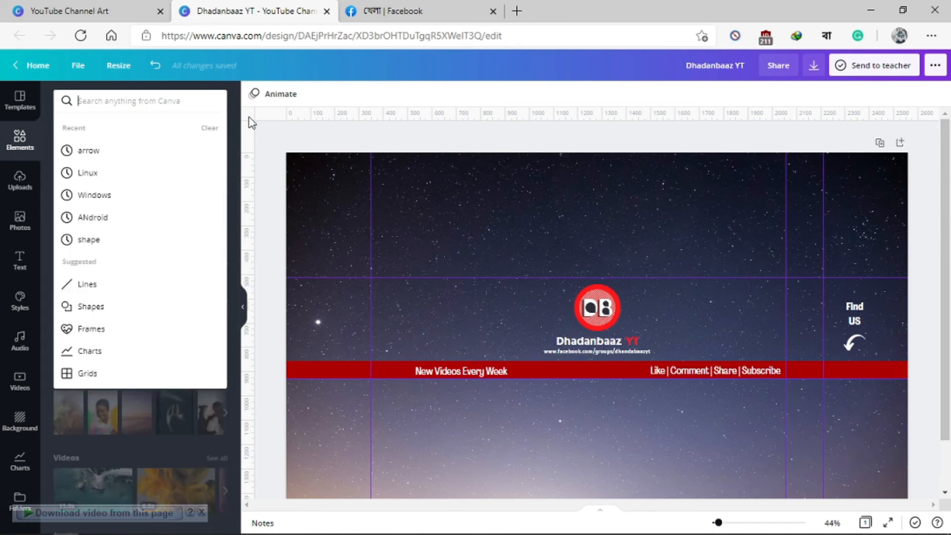
type("grad")
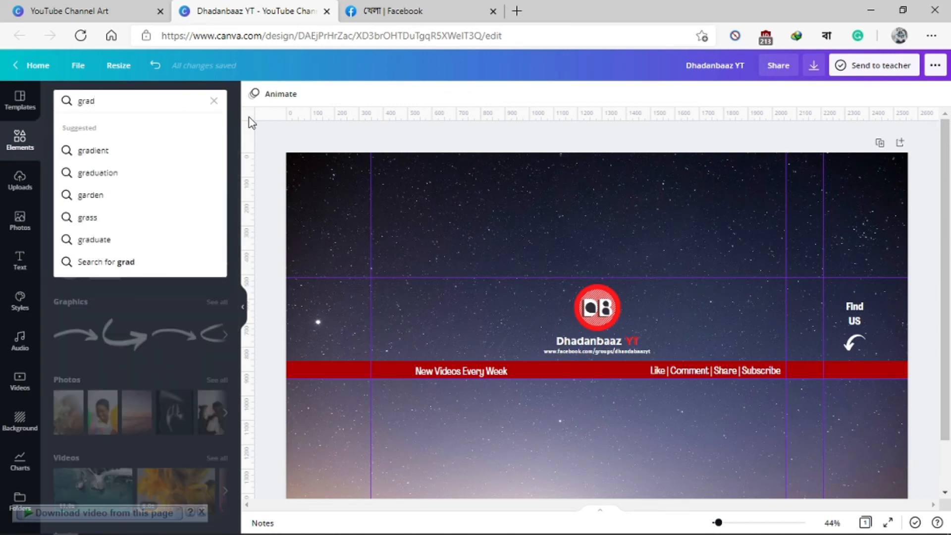
key("Down")
key("Down")
key("Up")
key("Return")
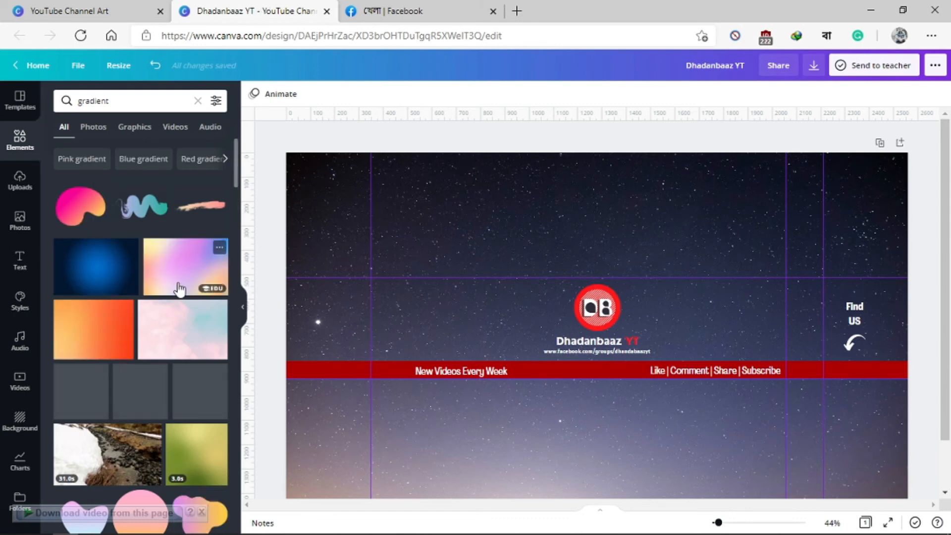
scroll(132, 297, "down", 7)
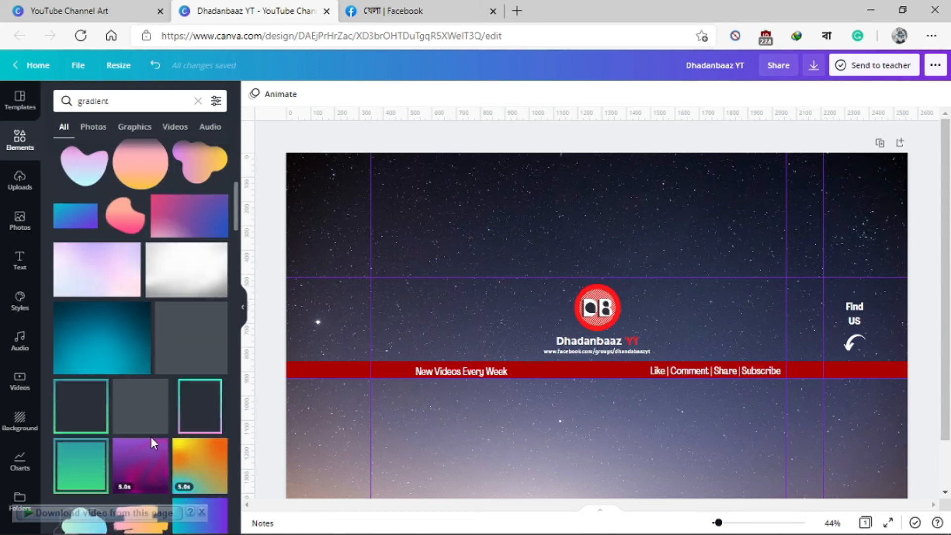
Step: Remove the night-sky background from the banner, undo the removal, and browse further gradient results
left_click_drag(281, 266, 320, 266)
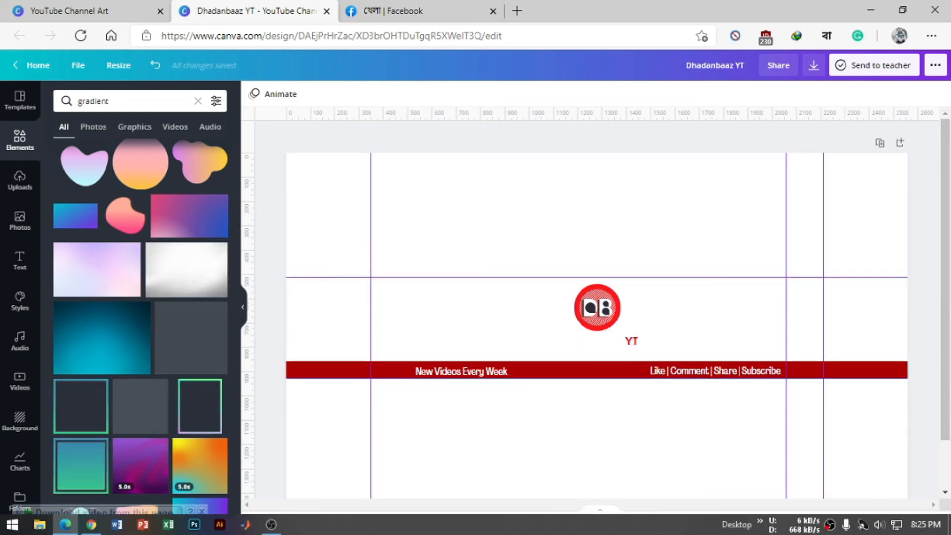
scroll(599, 446, "down", 1)
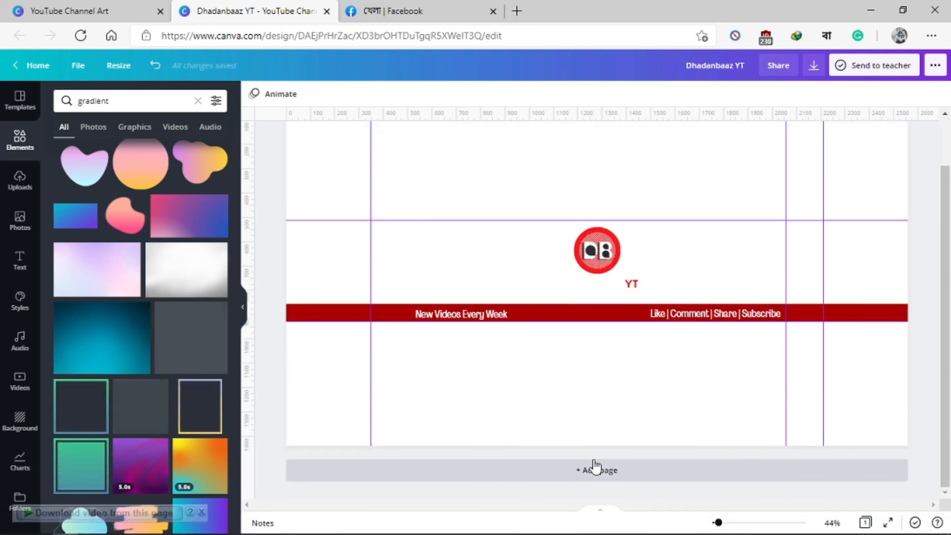
scroll(595, 464, "up", 1)
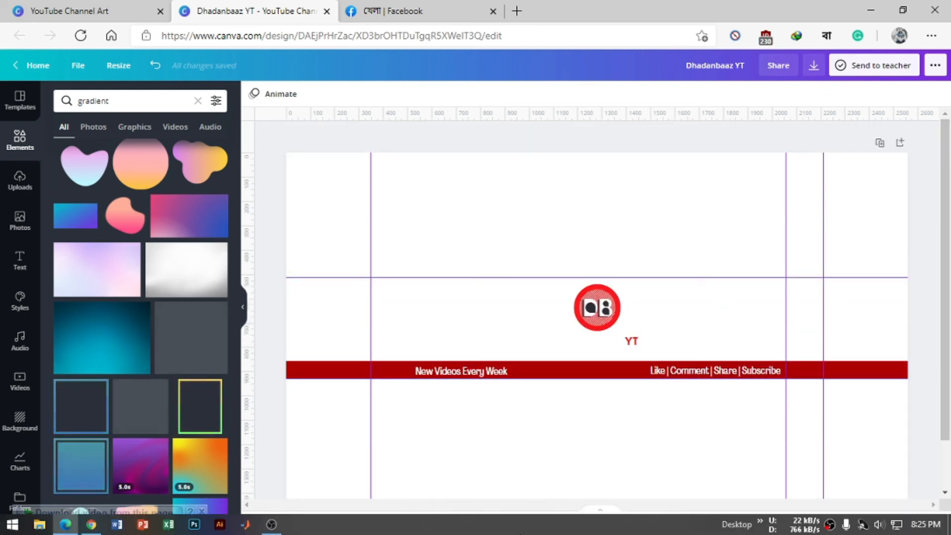
key("ctrl+z")
scroll(136, 352, "down", 3)
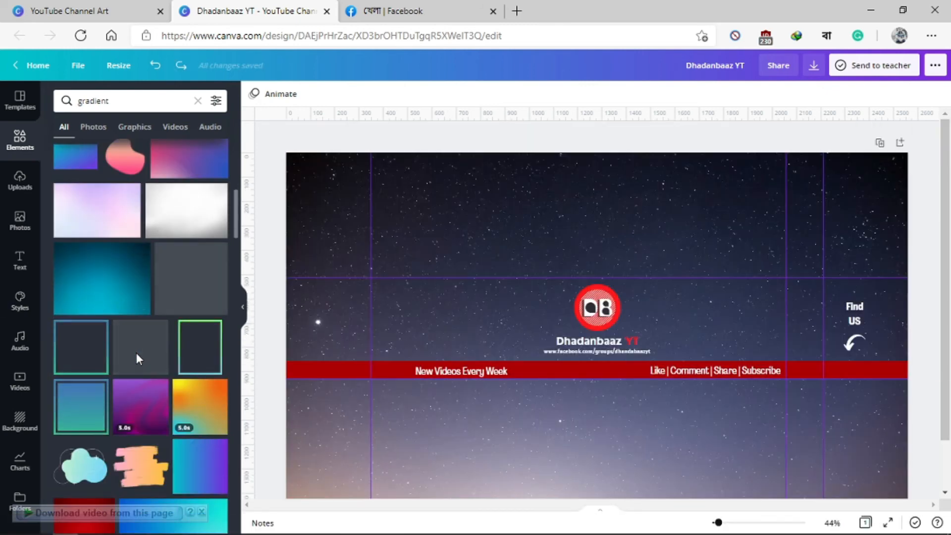
scroll(135, 352, "down", 2)
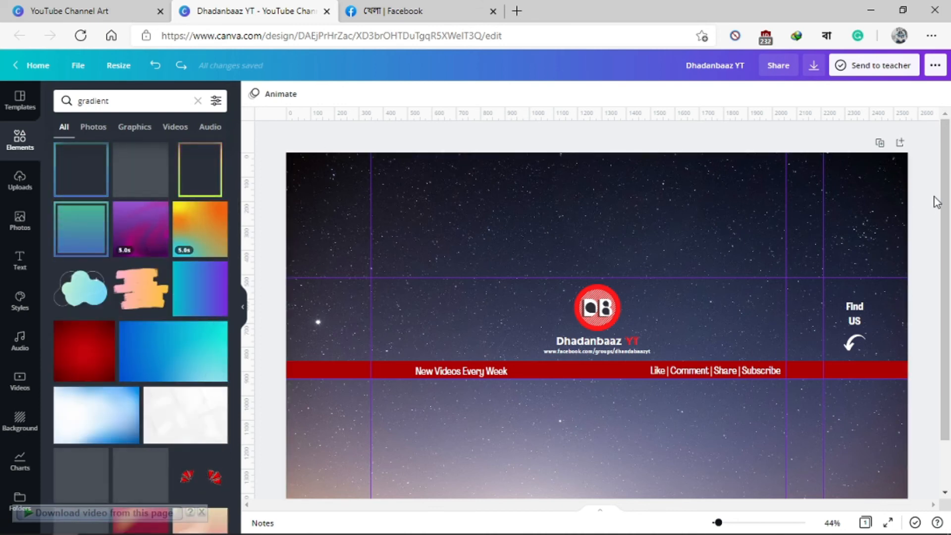
Step: Download the banner as a PNG at size 1, dismiss the saved-design message, and check the download's progress
left_click(813, 72)
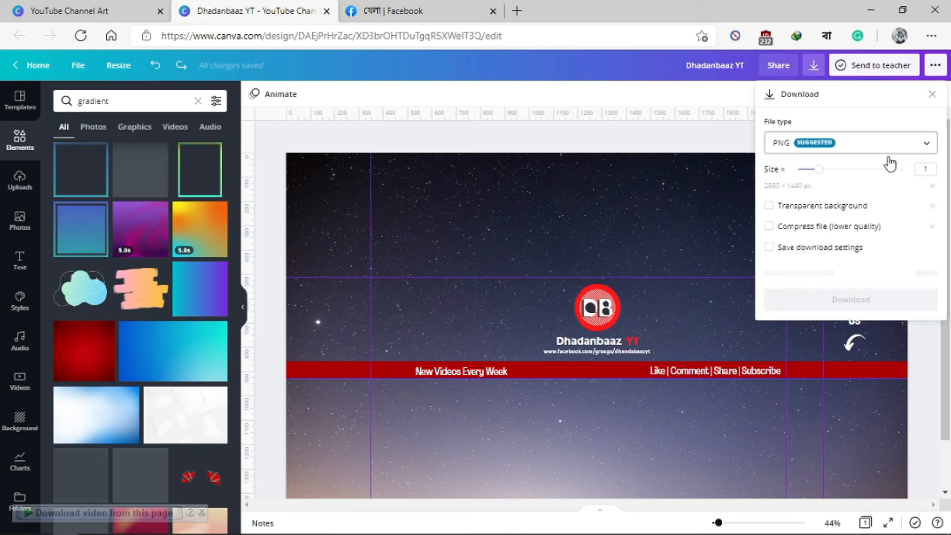
left_click(851, 273)
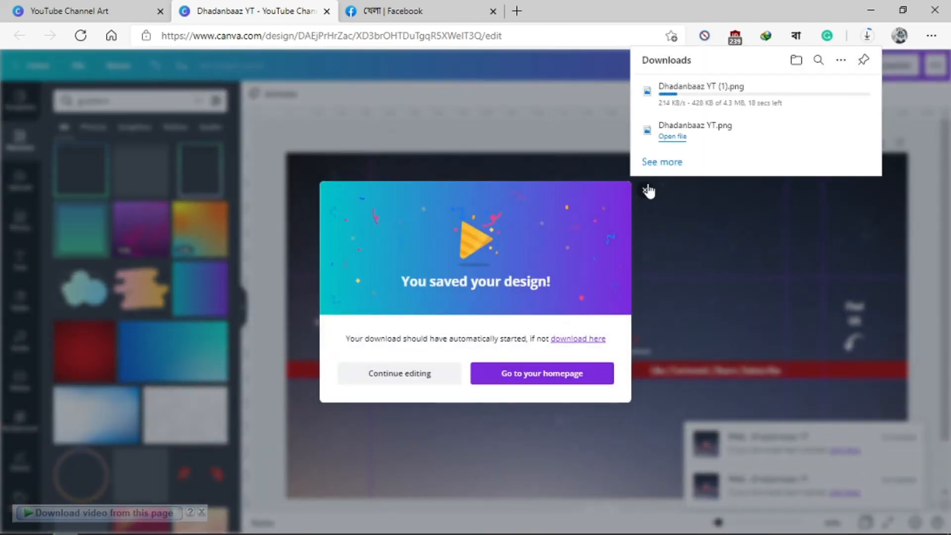
left_click(644, 191)
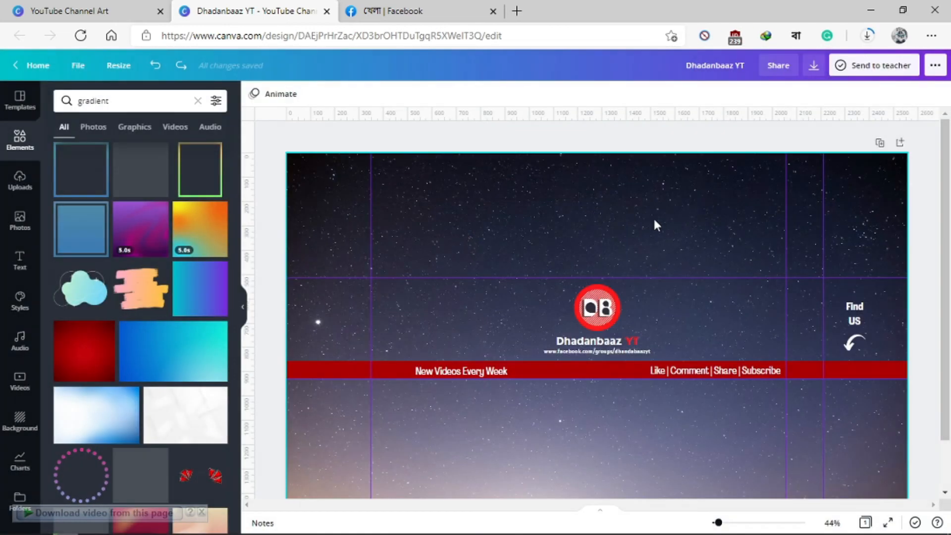
left_click(872, 31)
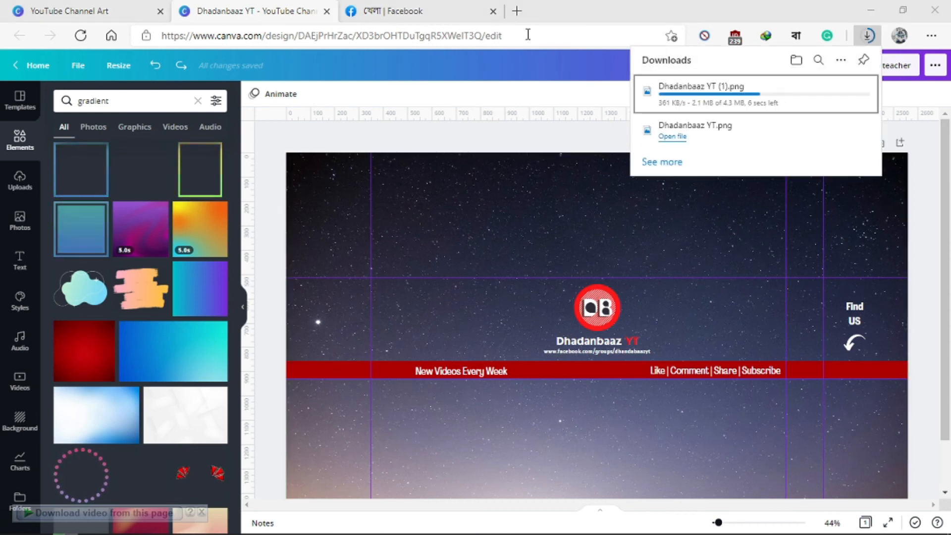
left_click(477, 79)
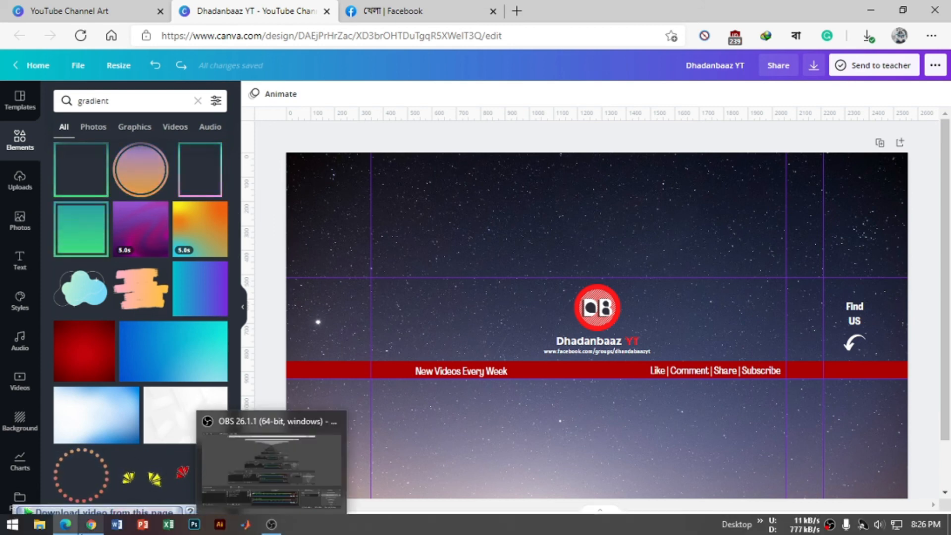
Step: Switch to the YouTube channel page in Chrome, open YouTube Studio from the account, and close the old Channel customization tab
mouse_move(70, 526)
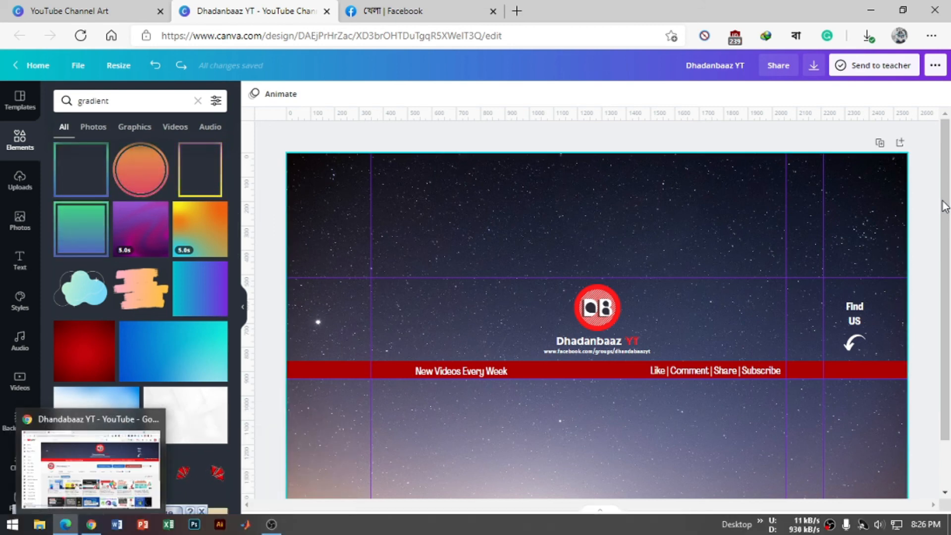
left_click(869, 36)
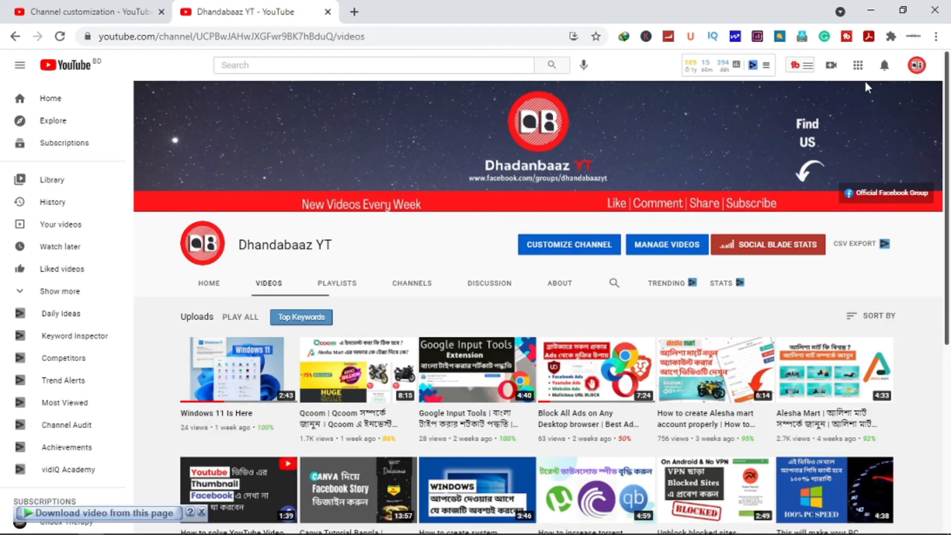
left_click(914, 70)
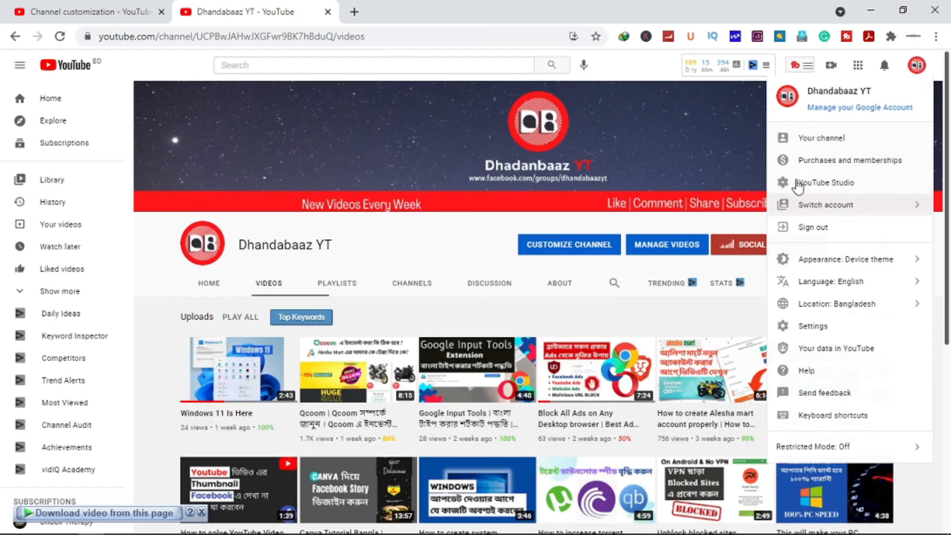
left_click(813, 191)
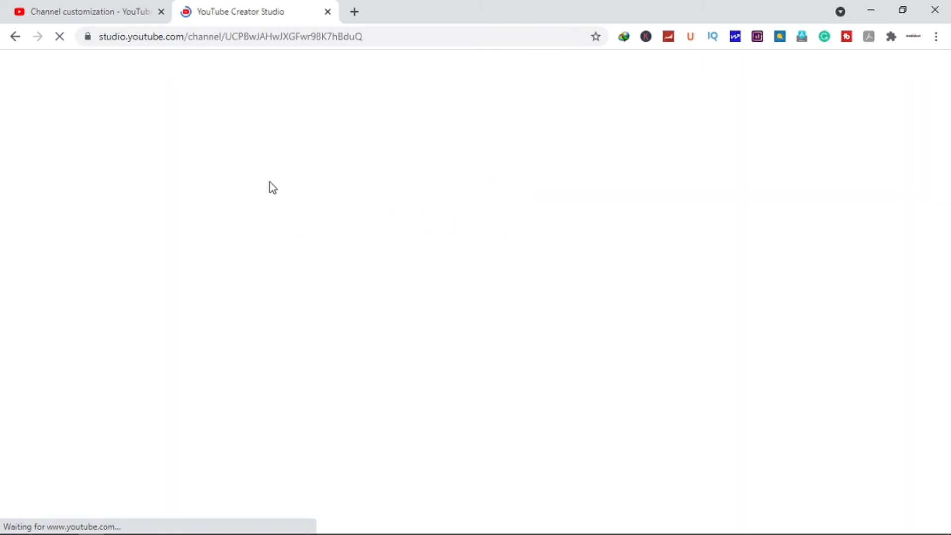
left_click(67, 2)
left_click(214, 3)
left_click(161, 12)
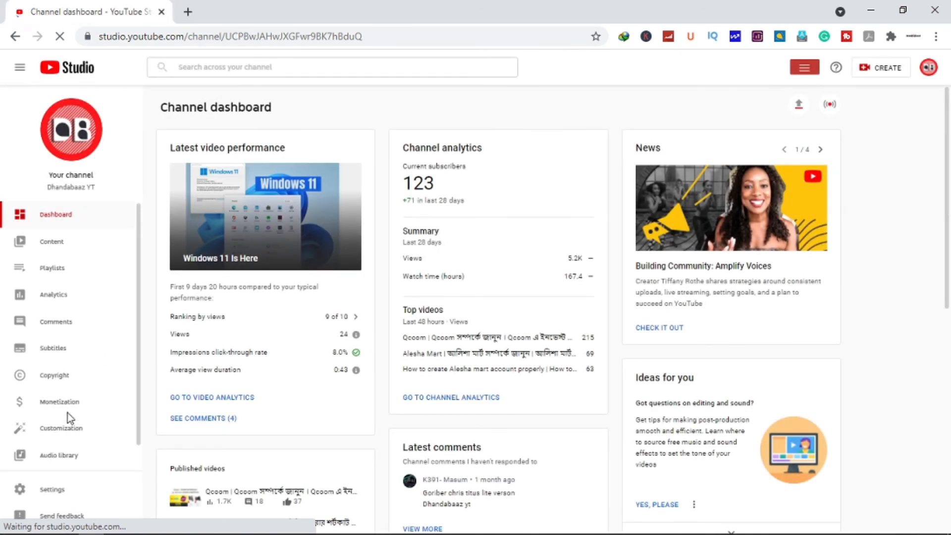
Step: In the channel customization's Branding settings, replace the banner image with the Dhadanbaaz YT (1) file from Downloads
left_click(60, 435)
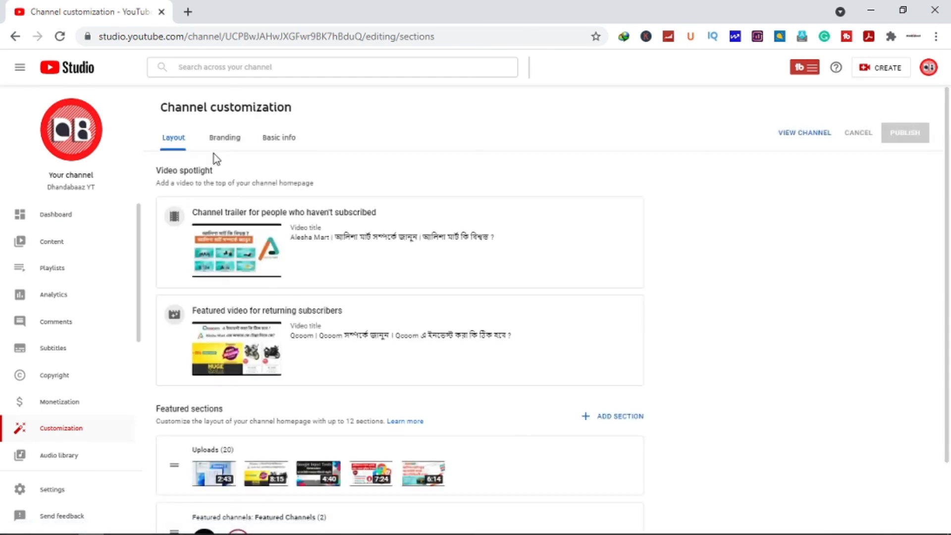
left_click(228, 142)
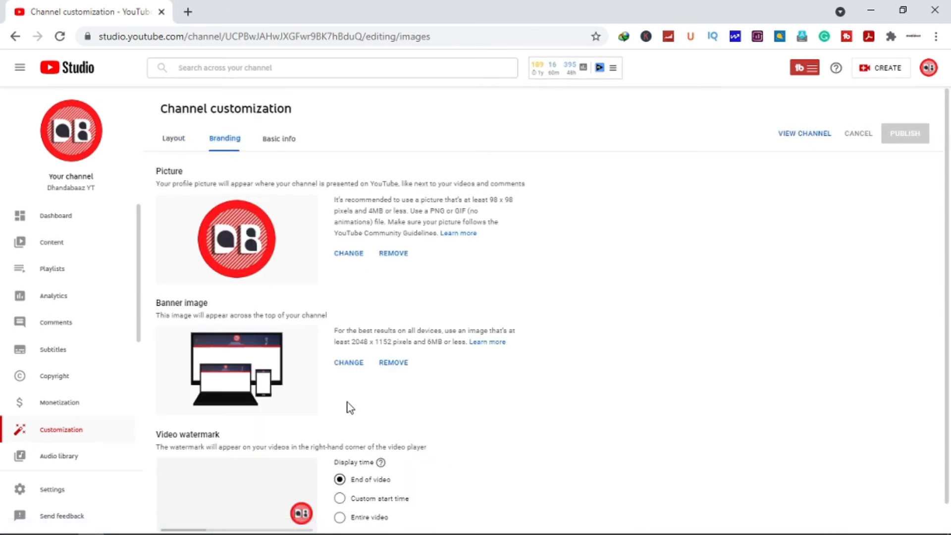
left_click(346, 363)
left_click(162, 147)
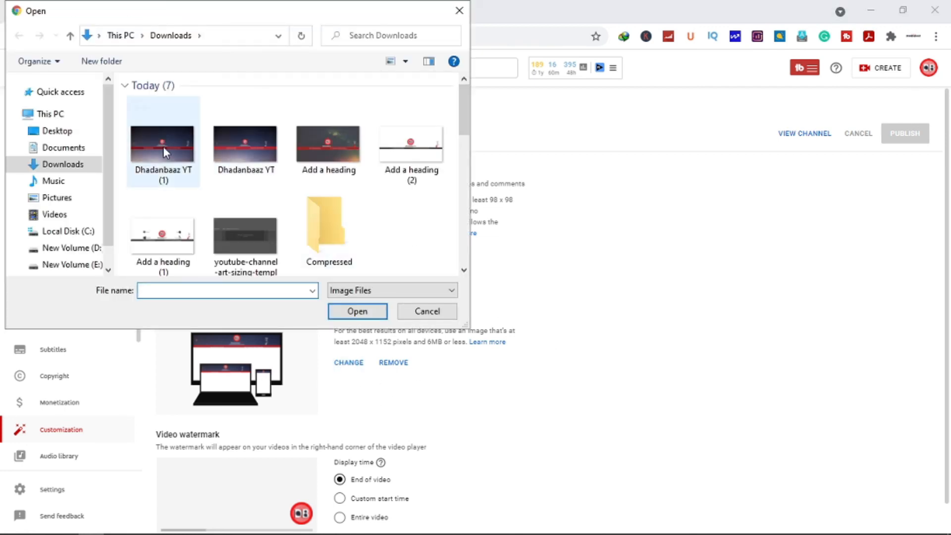
left_click(352, 314)
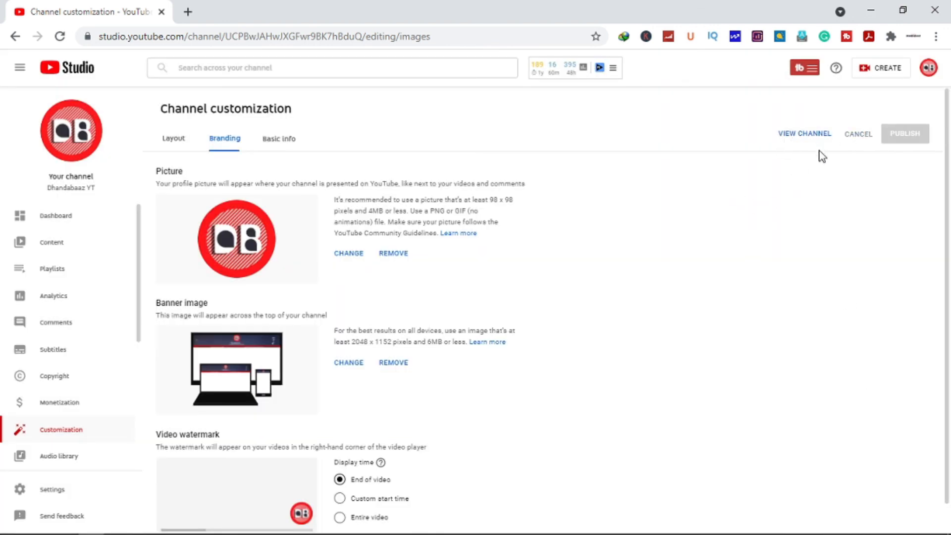
Step: View the channel from the customization page and open its Videos section to check the banner
left_click(803, 134)
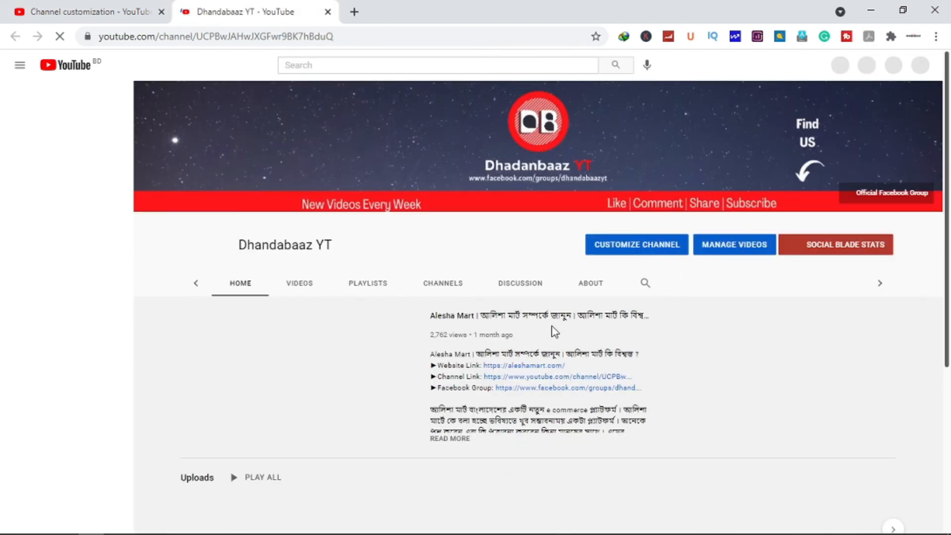
left_click(300, 284)
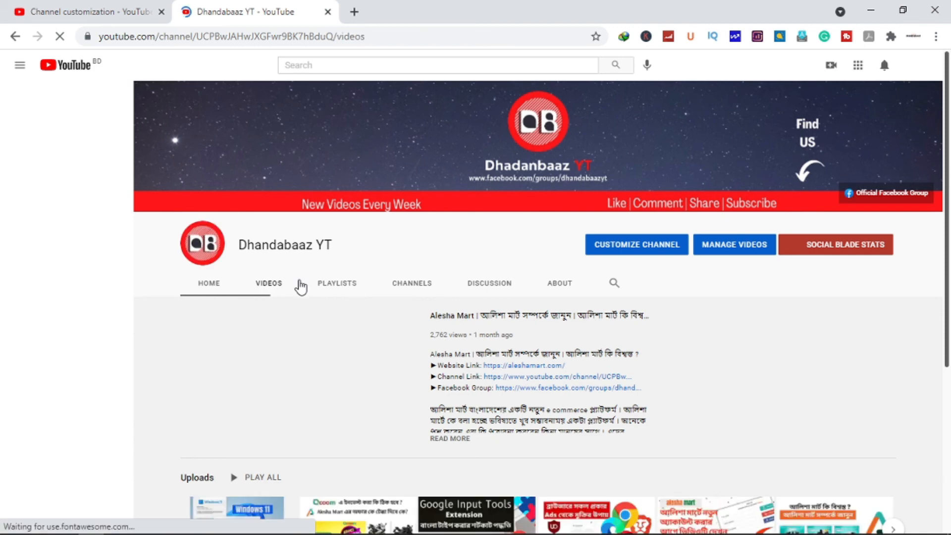